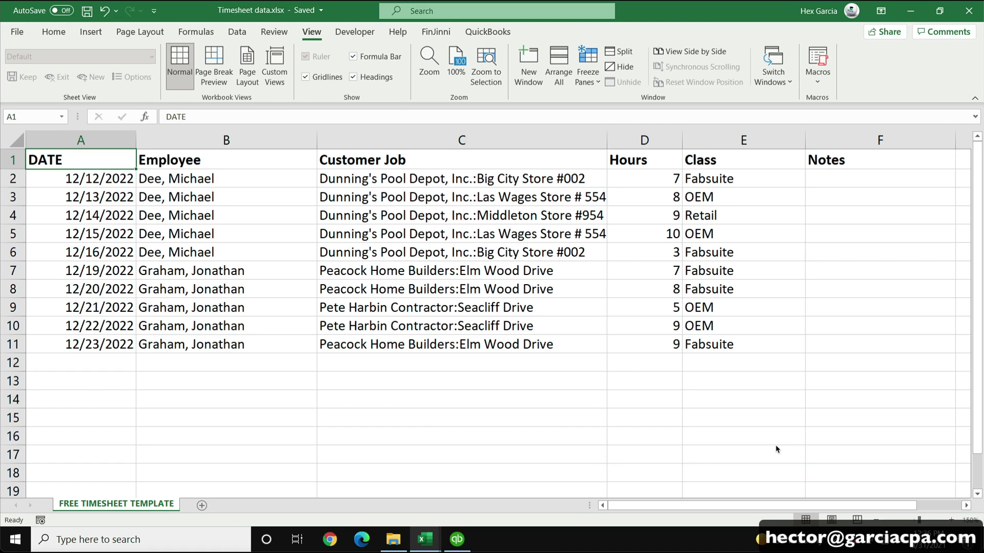
# Review the DATE, Employee, Customer Job, Hours and Class columns, then show the Dec 12–18 QuickBooks timesheet.
pyautogui.click(502, 380)
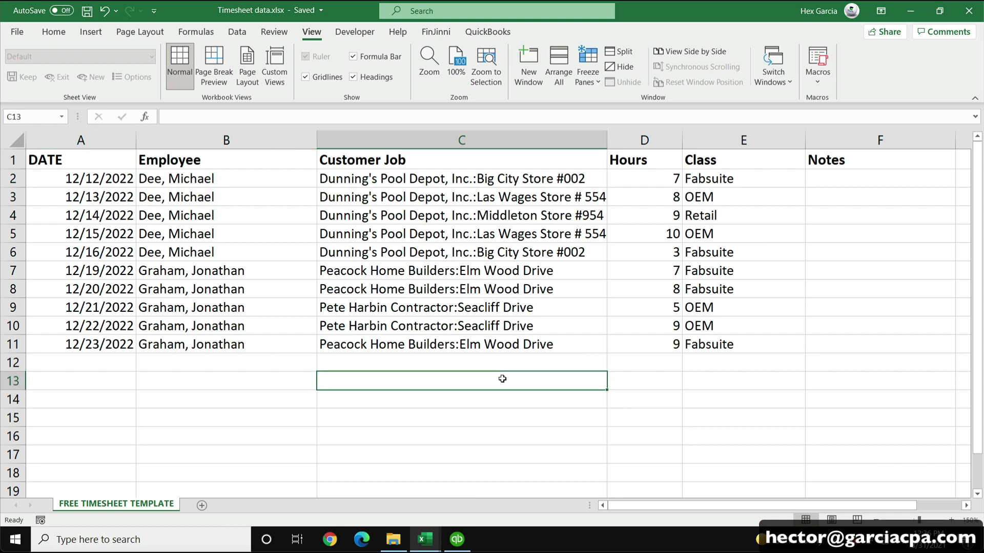
pyautogui.click(72, 134)
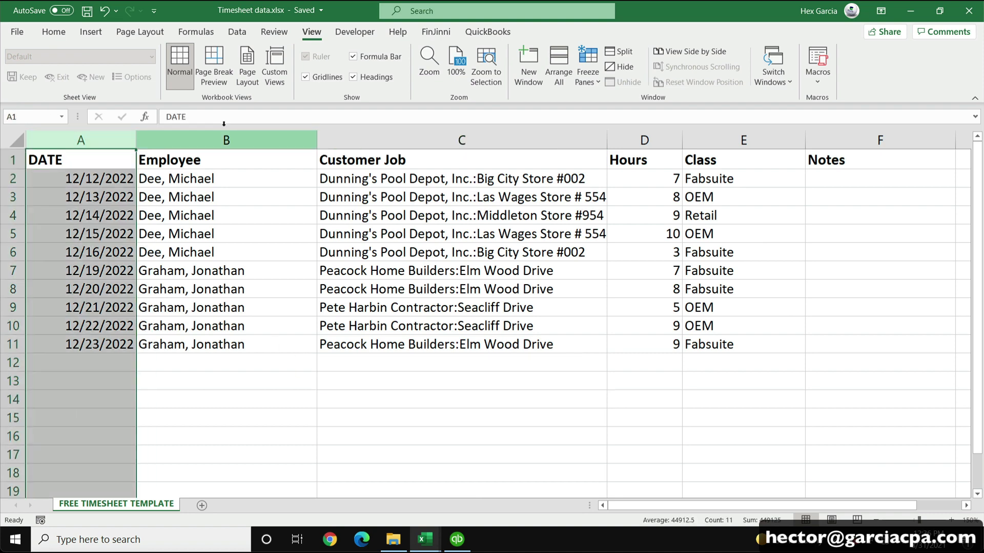
pyautogui.click(224, 126)
pyautogui.click(461, 125)
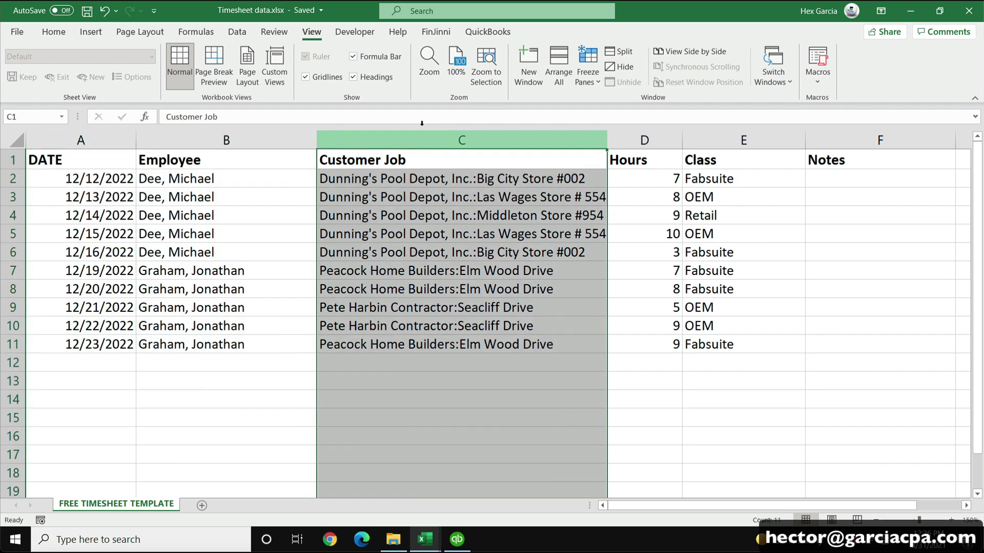
pyautogui.click(630, 124)
pyautogui.click(696, 123)
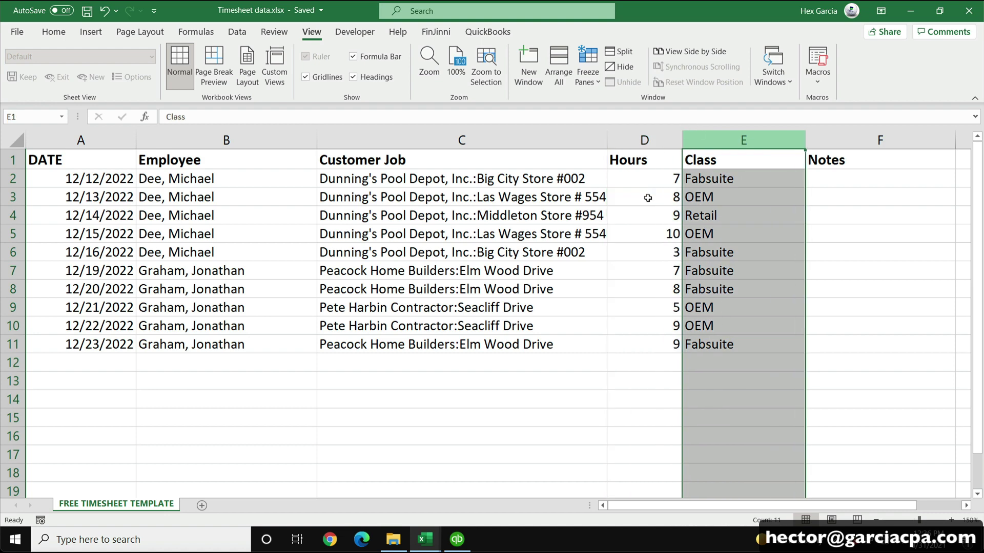
pyautogui.click(457, 539)
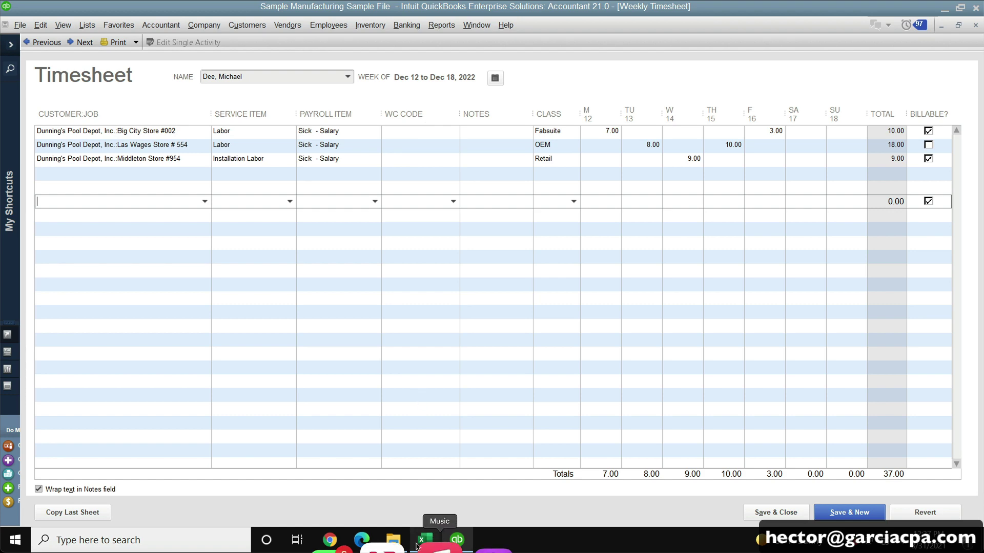
# Revisit Timesheet data.xlsx, minimize Excel and QuickBooks, and select FREE TIMESHEET TEMPLATE.IIF in Explorer.
pyautogui.click(425, 539)
pyautogui.click(463, 479)
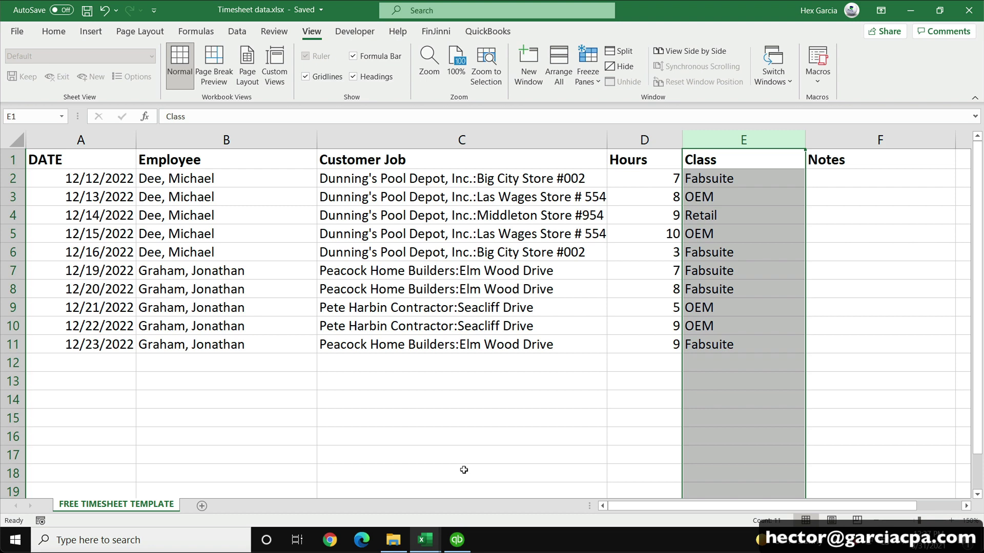
pyautogui.click(490, 267)
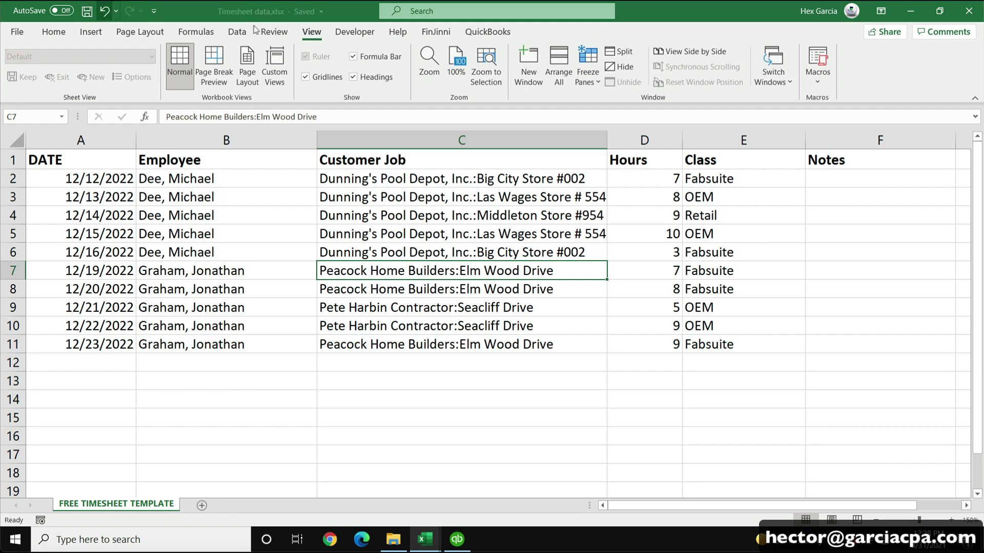
pyautogui.click(909, 11)
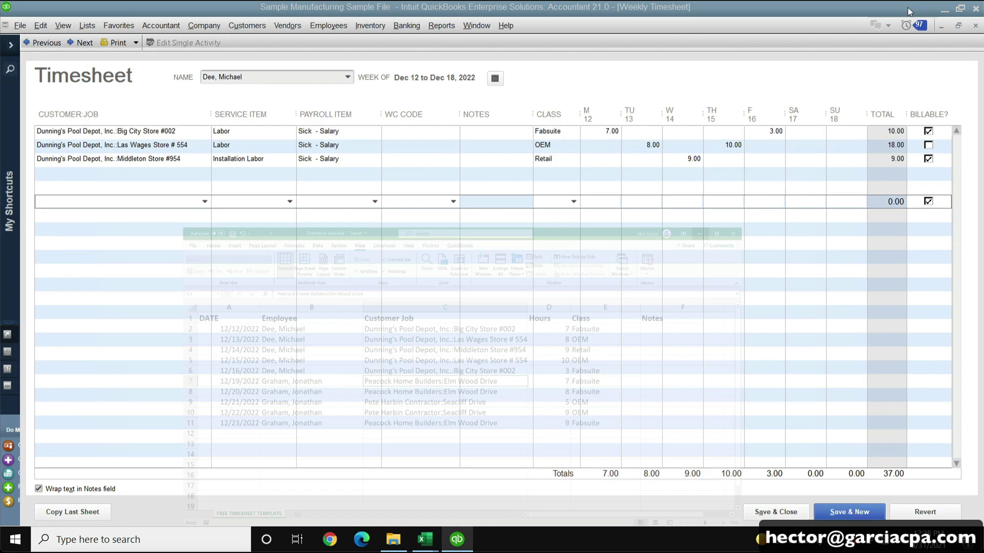
pyautogui.click(944, 10)
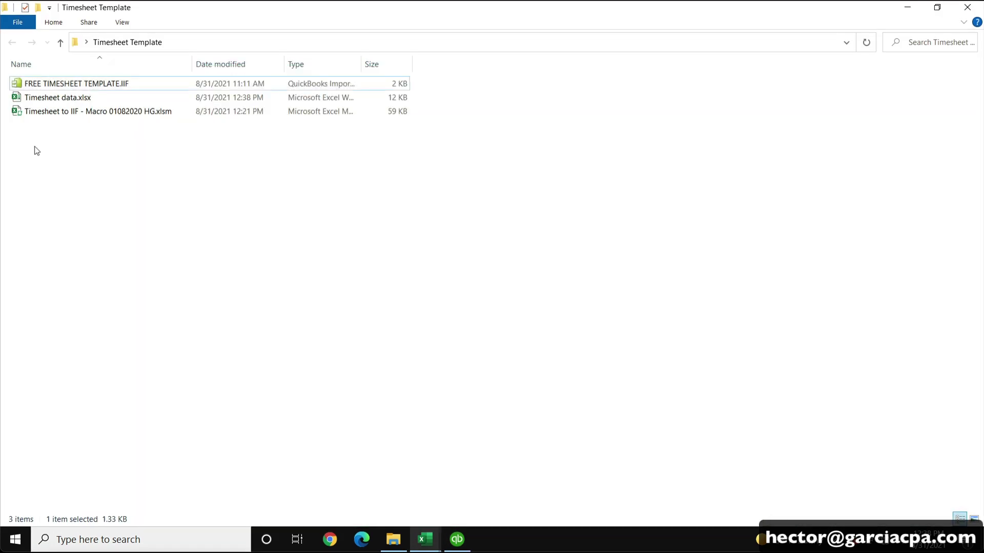
pyautogui.click(16, 84)
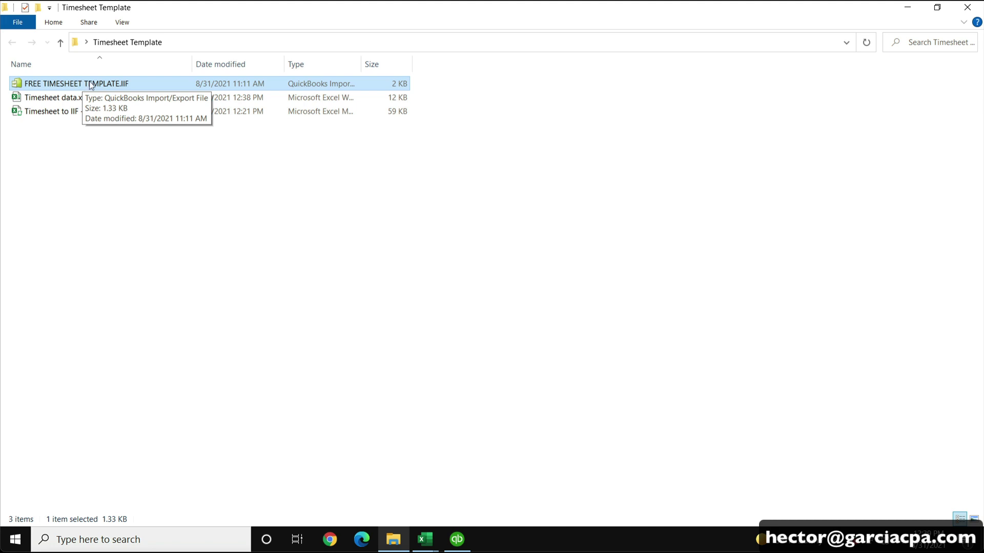
# Bring the blank Book2 workbook forward and resize it beside the Timesheet Template folder.
pyautogui.click(425, 539)
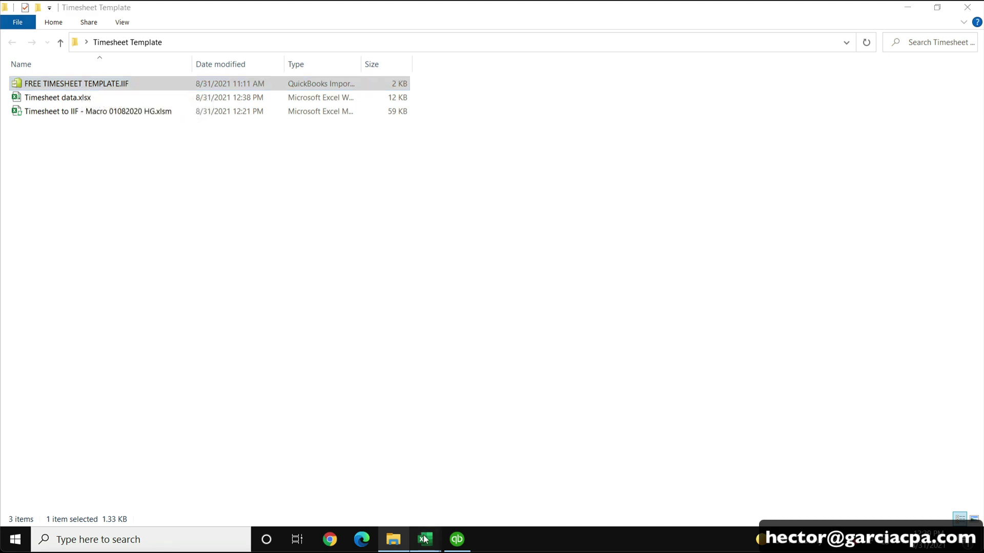
pyautogui.click(380, 485)
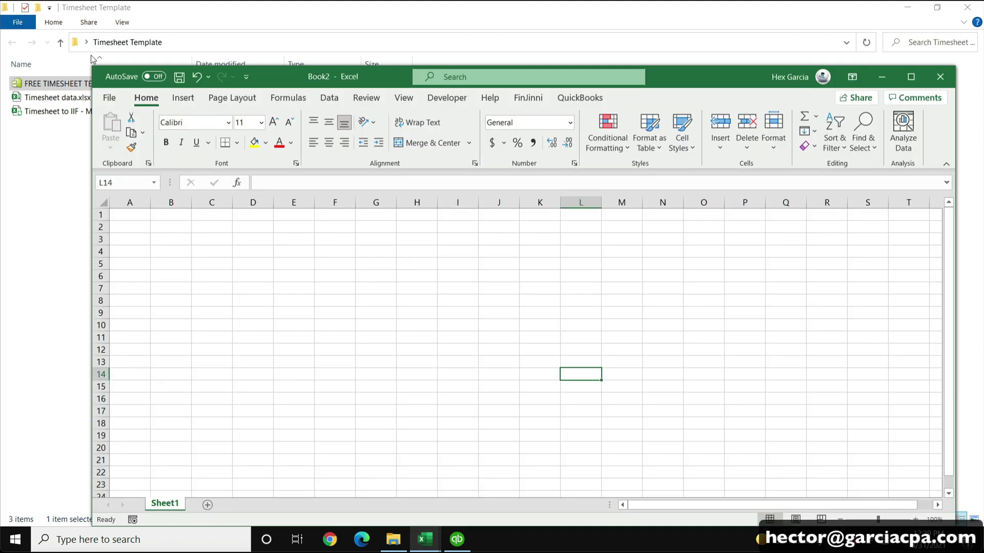
pyautogui.moveTo(87, 59); pyautogui.dragTo(249, 52)
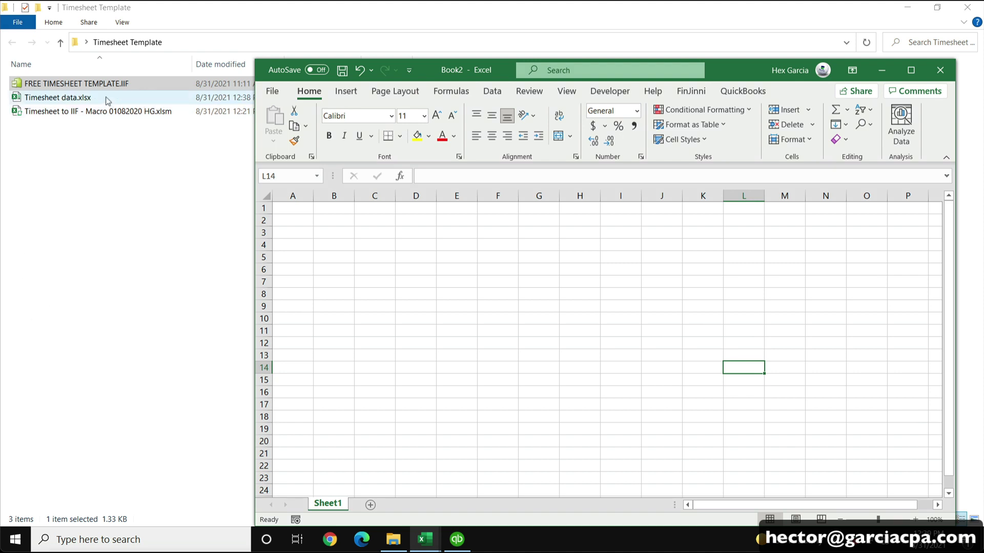
# Open FREE TIMESHEET TEMPLATE.IIF in Excel by dragging it in, and close Book2.
pyautogui.moveTo(33, 85); pyautogui.dragTo(513, 220)
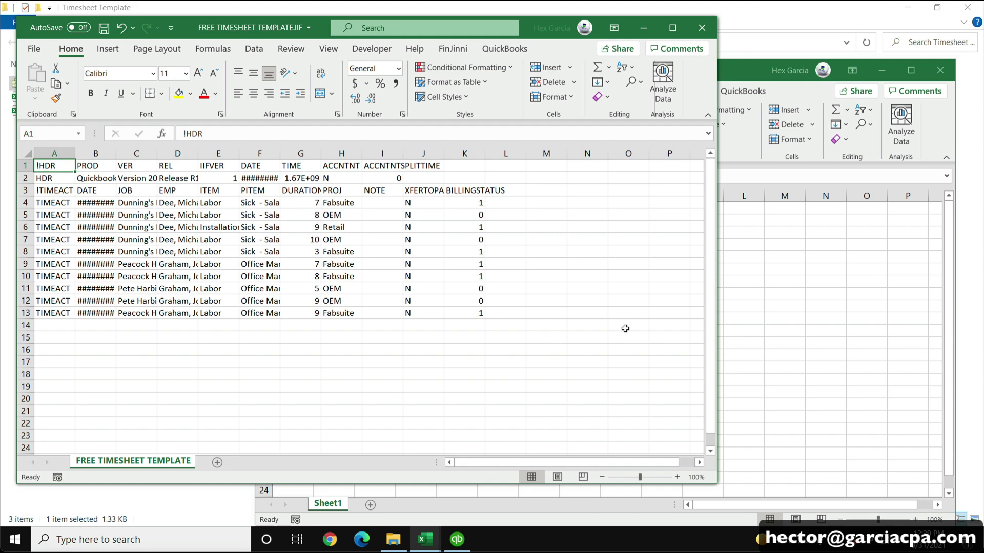
pyautogui.click(172, 26)
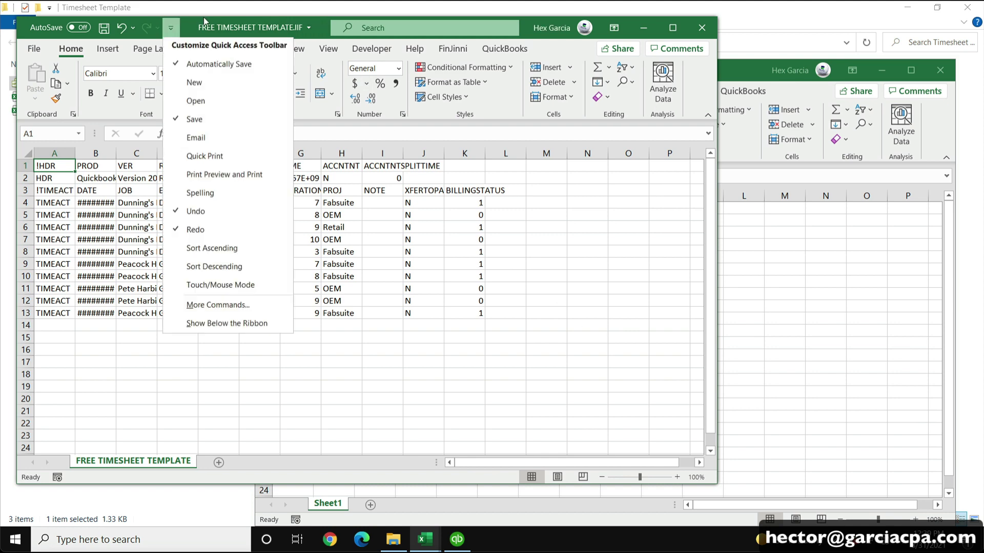
pyautogui.click(640, 25)
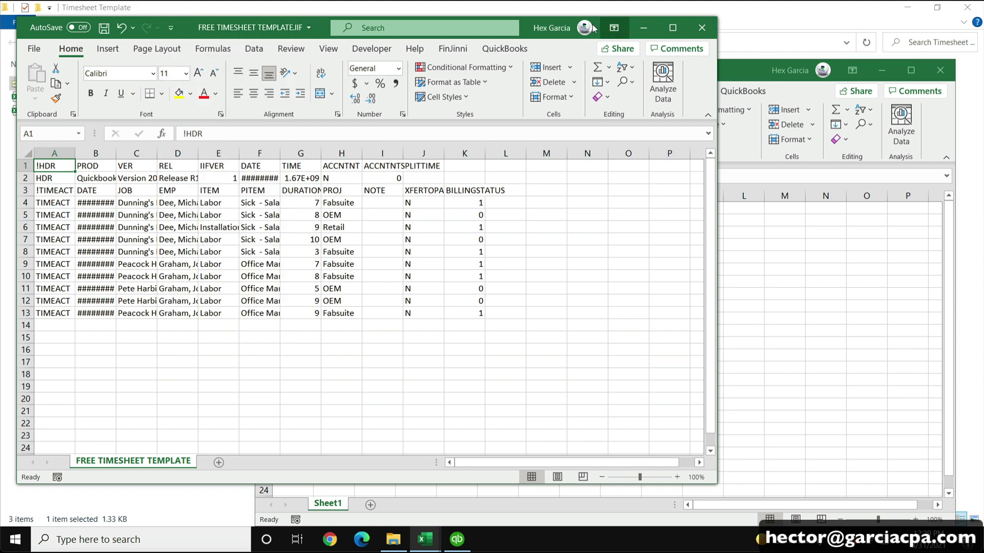
pyautogui.click(940, 70)
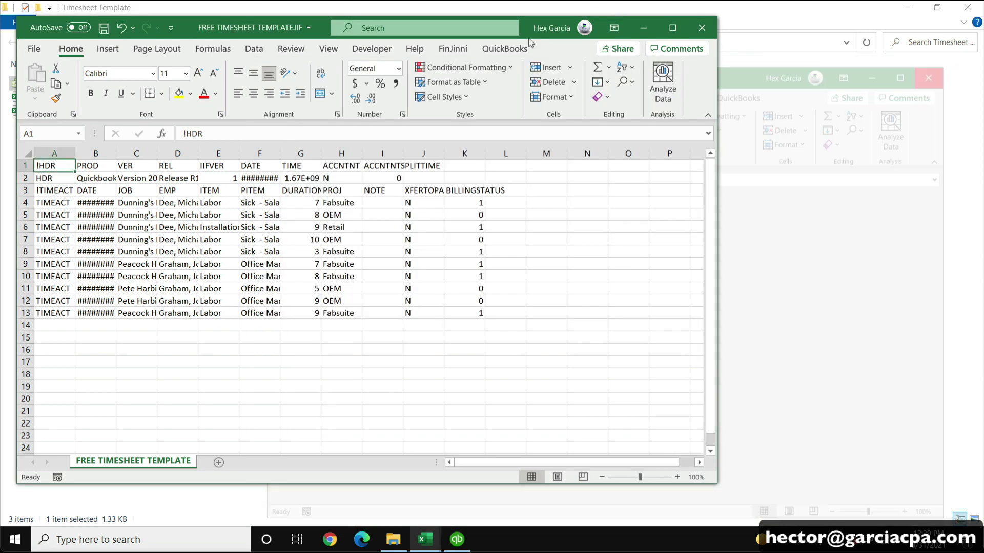
pyautogui.moveTo(323, 20); pyautogui.dragTo(549, 32)
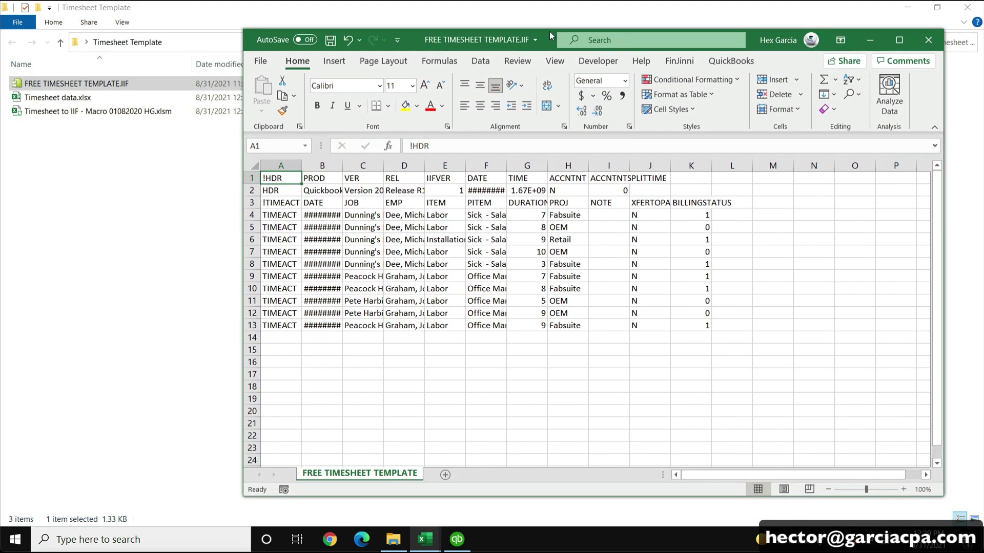
# AutoFit columns A through L of the IIF sheet to their contents.
pyautogui.click(493, 355)
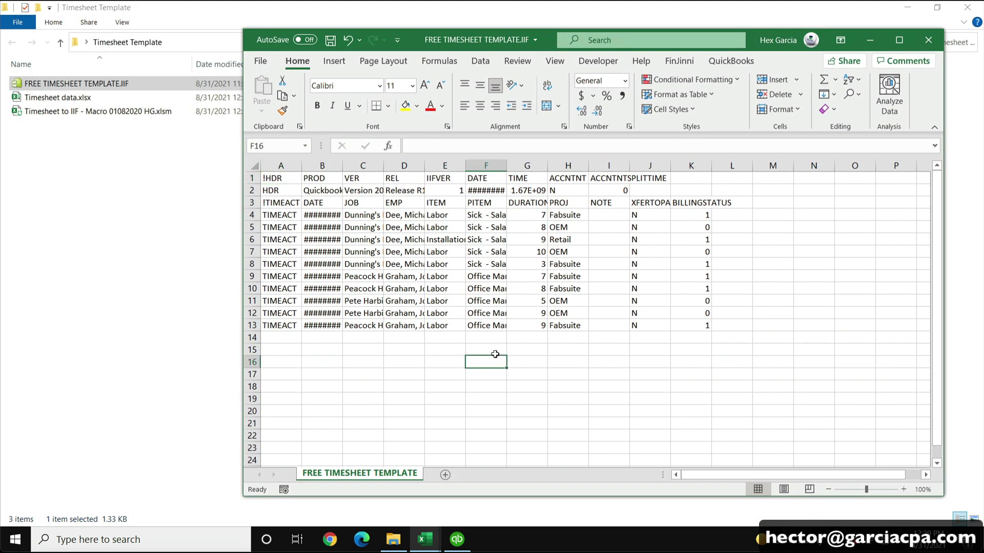
pyautogui.moveTo(280, 165); pyautogui.dragTo(738, 164)
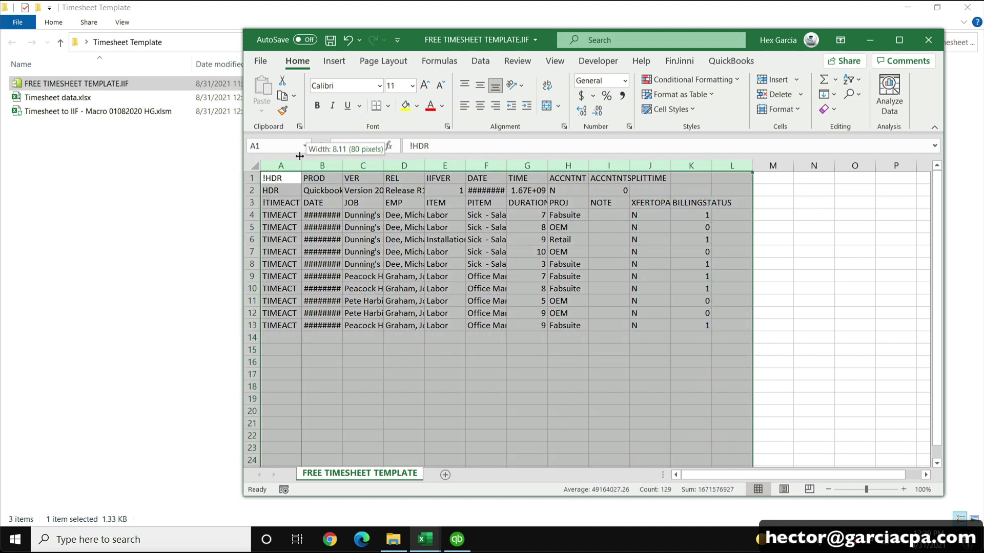
pyautogui.doubleClick(301, 159)
pyautogui.click(518, 279)
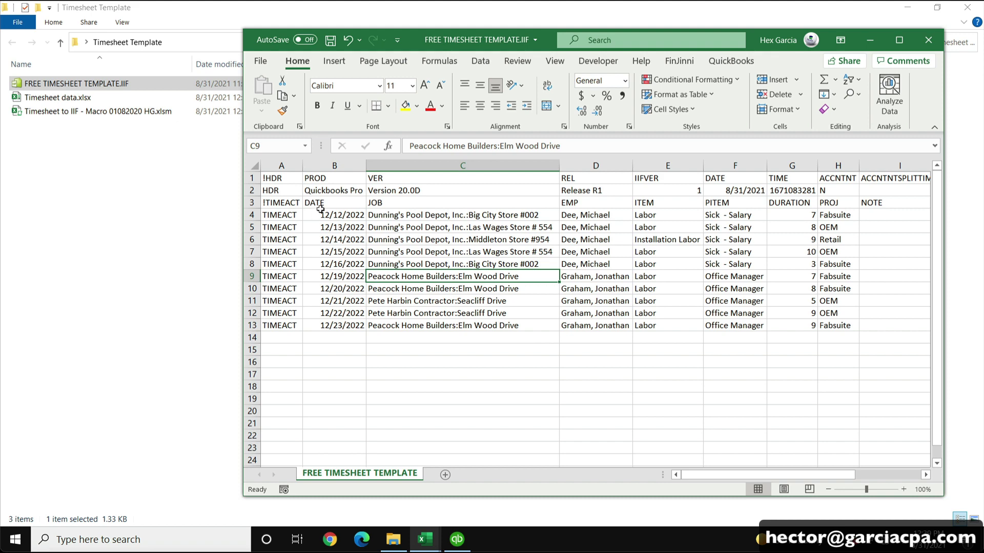
# Clear the contents of B4:K13, leaving the TIMEACT labels in column A.
pyautogui.moveTo(317, 216); pyautogui.dragTo(884, 321)
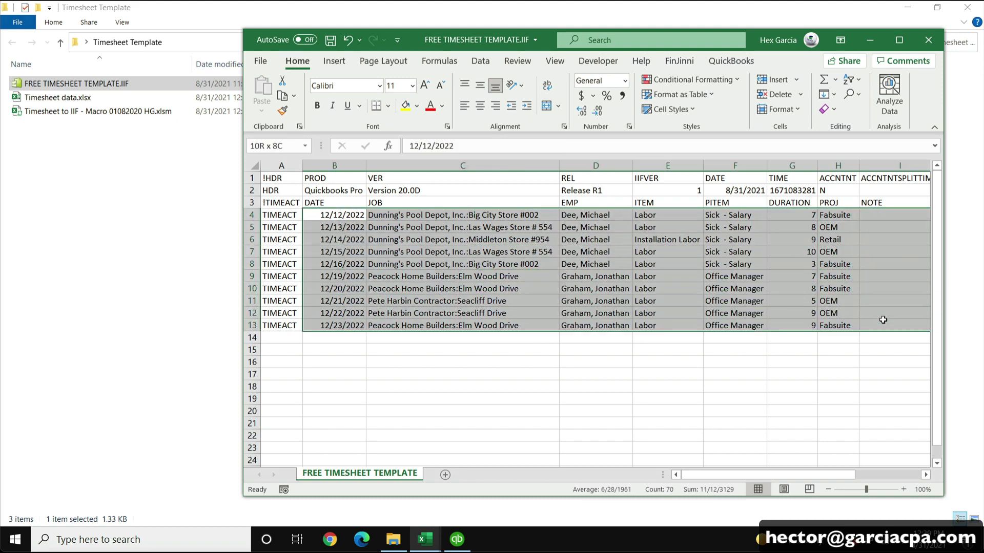
pyautogui.click(337, 216)
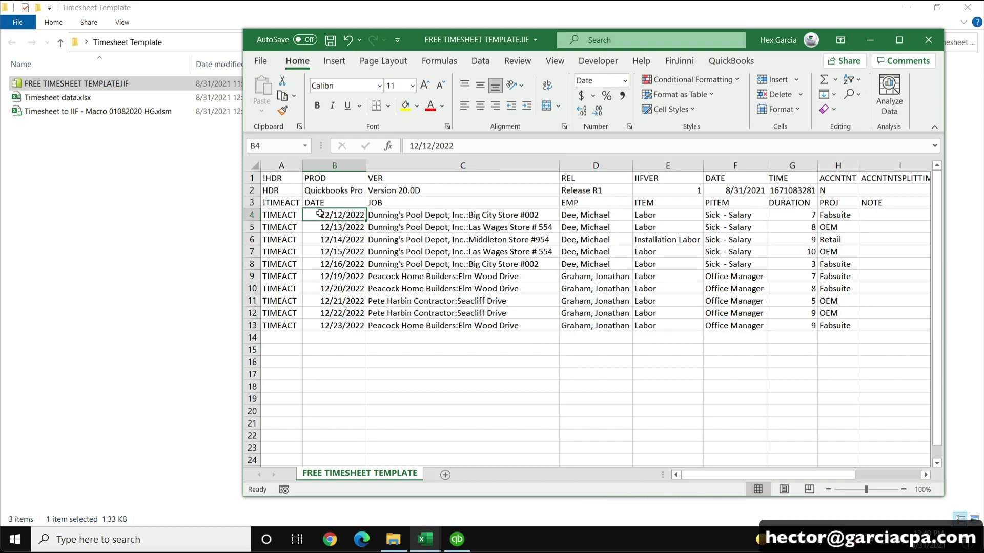
pyautogui.hscroll(1, 352, 216)
pyautogui.hscroll(3, 352, 217)
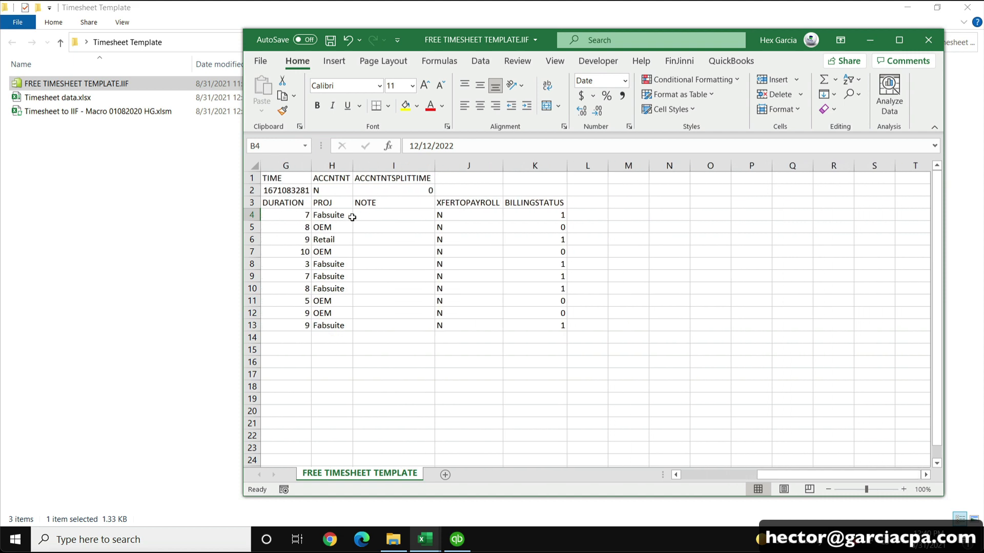
pyautogui.keyDown('shift'); pyautogui.click(537, 320); pyautogui.keyUp('shift')
pyautogui.hscroll(-3, 628, 354)
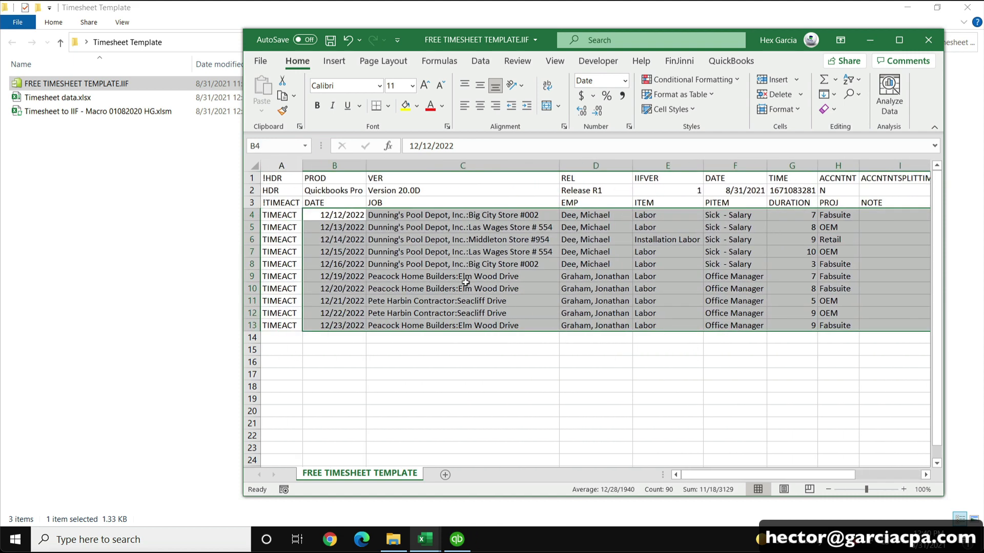
pyautogui.rightClick(381, 234)
pyautogui.click(432, 305)
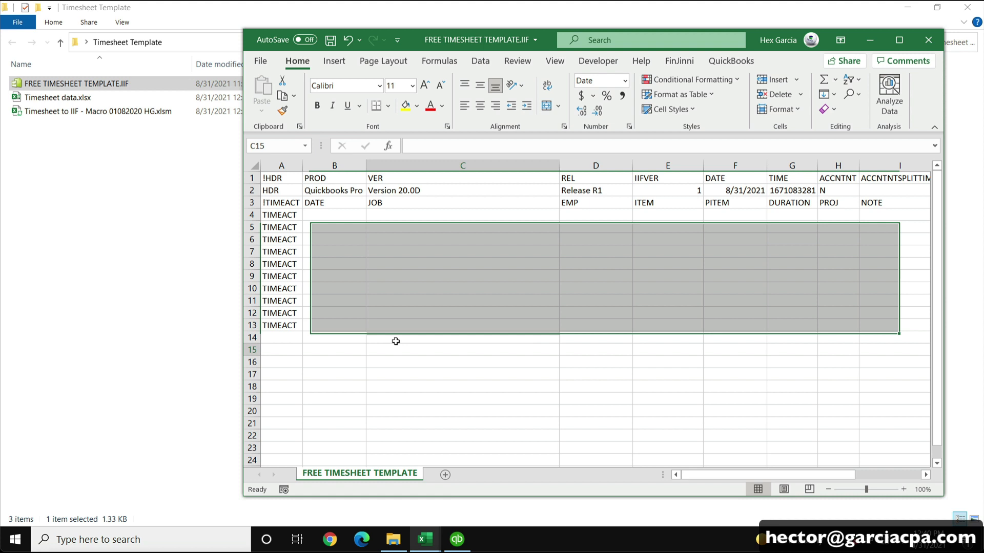
pyautogui.click(396, 341)
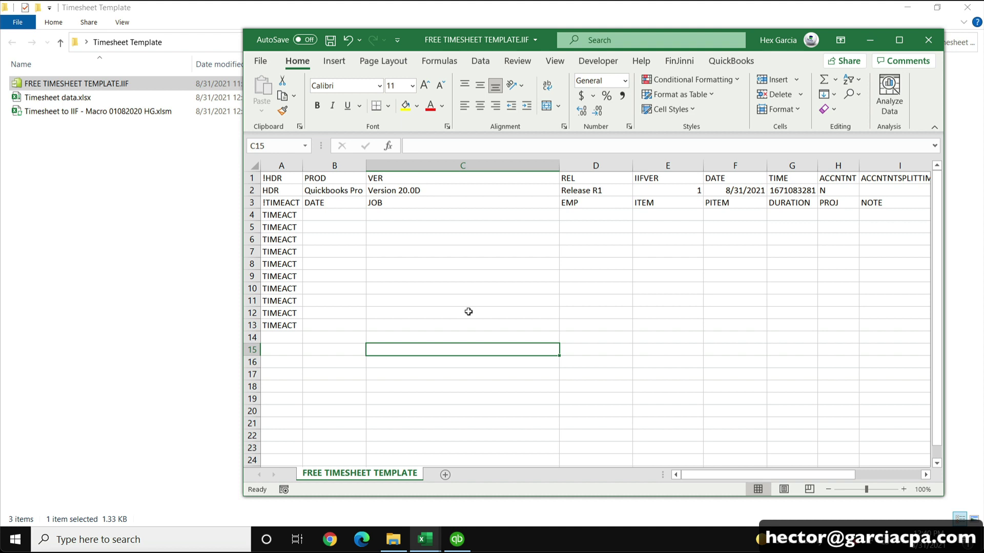
pyautogui.click(263, 154)
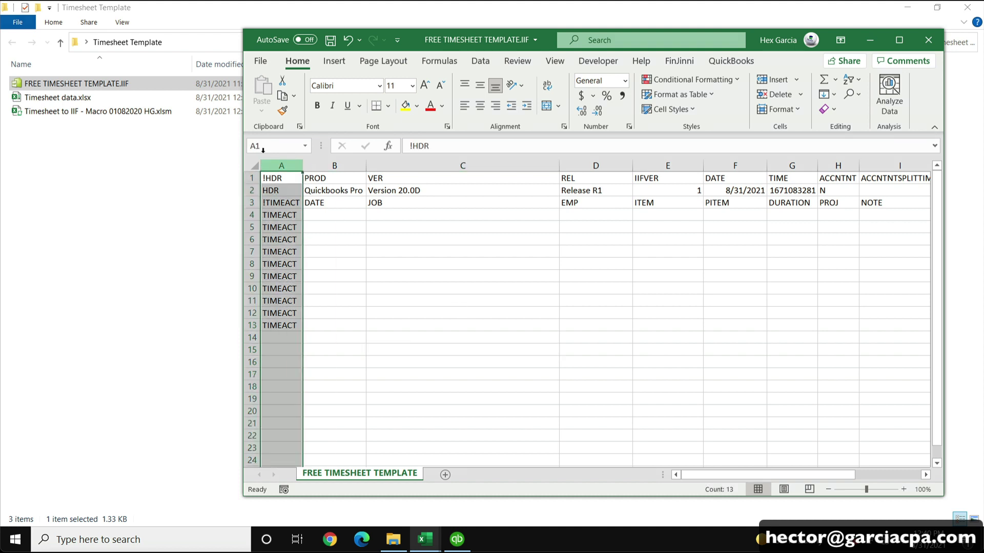
pyautogui.click(414, 270)
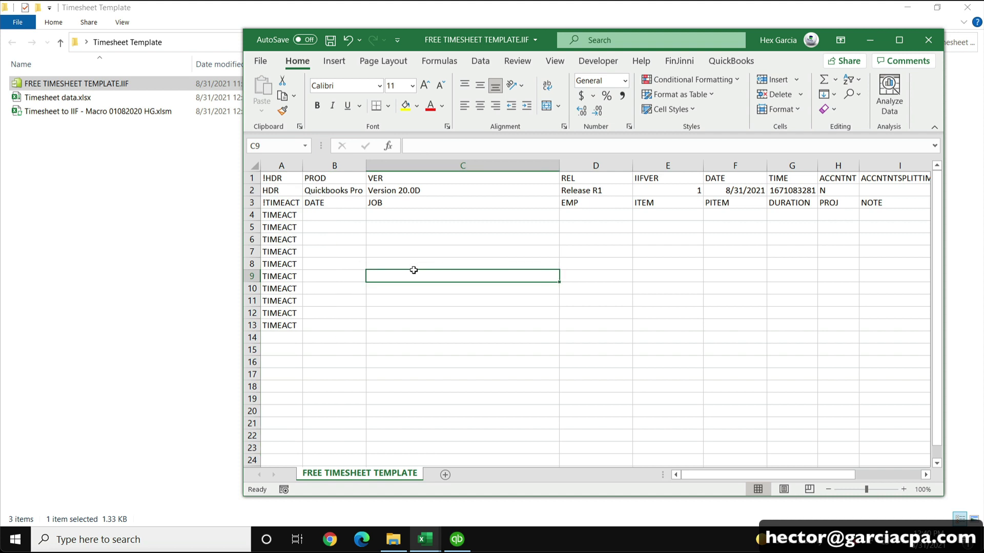
# Open Timesheet data.xlsx beside the template and copy the dates A2:A6 into B4:B8.
pyautogui.doubleClick(72, 98)
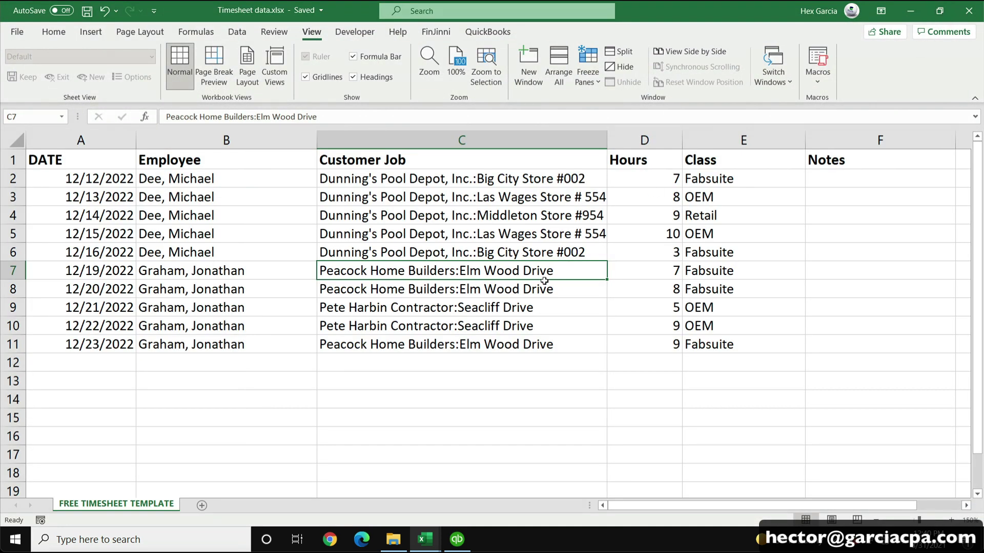
pyautogui.click(940, 9)
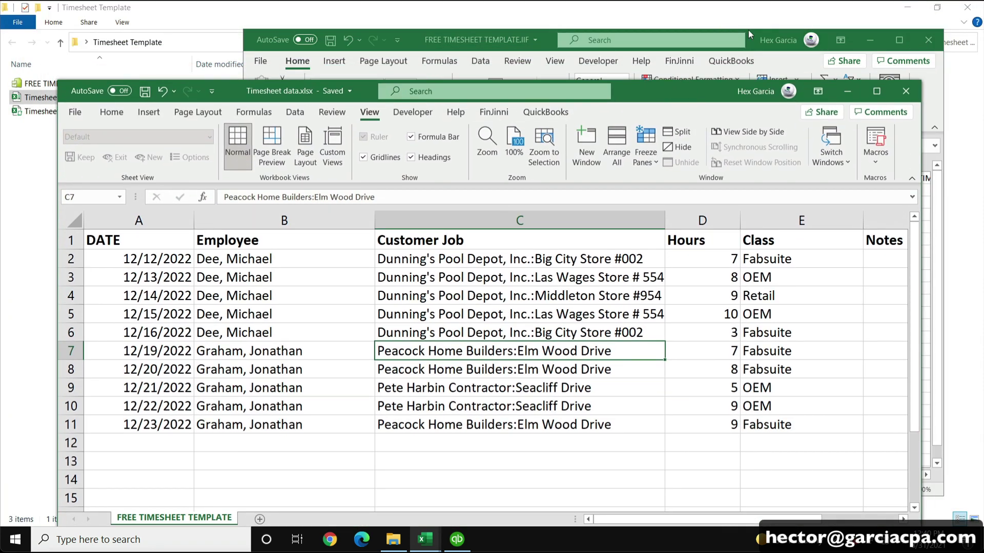
pyautogui.moveTo(807, 32); pyautogui.dragTo(832, 9)
pyautogui.click(182, 300)
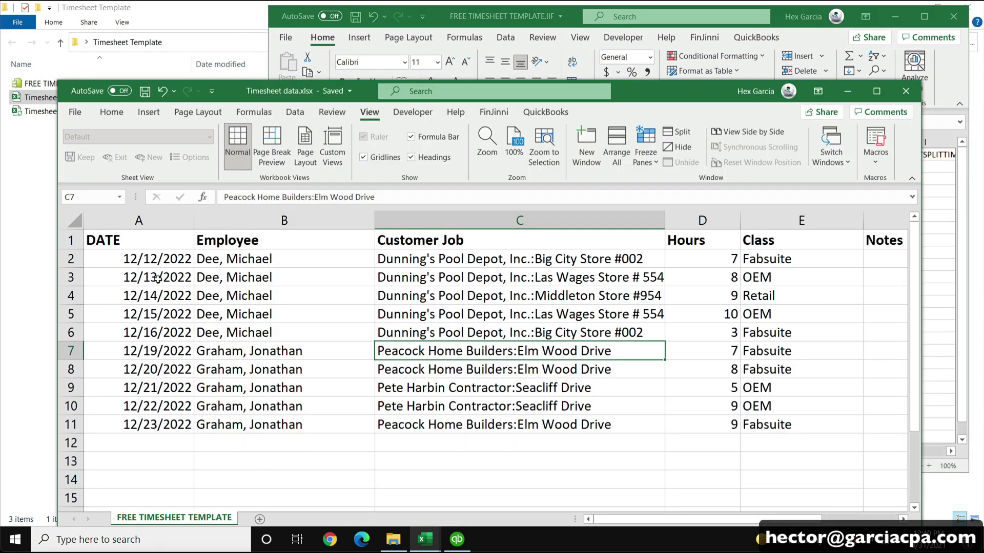
pyautogui.click(66, 258)
pyautogui.moveTo(66, 258); pyautogui.dragTo(56, 331)
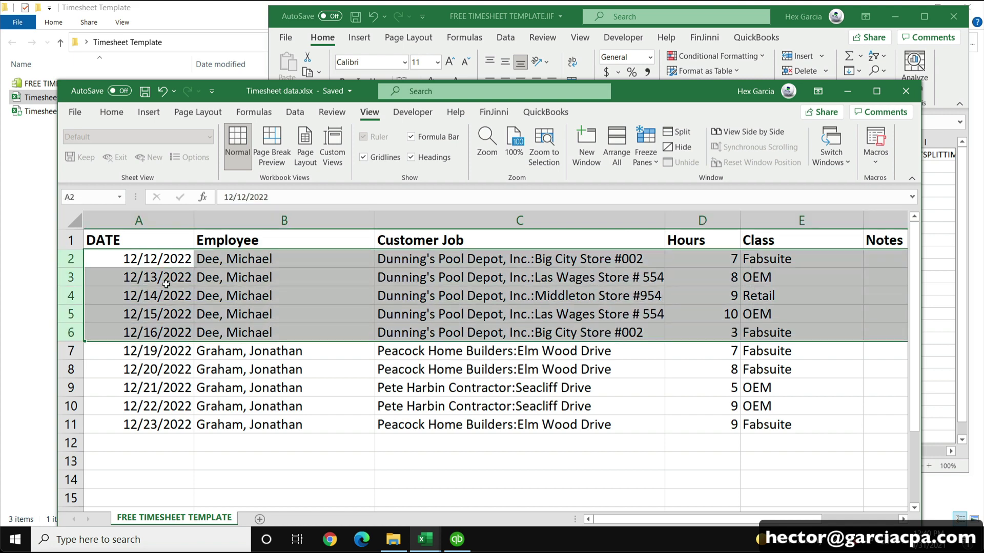
pyautogui.moveTo(155, 256); pyautogui.dragTo(147, 326)
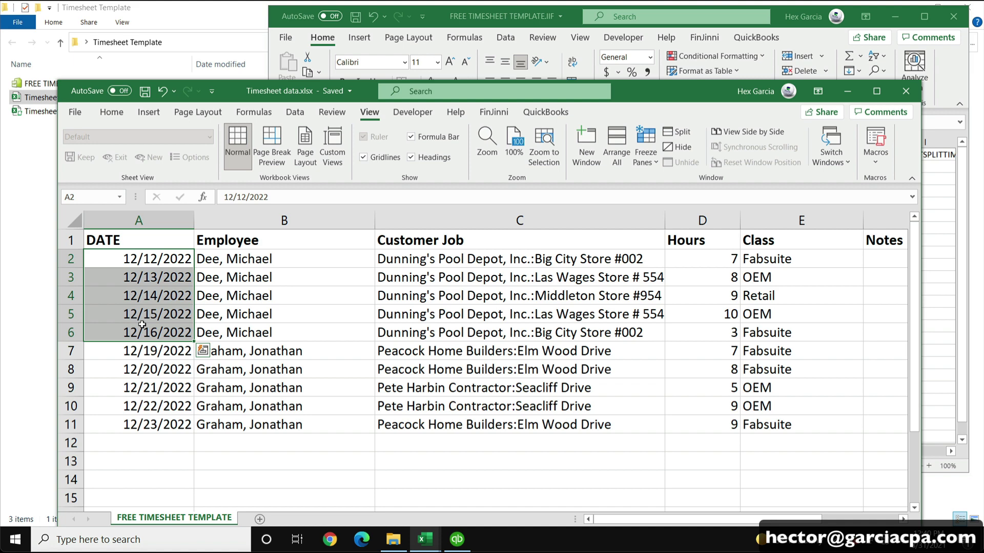
pyautogui.hotkey('ctrl', 'c')
pyautogui.click(506, 11)
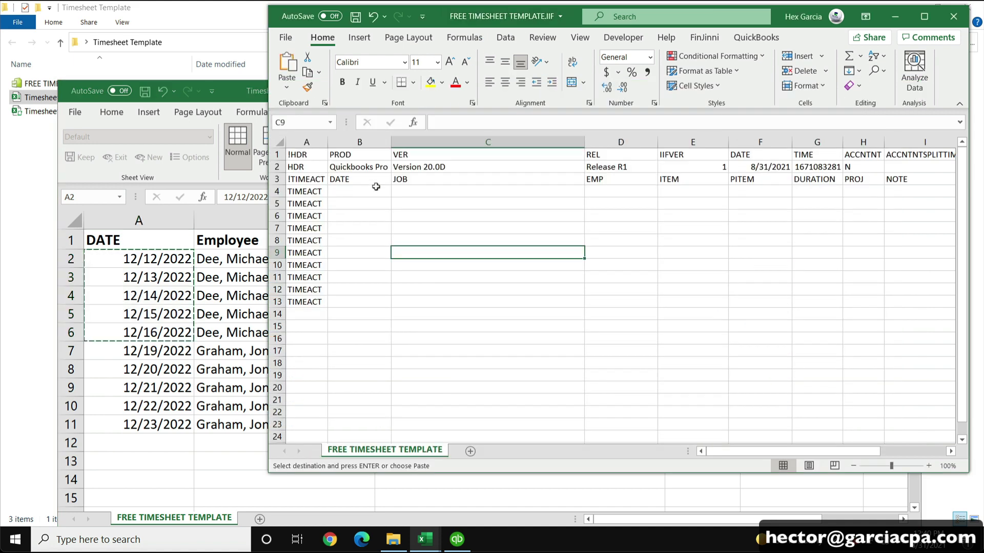
pyautogui.click(353, 188)
pyautogui.hotkey('ctrl', 'v')
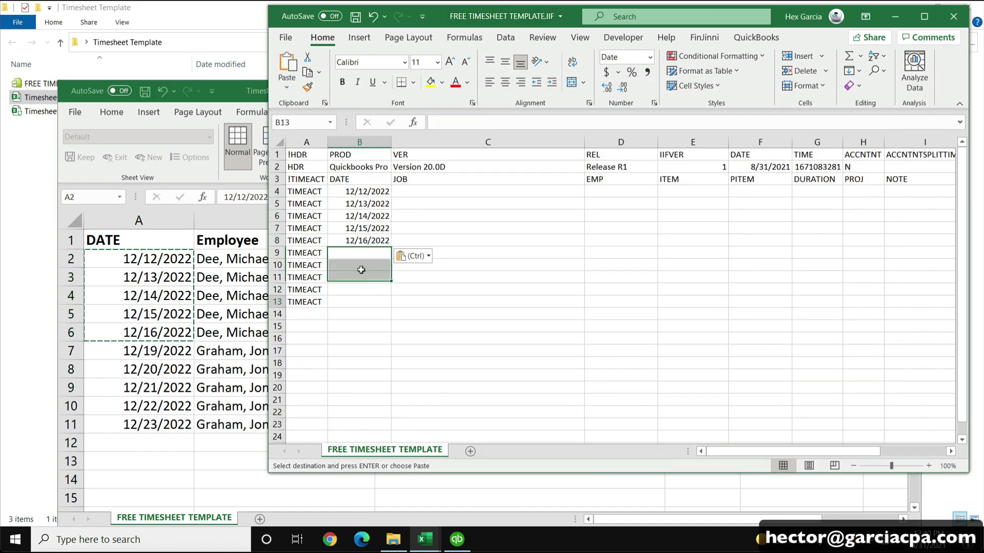
# Delete the unused TIMEACT rows 9 through 13.
pyautogui.moveTo(351, 248); pyautogui.dragTo(344, 302)
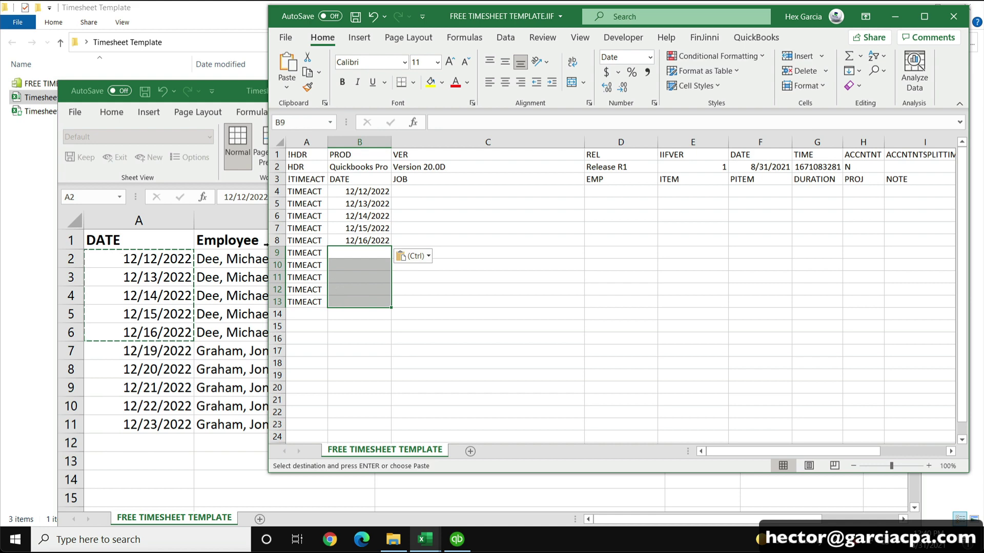
pyautogui.moveTo(277, 253); pyautogui.dragTo(277, 303)
pyautogui.rightClick(308, 277)
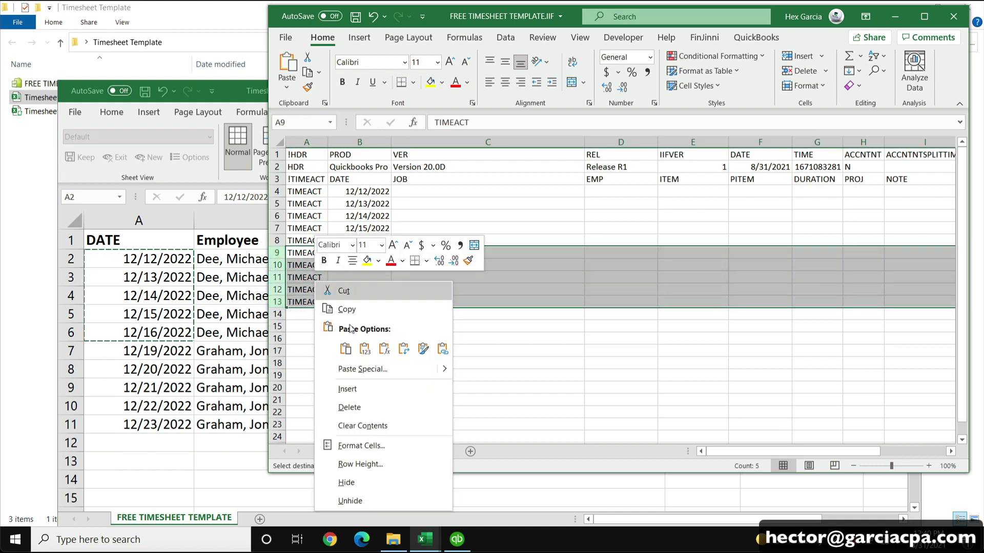
pyautogui.click(366, 408)
pyautogui.click(457, 260)
# Copy the five Customer Job entries into JOB cells C4:C8.
pyautogui.click(221, 305)
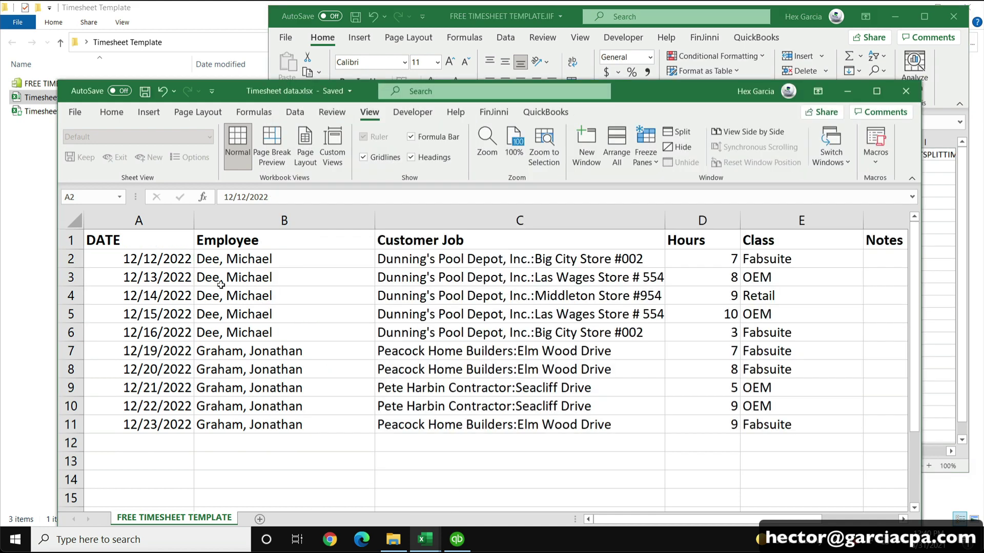
pyautogui.moveTo(138, 259); pyautogui.dragTo(154, 332)
pyautogui.click(539, 17)
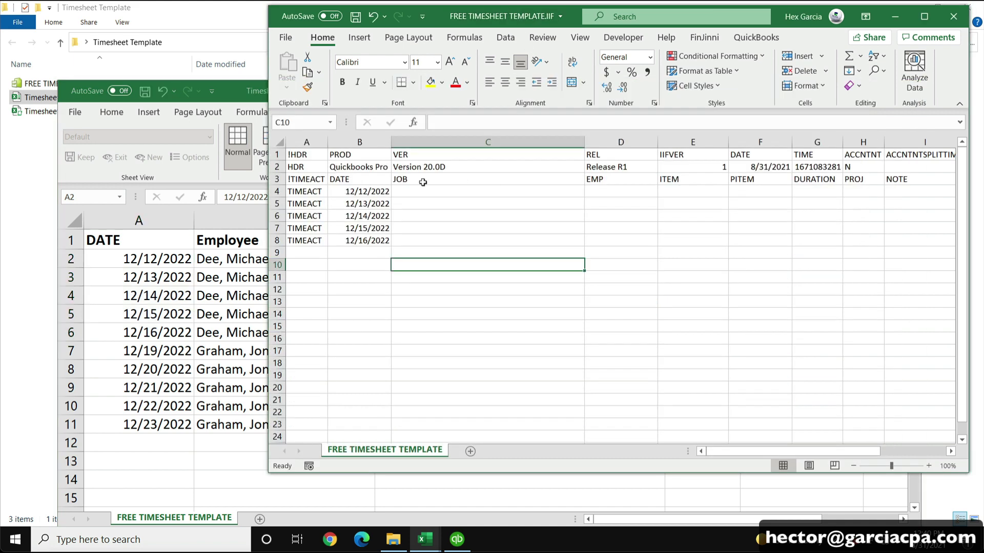
pyautogui.moveTo(417, 191); pyautogui.dragTo(419, 324)
pyautogui.click(205, 278)
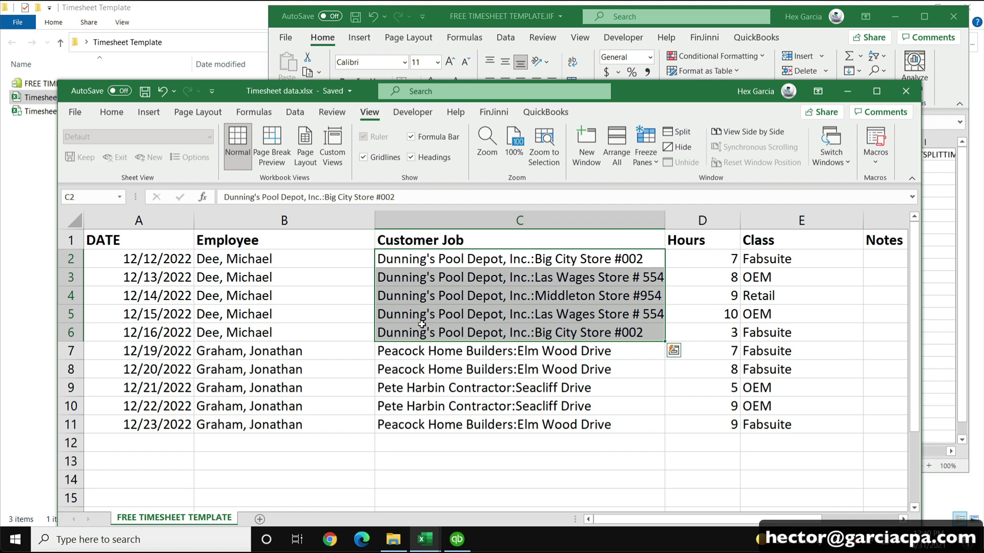
pyautogui.hotkey('ctrl', 'c')
pyautogui.click(536, 13)
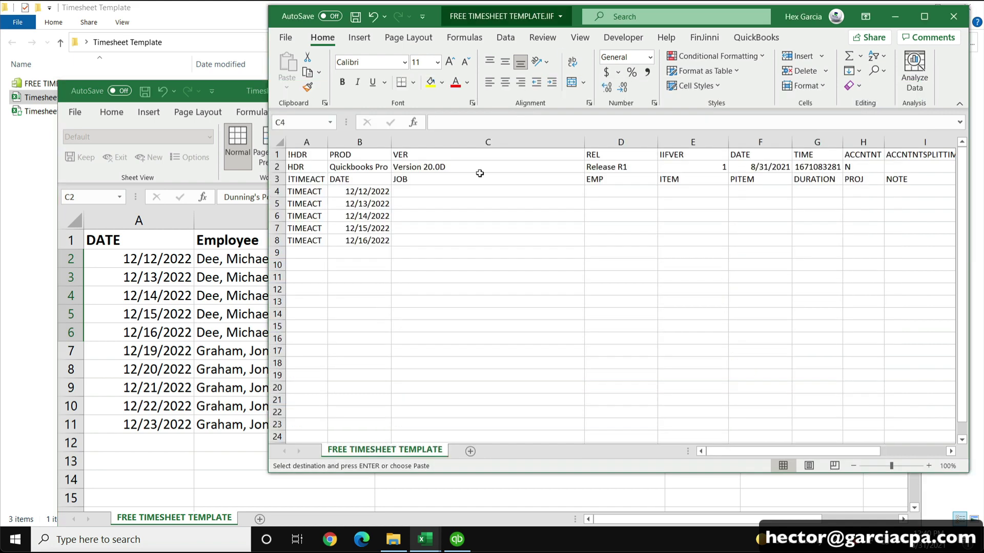
pyautogui.click(417, 190)
pyautogui.hotkey('ctrl', 'v')
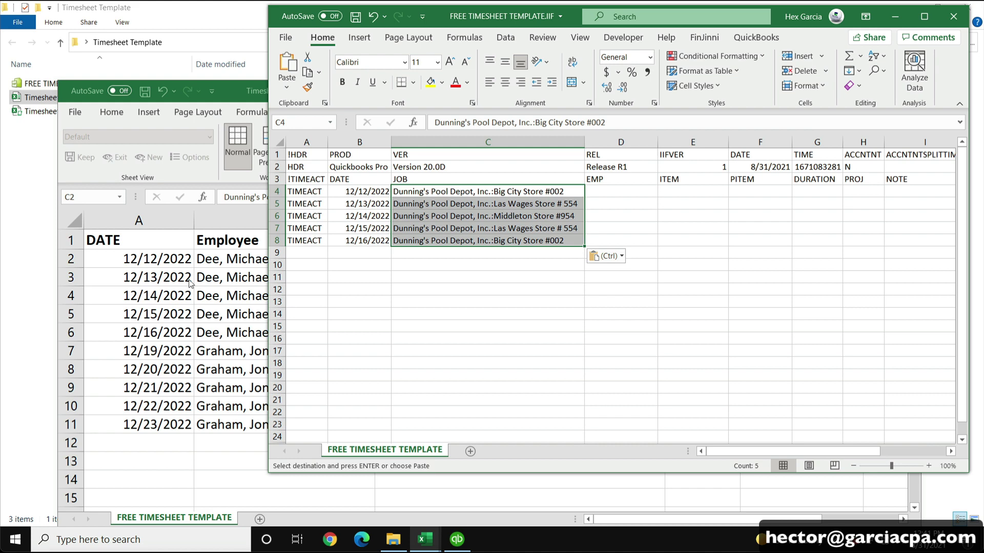
# Copy the employee names B2:B6 into EMP cells D4:D8.
pyautogui.click(233, 262)
pyautogui.moveTo(251, 256); pyautogui.dragTo(244, 333)
pyautogui.hotkey('ctrl', 'c')
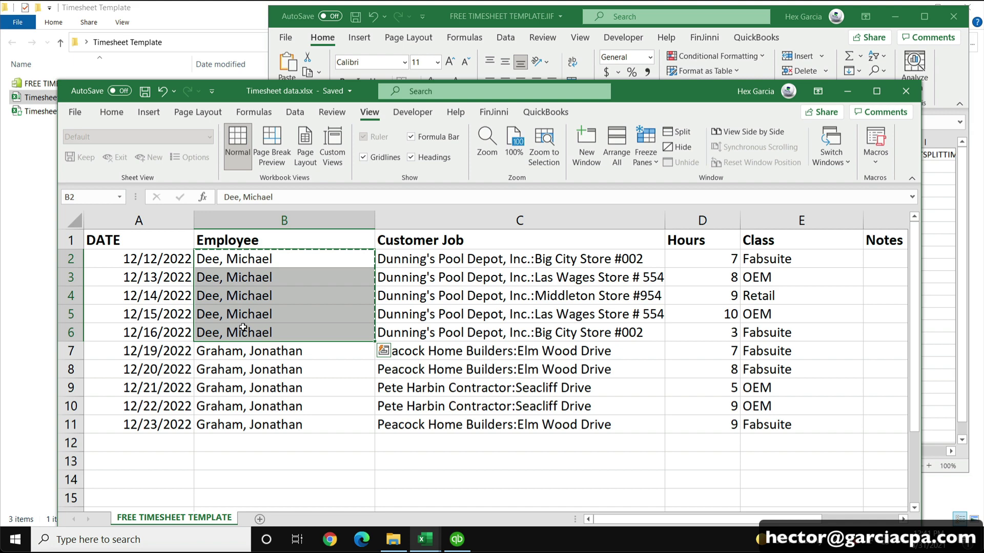
pyautogui.click(754, 16)
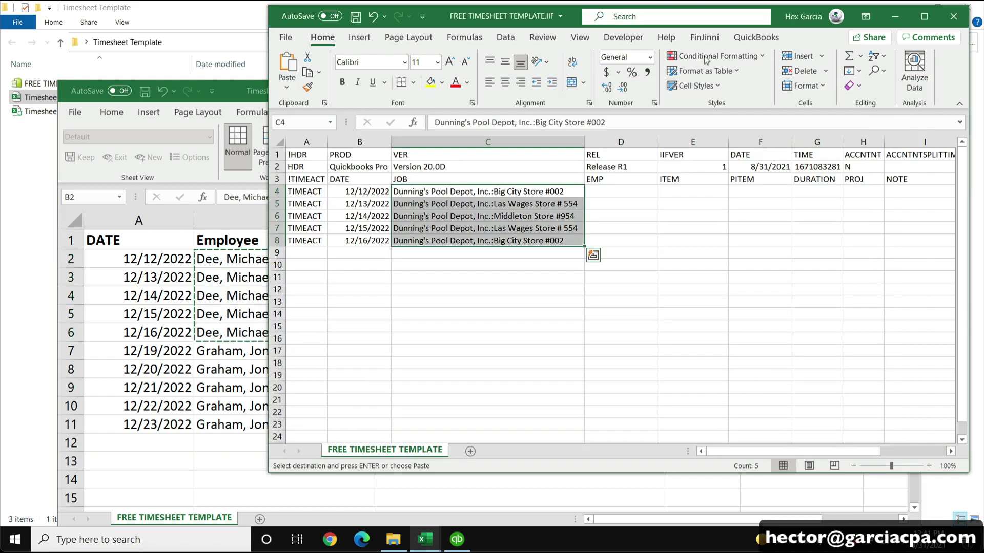
pyautogui.click(606, 190)
pyautogui.hotkey('ctrl', 'v')
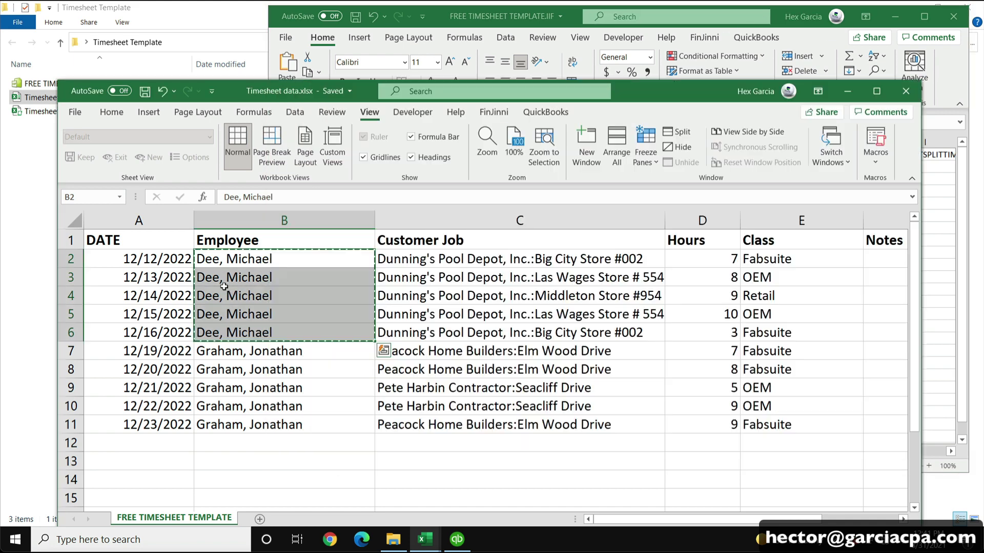
# Copy the Hours values D2:D6 into DURATION cells G4:G8.
pyautogui.click(231, 295)
pyautogui.hscroll(3, 680, 259)
pyautogui.hscroll(-3, 631, 259)
pyautogui.moveTo(703, 259); pyautogui.dragTo(702, 333)
pyautogui.hotkey('ctrl', 'c')
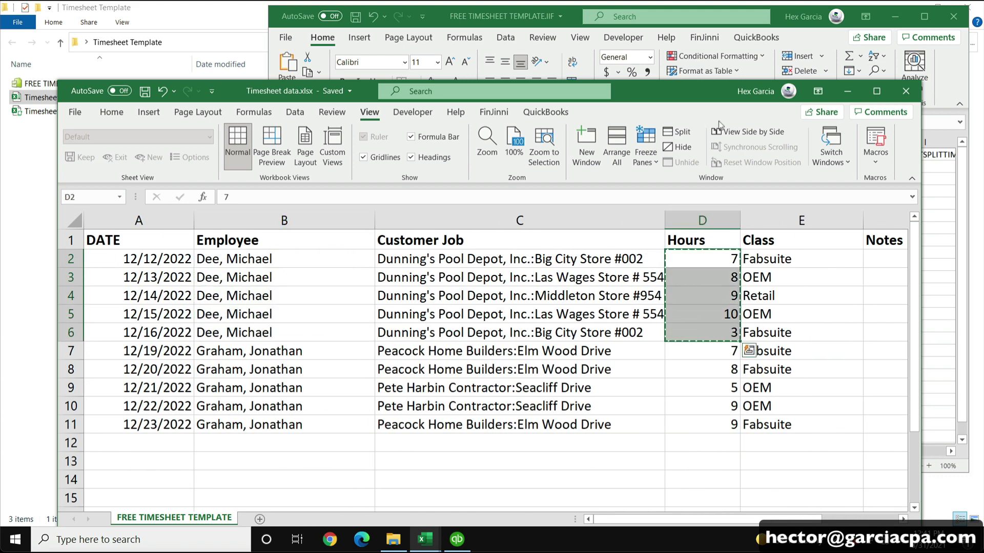
pyautogui.click(767, 7)
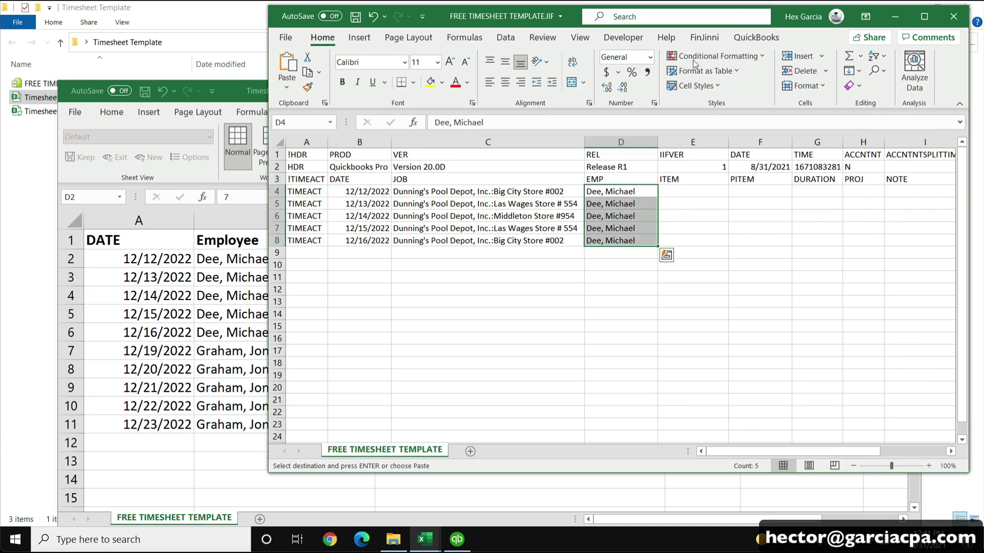
pyautogui.click(826, 188)
pyautogui.hotkey('ctrl', 'v')
# Copy the Class values E2:E6 into PROJ cells H4:H8.
pyautogui.click(220, 265)
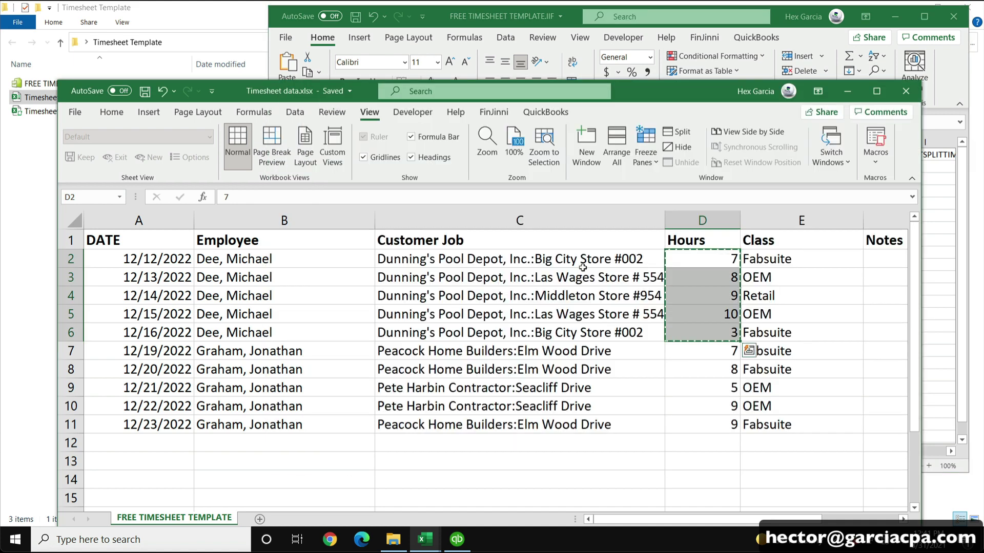
pyautogui.moveTo(762, 259); pyautogui.dragTo(773, 327)
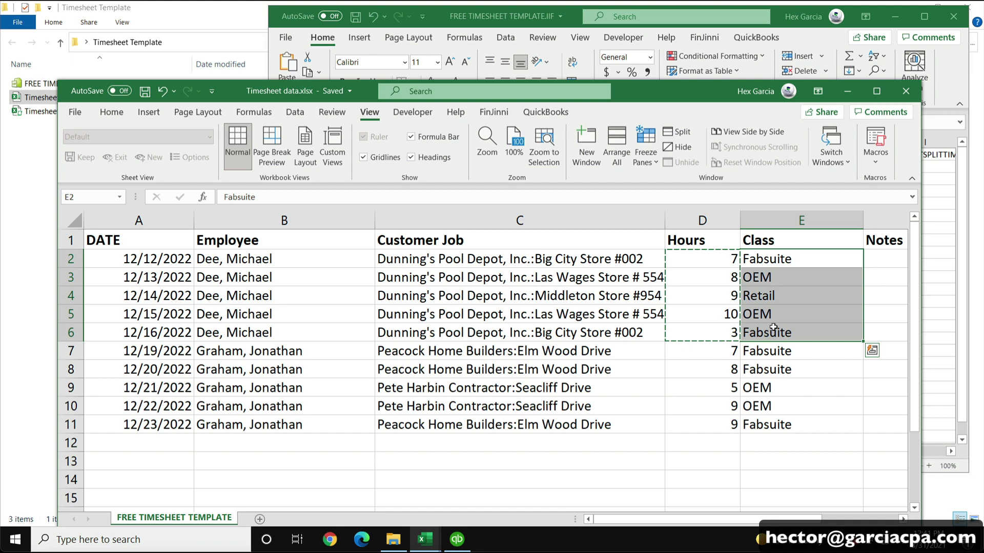
pyautogui.hotkey('ctrl', 'c')
pyautogui.hotkey('alt', 'Tab')
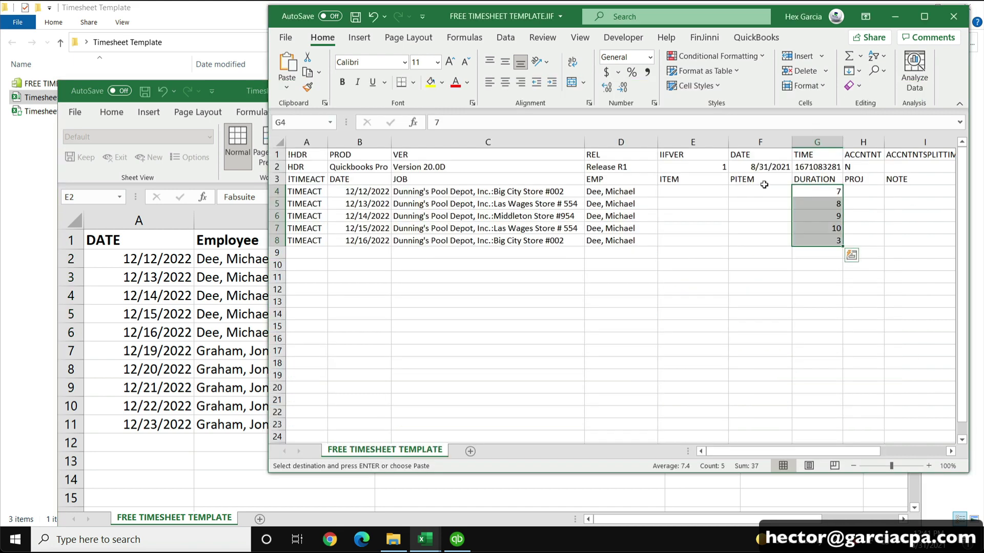
pyautogui.click(862, 187)
pyautogui.hotkey('ctrl', 'v')
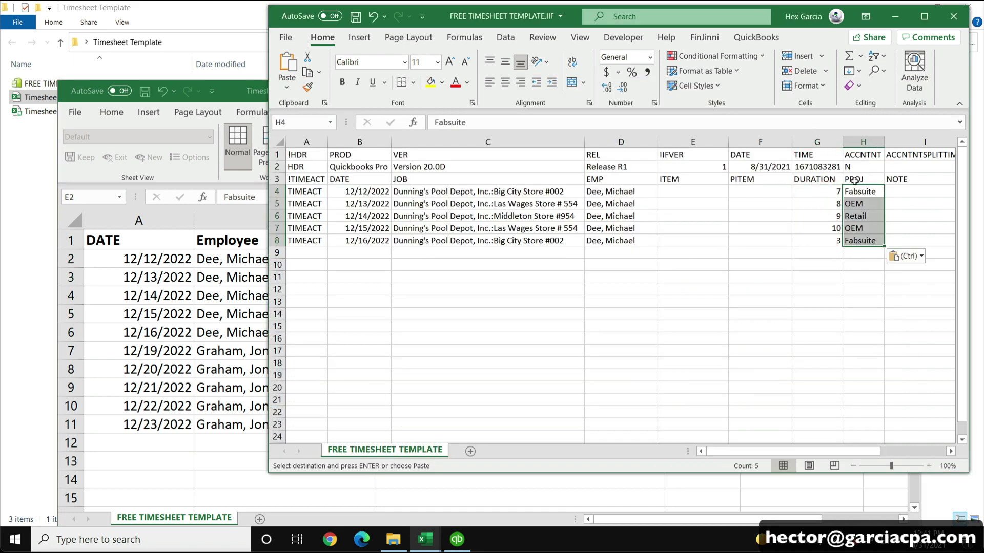
# Select the empty Notes cells F2:F11 in the timesheet data.
pyautogui.hotkey('alt', 'Tab')
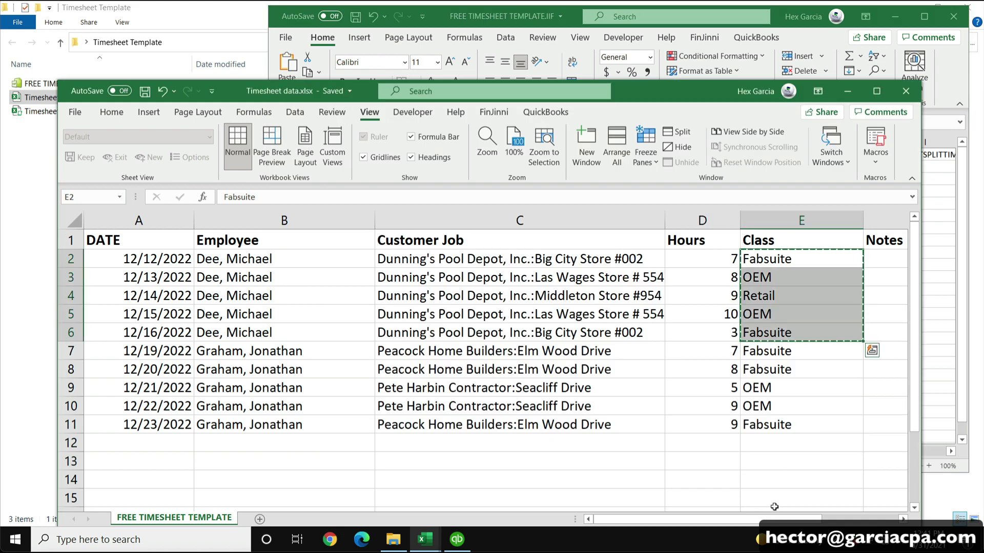
pyautogui.hscroll(1, 783, 519)
pyautogui.moveTo(808, 260); pyautogui.dragTo(782, 424)
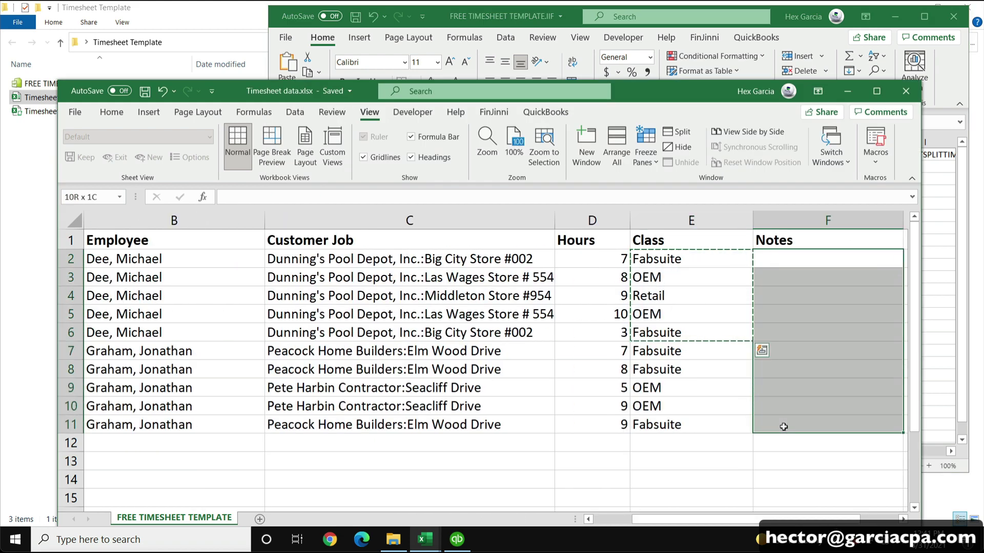
pyautogui.click(782, 423)
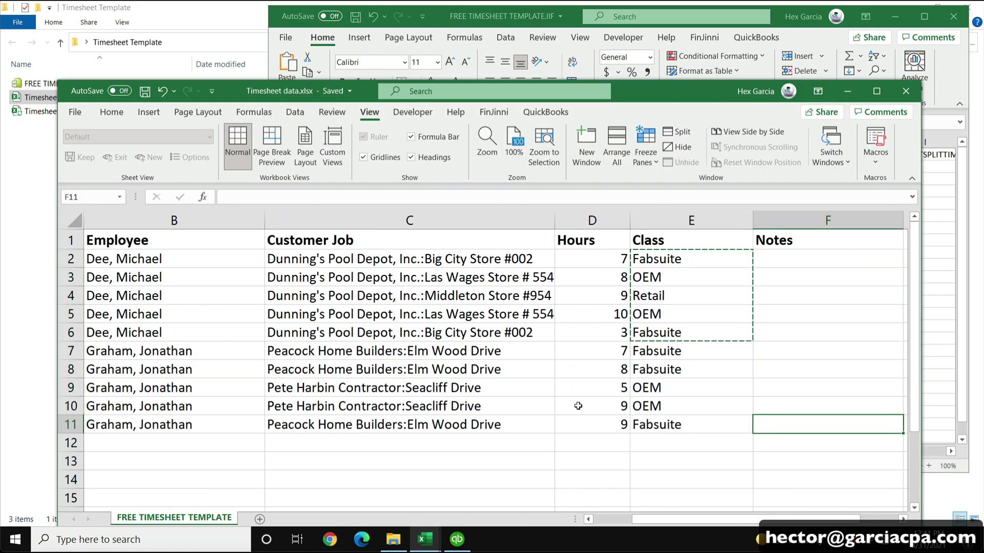
# Minimize the data workbook and check IIF columns E and F, ending on ITEM cell E4.
pyautogui.click(848, 91)
pyautogui.click(597, 294)
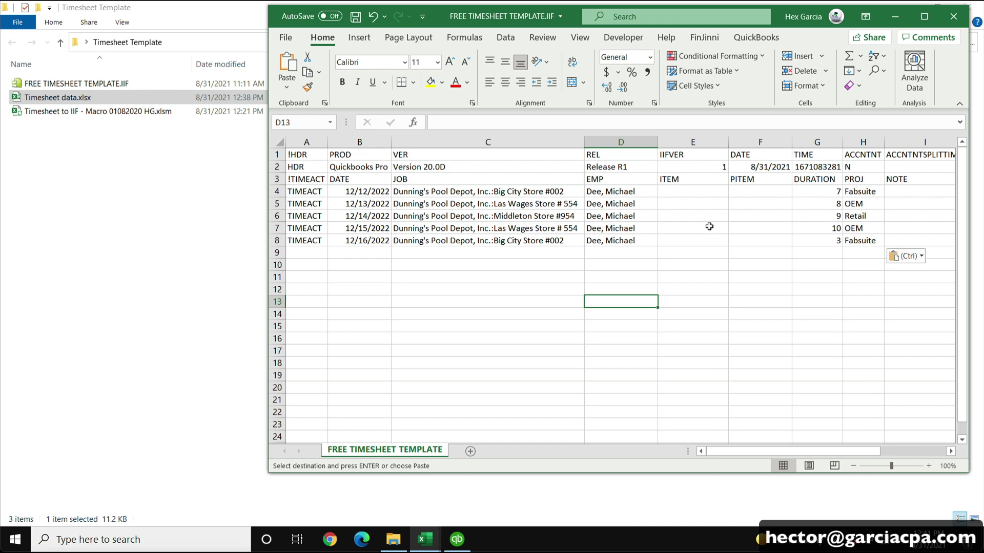
pyautogui.click(690, 141)
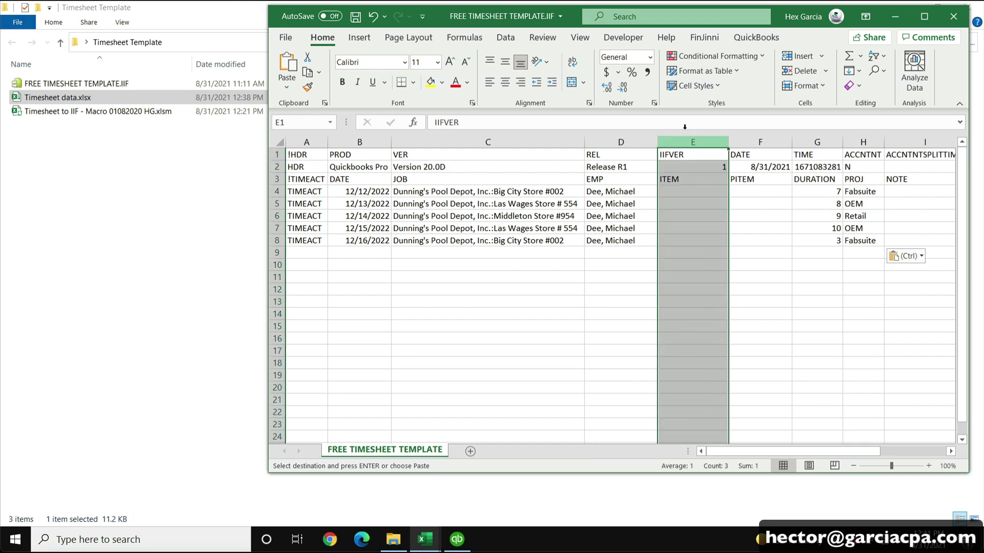
pyautogui.click(757, 125)
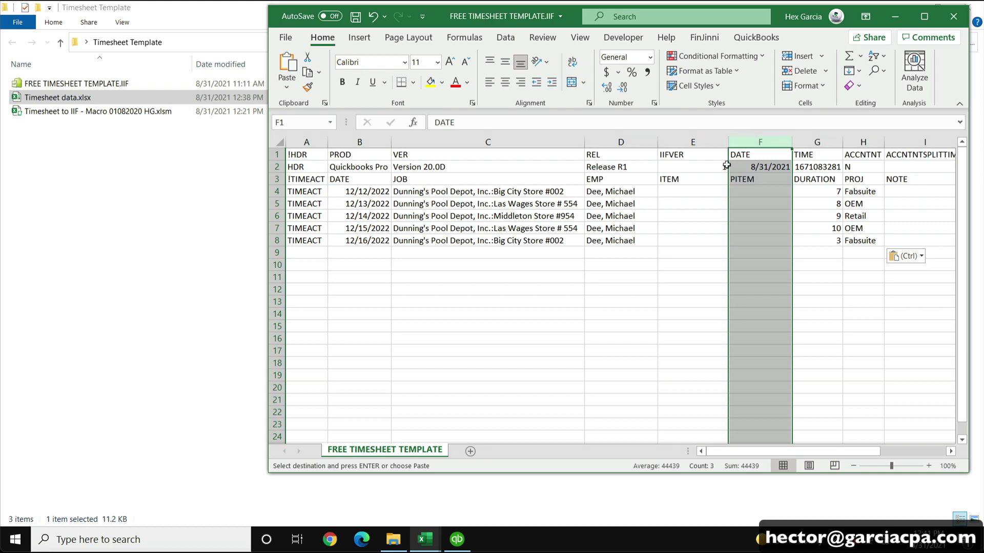
pyautogui.click(695, 190)
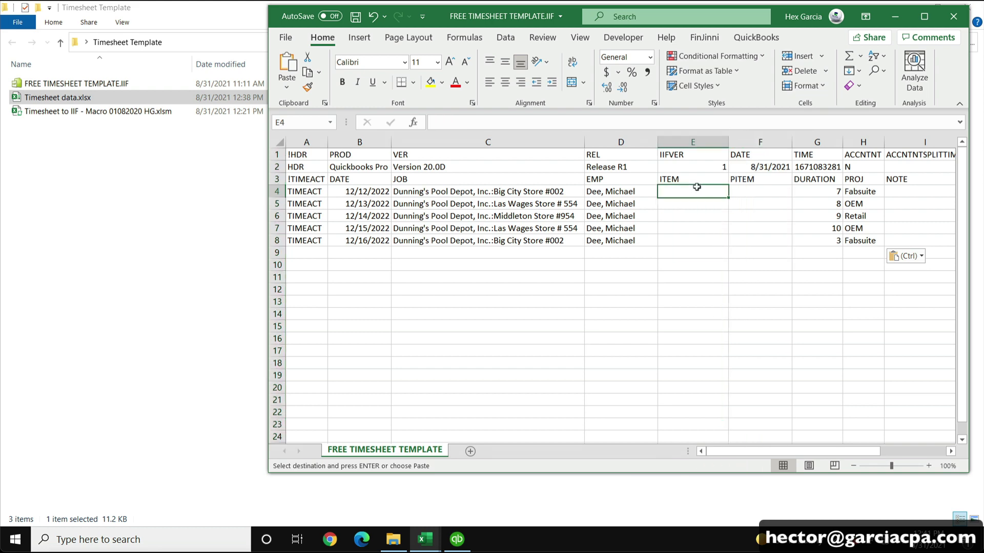
# Set timesheet line 1's payroll item to Installation Labor, accept the zero-rate warning, and copy it.
pyautogui.click(457, 539)
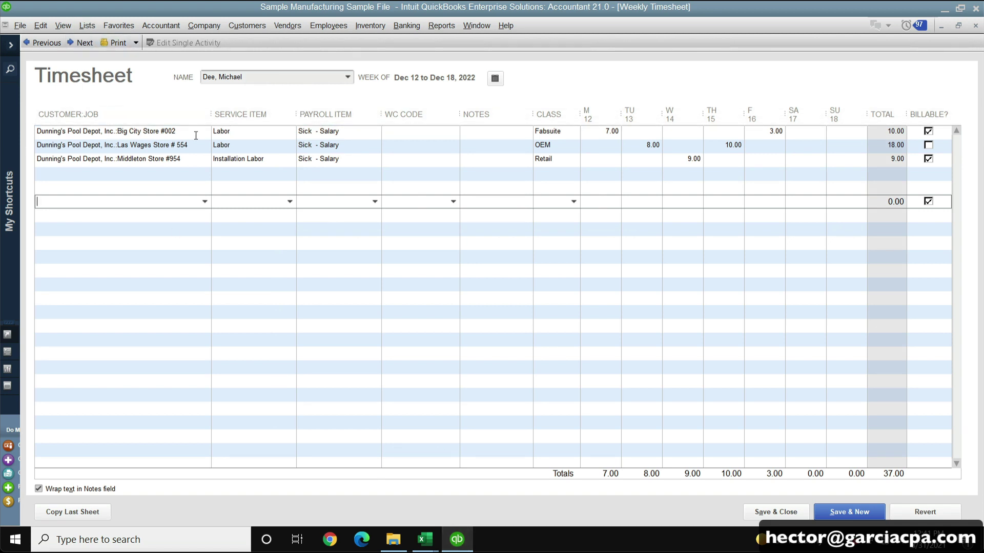
pyautogui.click(365, 134)
pyautogui.click(375, 133)
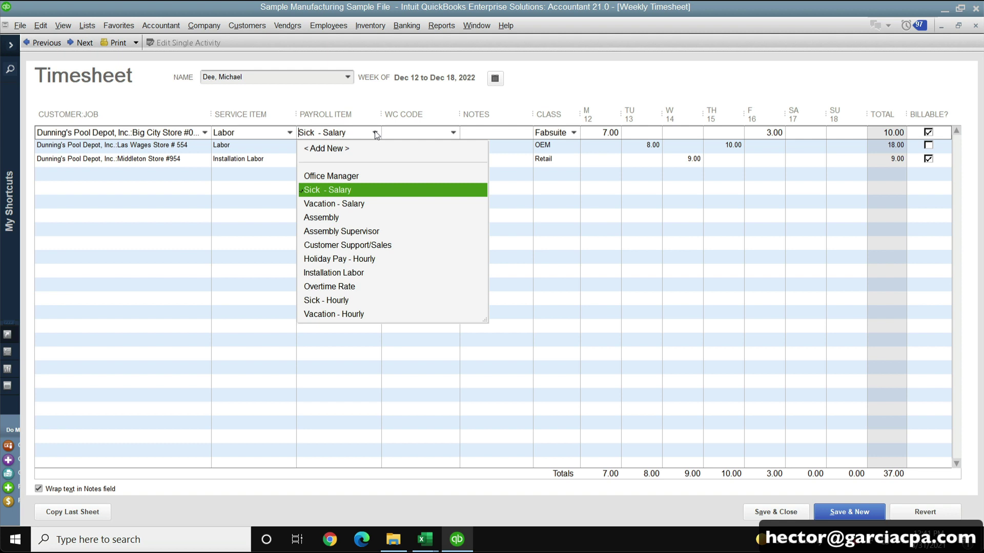
pyautogui.click(342, 272)
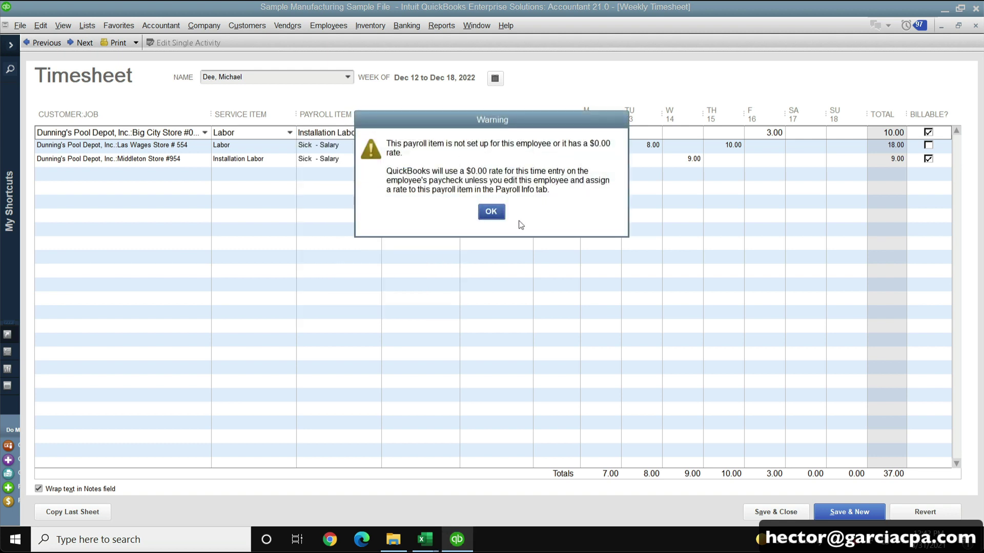
pyautogui.click(489, 211)
pyautogui.moveTo(362, 135); pyautogui.dragTo(297, 135)
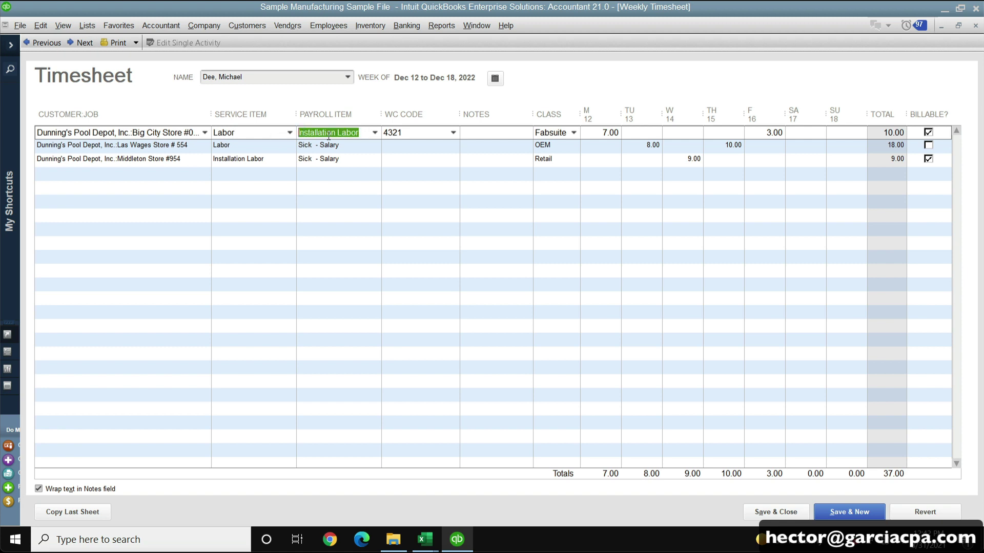
pyautogui.rightClick(329, 135)
pyautogui.click(349, 170)
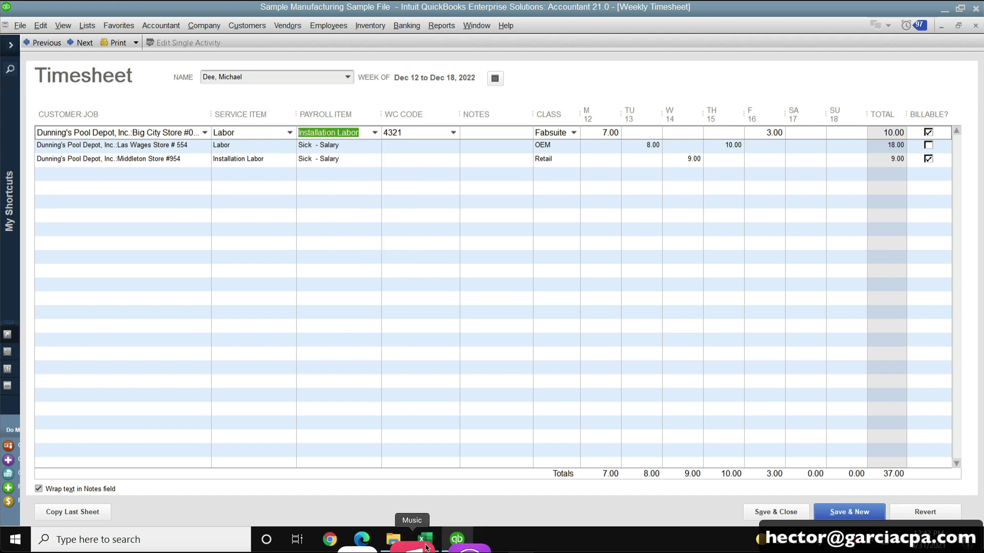
pyautogui.click(426, 540)
# Paste Installation Labor into F4, fill it down to F8, and widen column F.
pyautogui.click(485, 483)
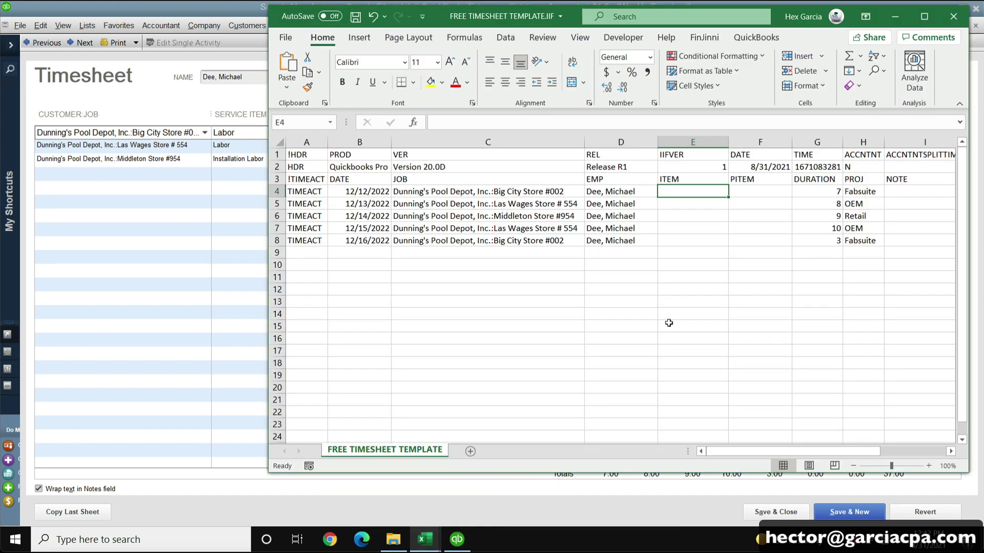
pyautogui.click(677, 187)
pyautogui.click(748, 189)
pyautogui.hotkey('ctrl', 'v')
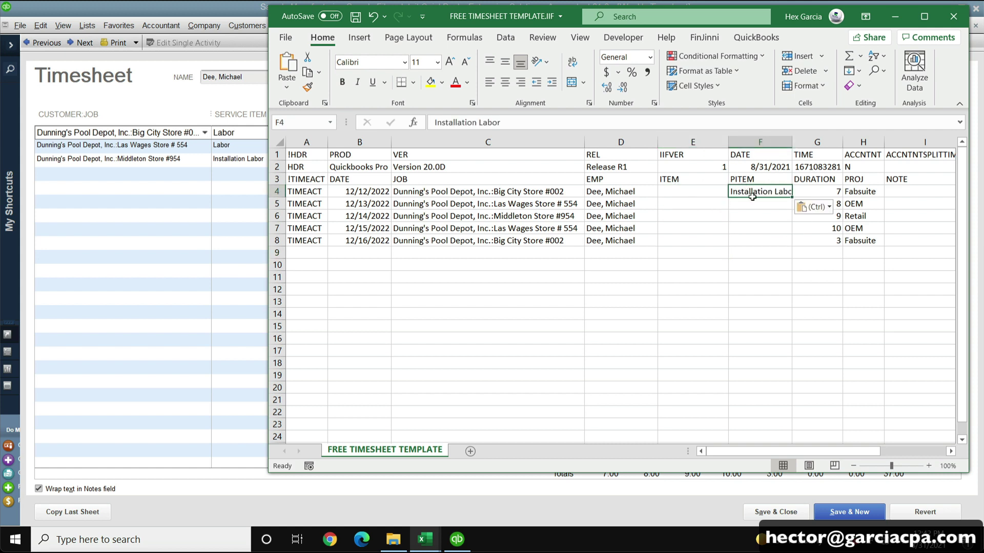
pyautogui.press('Down')
pyautogui.press('Down')
pyautogui.press('Down')
pyautogui.click(769, 191)
pyautogui.moveTo(789, 196); pyautogui.dragTo(792, 245)
pyautogui.moveTo(792, 142); pyautogui.dragTo(802, 139)
pyautogui.click(758, 249)
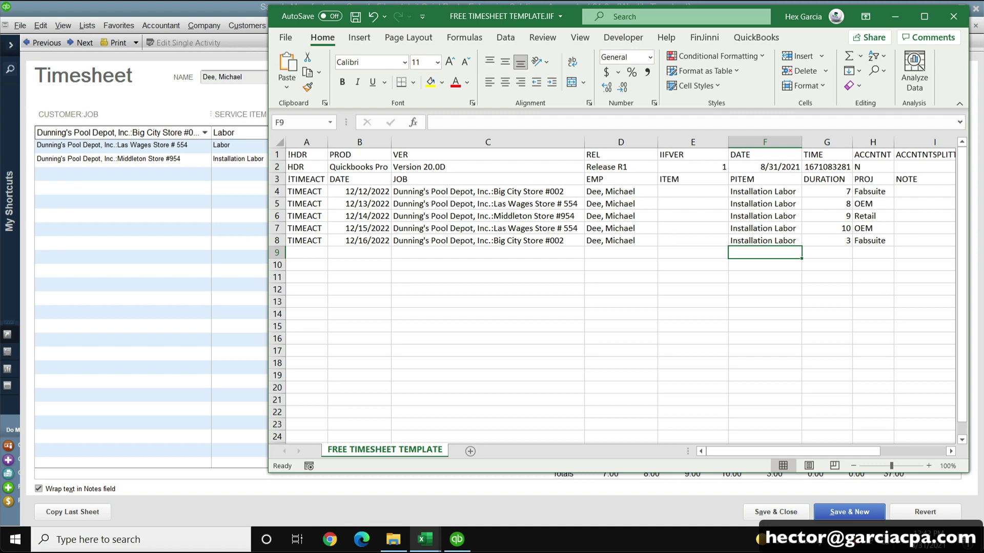
# Copy the Labor service item from the second QuickBooks timesheet line.
pyautogui.click(219, 202)
pyautogui.click(232, 145)
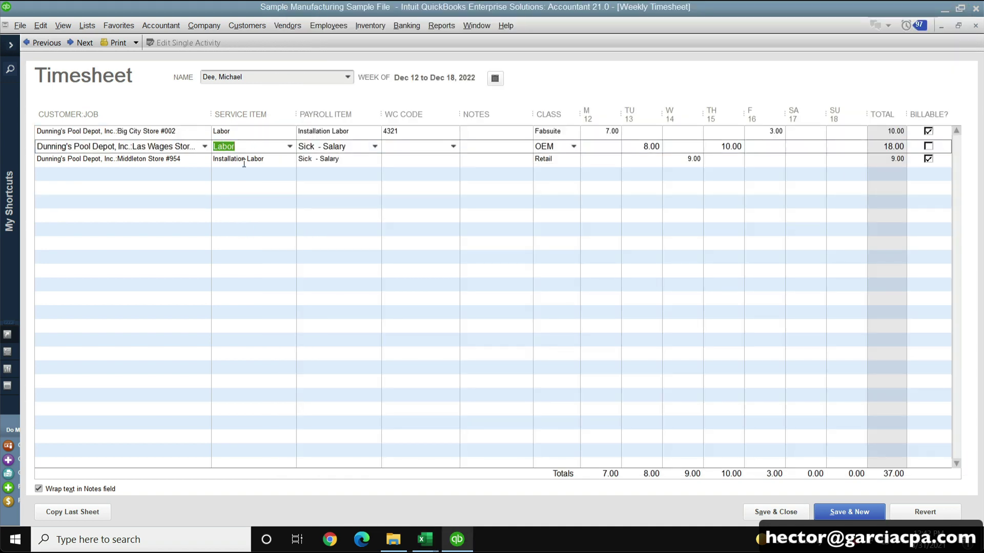
pyautogui.rightClick(224, 147)
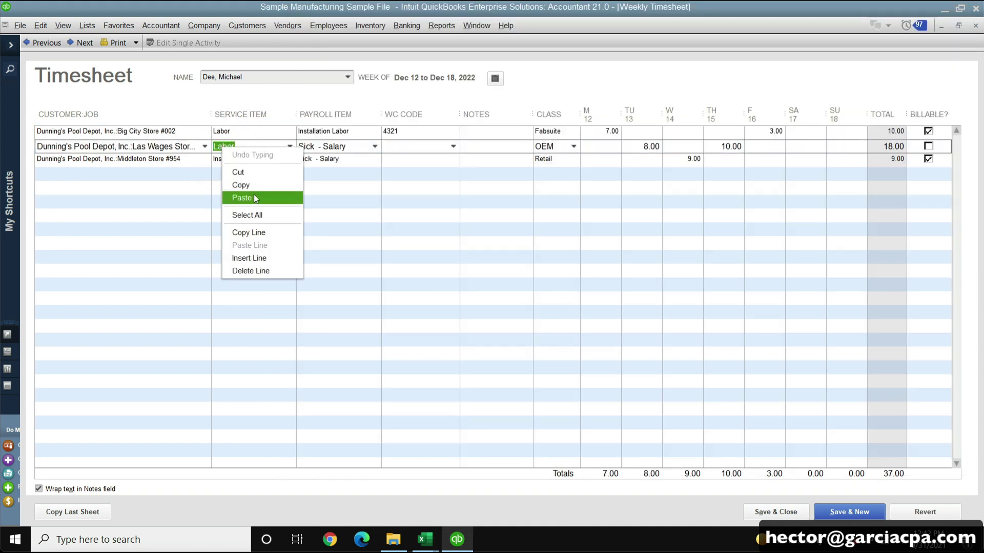
pyautogui.click(254, 186)
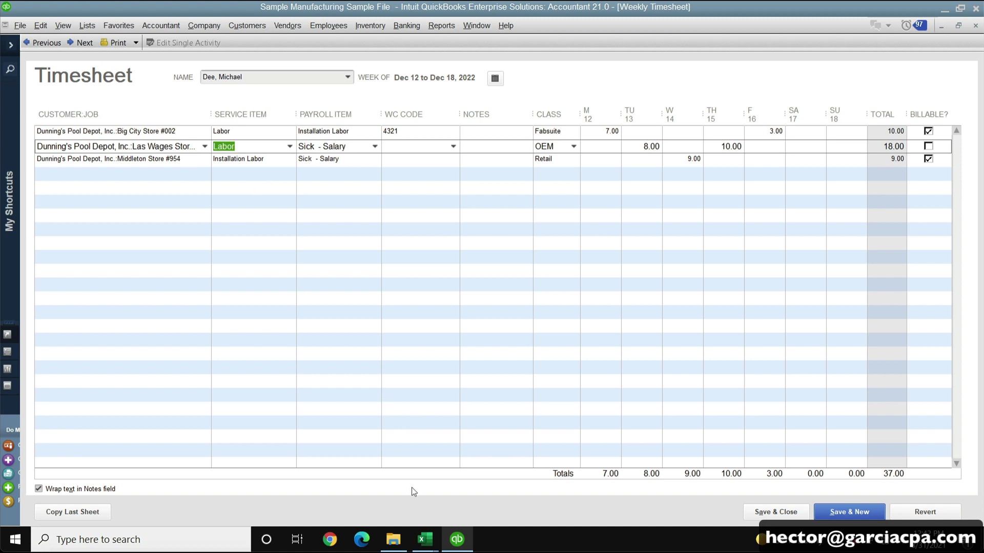
pyautogui.click(424, 539)
# Fill the ITEM cells E4:E8 with Labor.
pyautogui.click(490, 472)
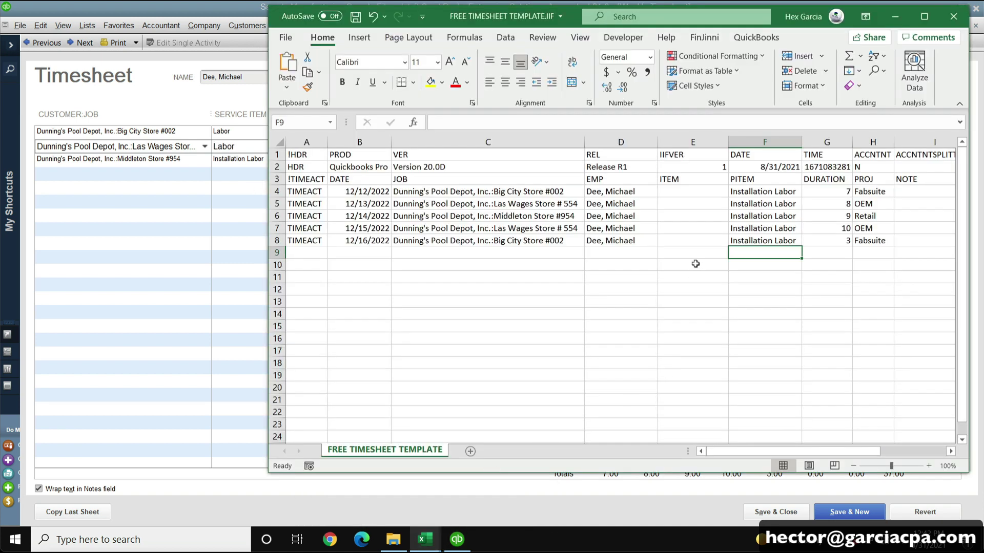
pyautogui.click(671, 187)
pyautogui.hotkey('ctrl', 'v')
pyautogui.press('Down')
pyautogui.press('Down')
pyautogui.press('Down')
pyautogui.press('Down')
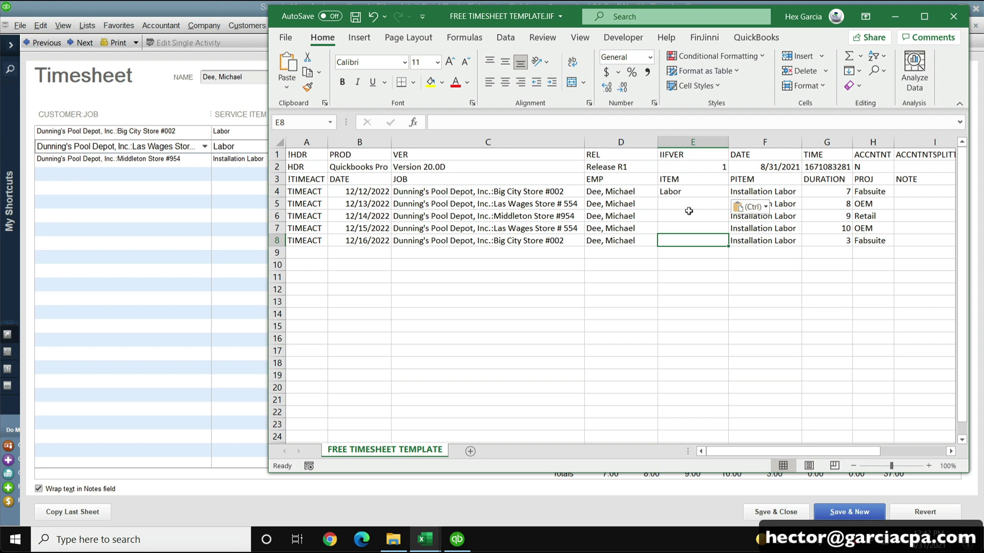
pyautogui.click(675, 187)
pyautogui.moveTo(728, 198); pyautogui.dragTo(718, 236)
pyautogui.click(656, 276)
# Number the NOTE cells I4:I8 from 1 to 5.
pyautogui.hscroll(3, 657, 275)
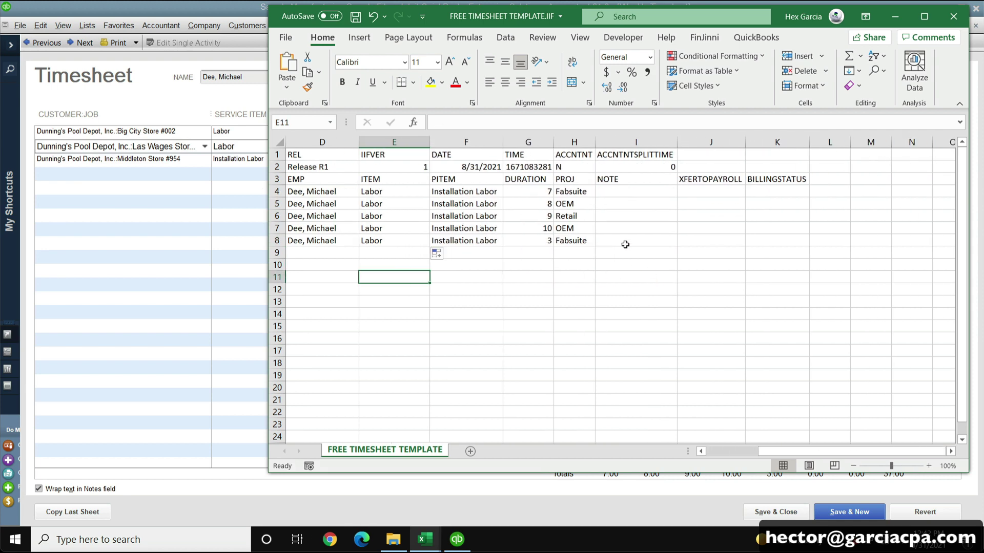
pyautogui.click(625, 191)
pyautogui.write('1')
pyautogui.press('Return')
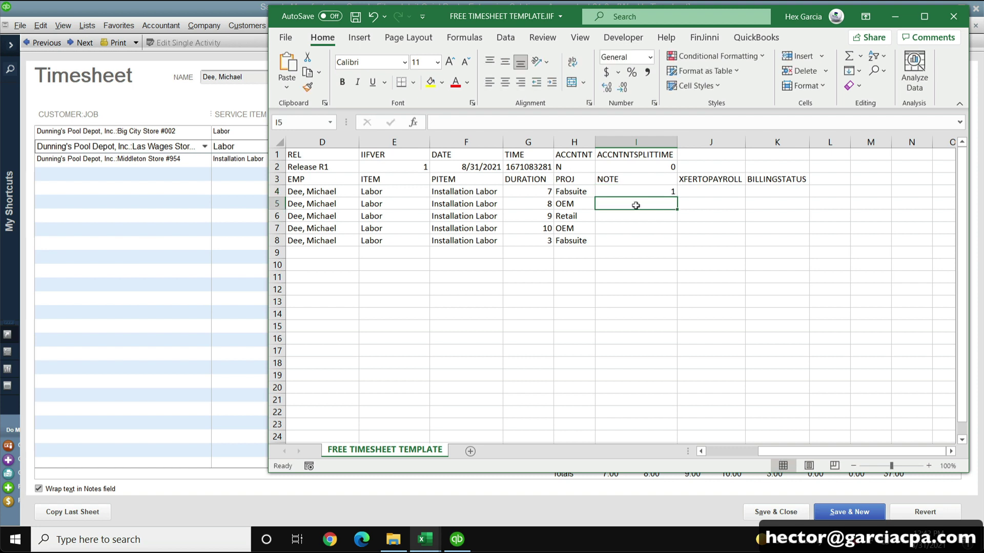
pyautogui.press('Down')
pyautogui.click(635, 201)
pyautogui.write('2')
pyautogui.press('Return')
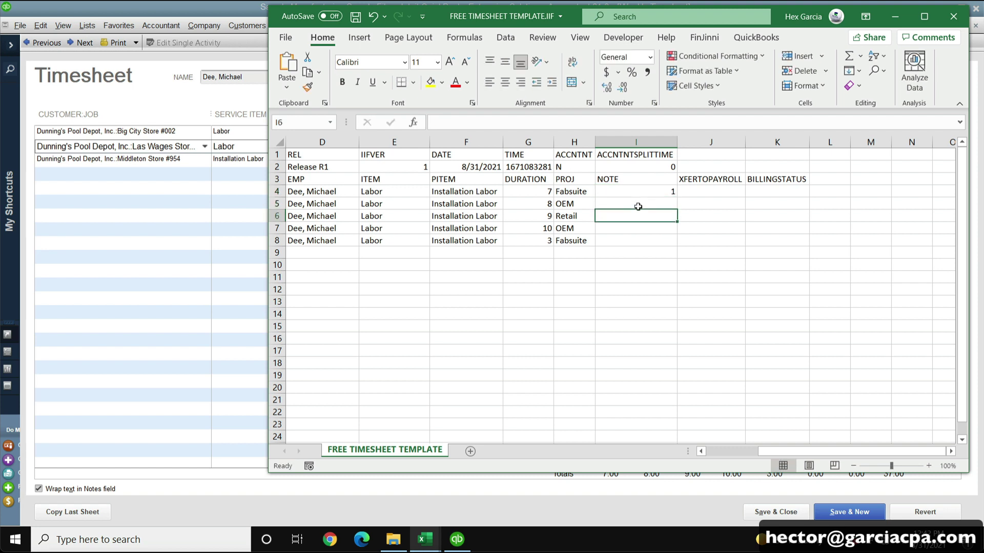
pyautogui.write('3')
pyautogui.press('Return')
pyautogui.write('4')
pyautogui.press('Return')
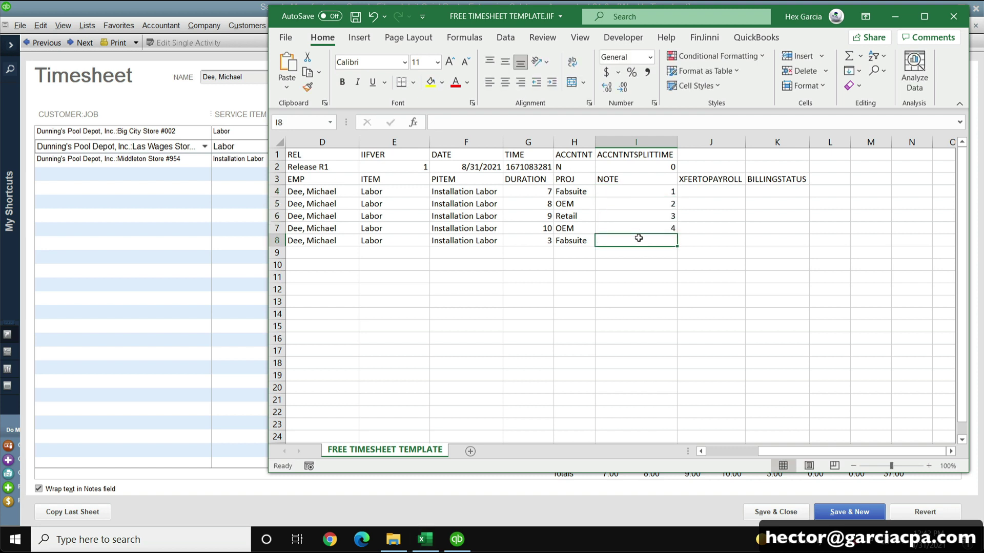
pyautogui.write('5')
pyautogui.click(642, 310)
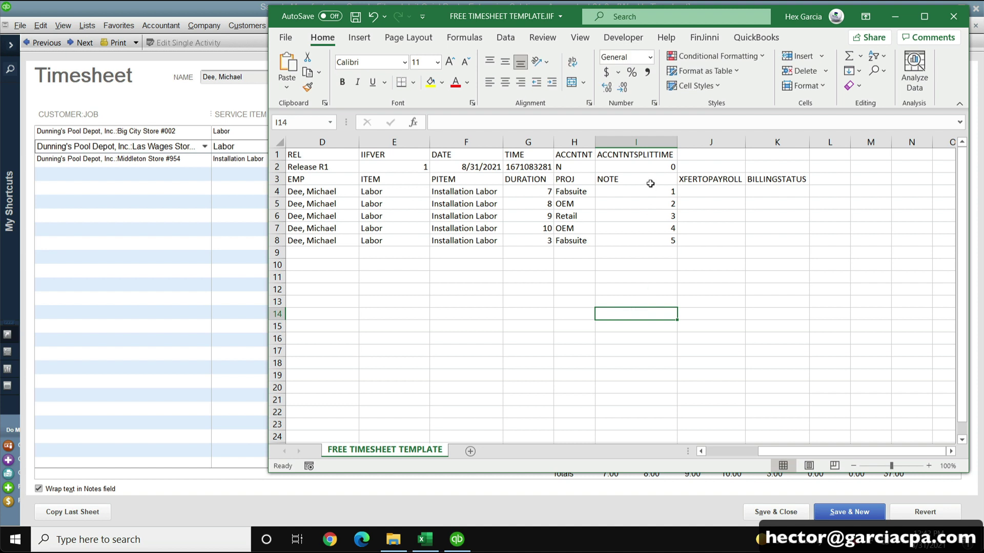
pyautogui.moveTo(650, 185); pyautogui.dragTo(644, 237)
pyautogui.click(657, 236)
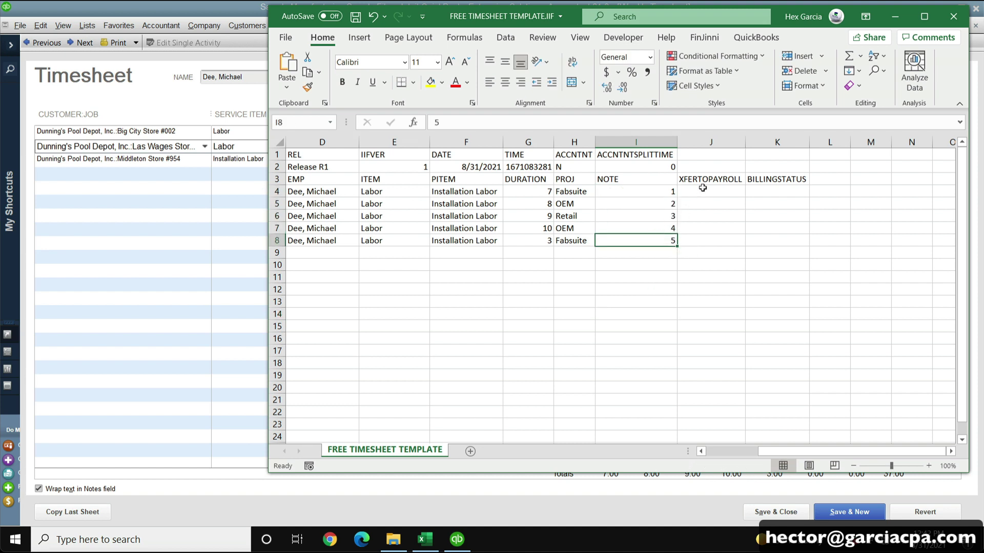
# Set BILLINGSTATUS to 1 in K4 and K5 and save the IIF template.
pyautogui.moveTo(702, 188); pyautogui.dragTo(703, 237)
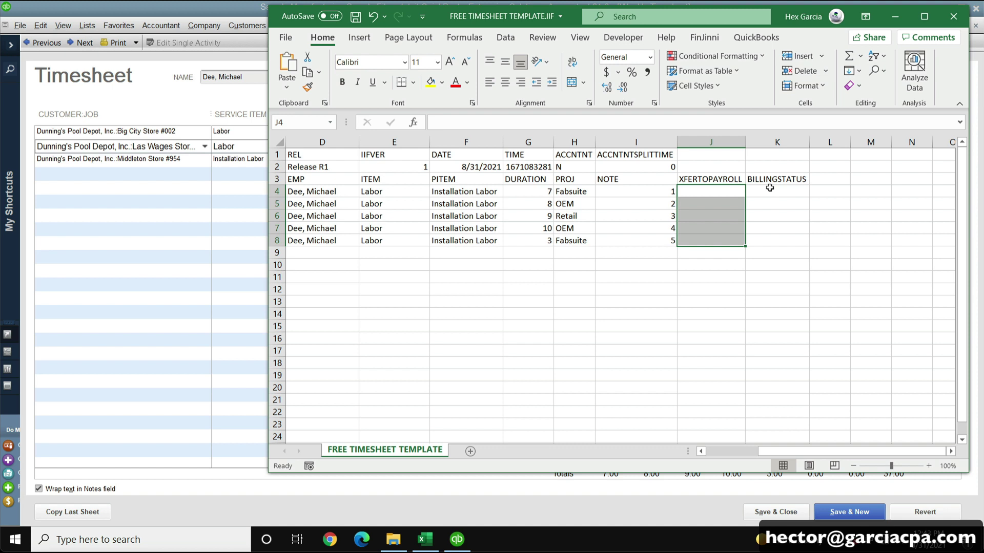
pyautogui.moveTo(770, 188); pyautogui.dragTo(765, 233)
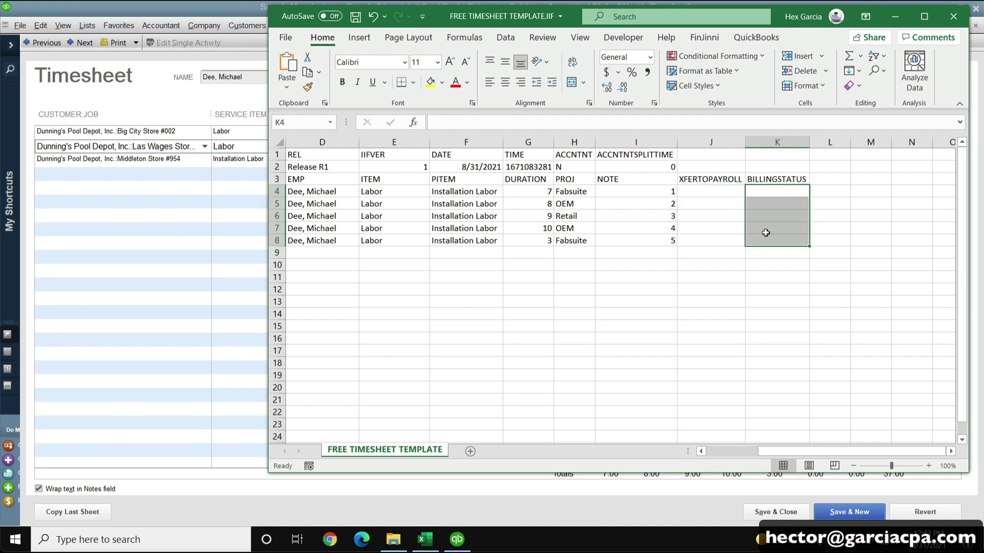
pyautogui.click(776, 189)
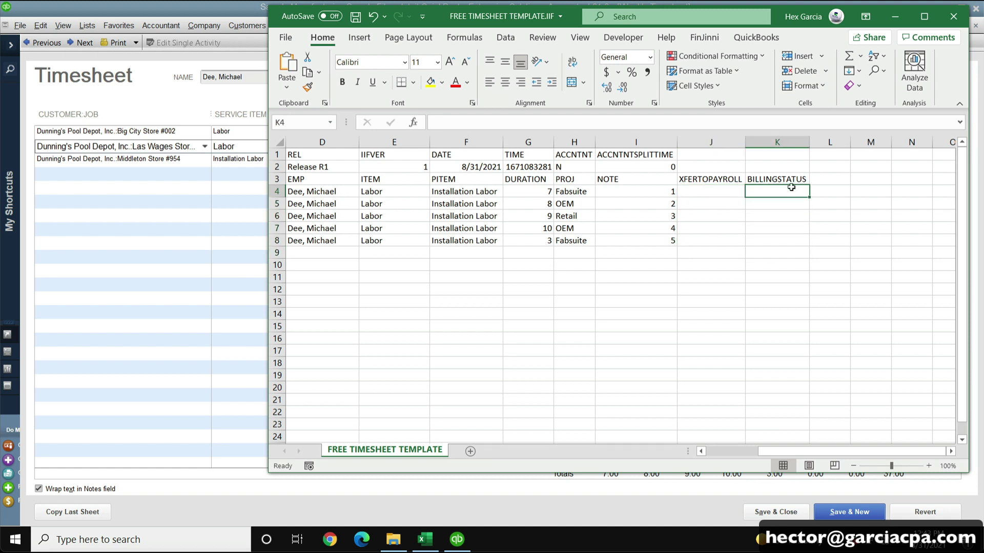
pyautogui.write('1')
pyautogui.press('Return')
pyautogui.write('1')
pyautogui.click(758, 264)
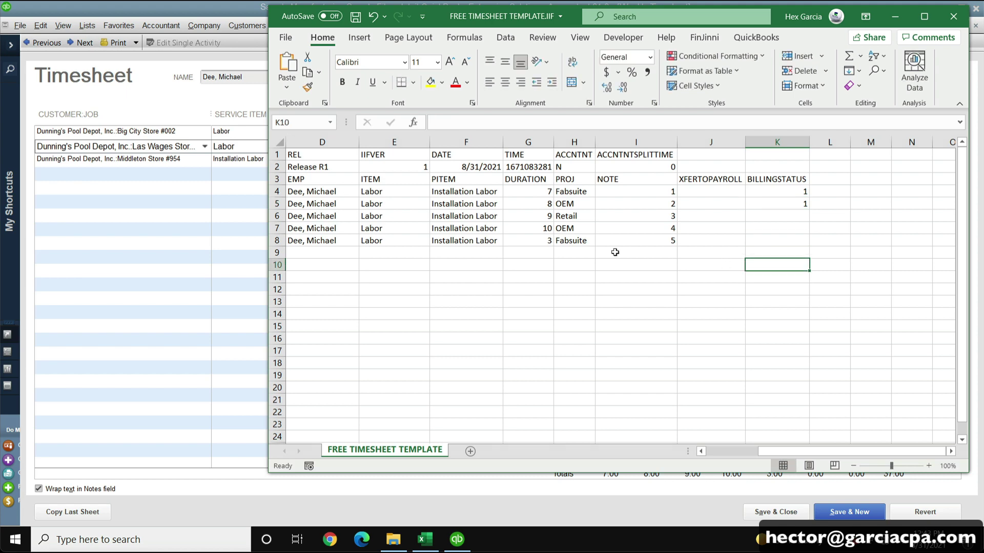
pyautogui.hscroll(-3, 615, 252)
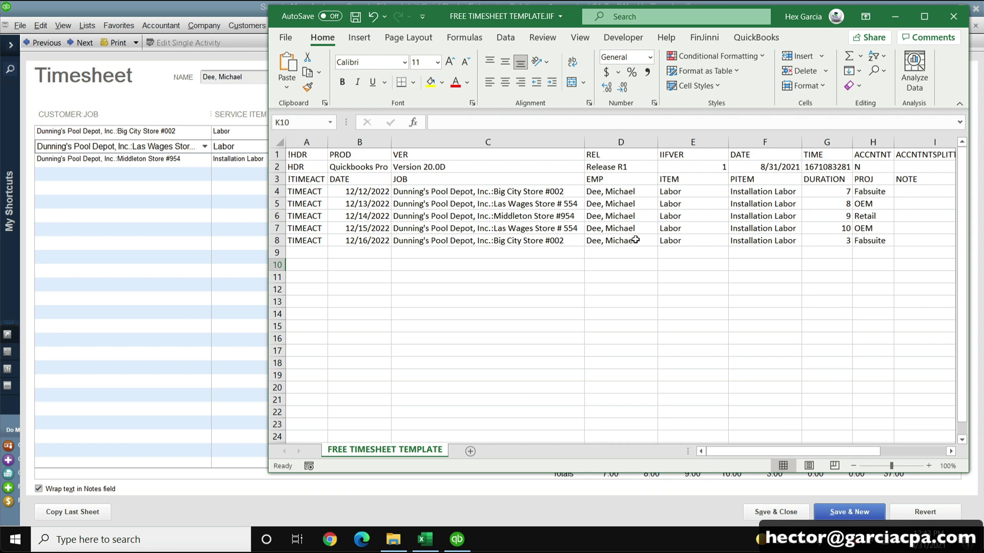
pyautogui.click(355, 17)
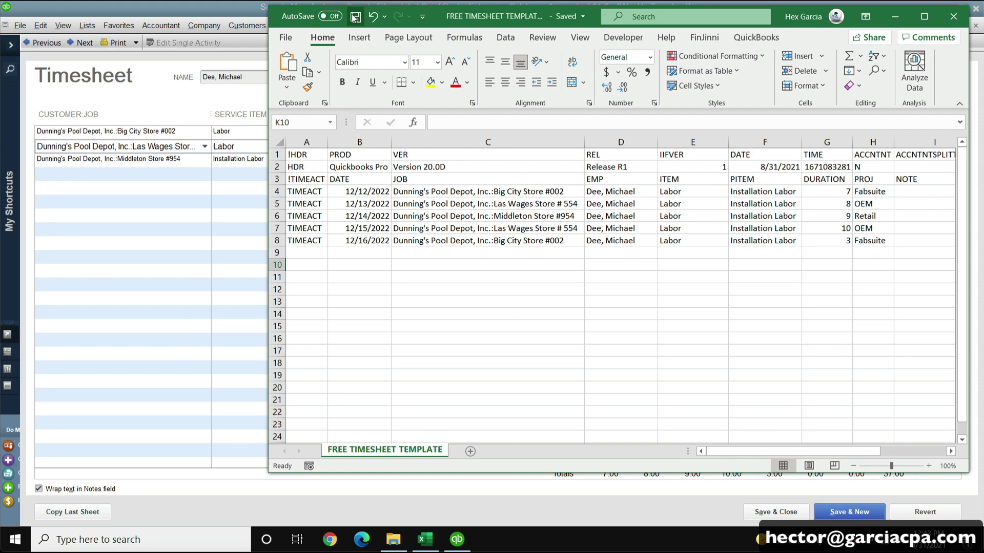
pyautogui.click(139, 102)
# Delete every row of the weekly timesheet, confirm both warnings, and close it.
pyautogui.click(40, 25)
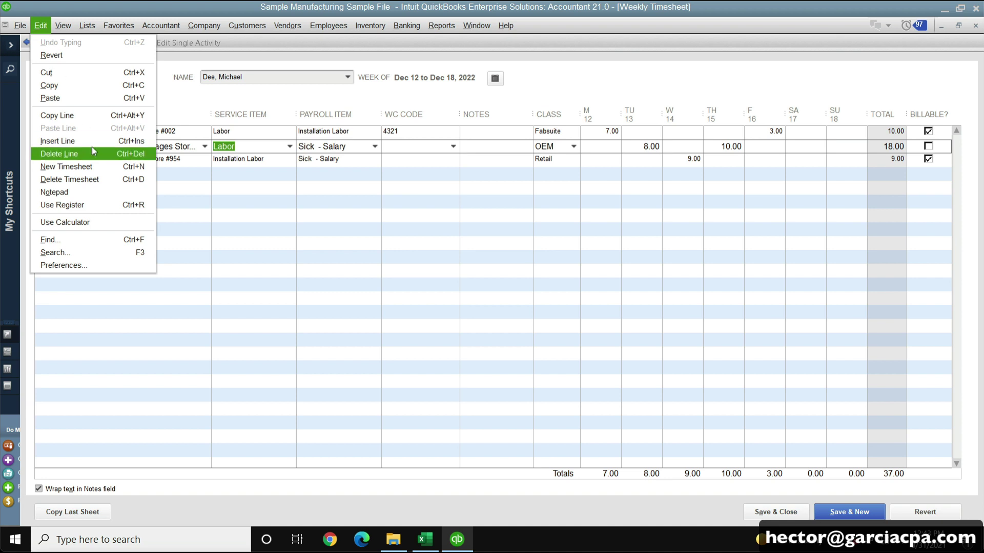
pyautogui.click(90, 179)
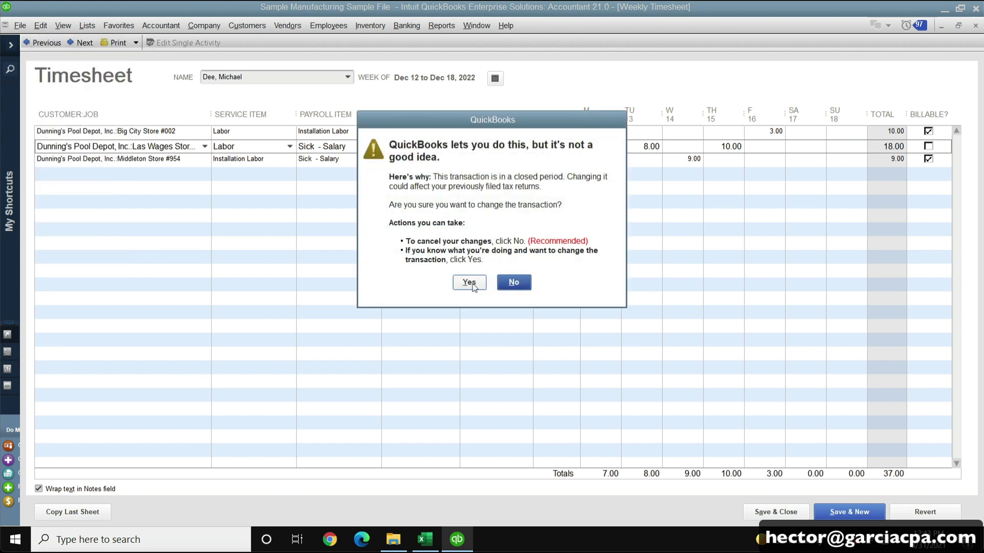
pyautogui.click(470, 283)
pyautogui.click(464, 176)
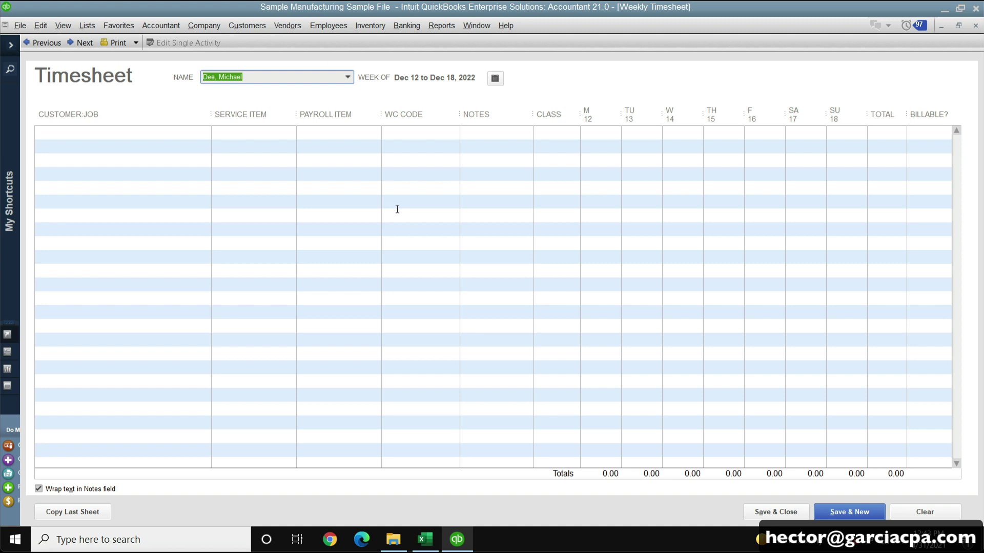
pyautogui.press('Escape')
# Open the Time by Job Summary report and bring up its date range choices.
pyautogui.click(441, 26)
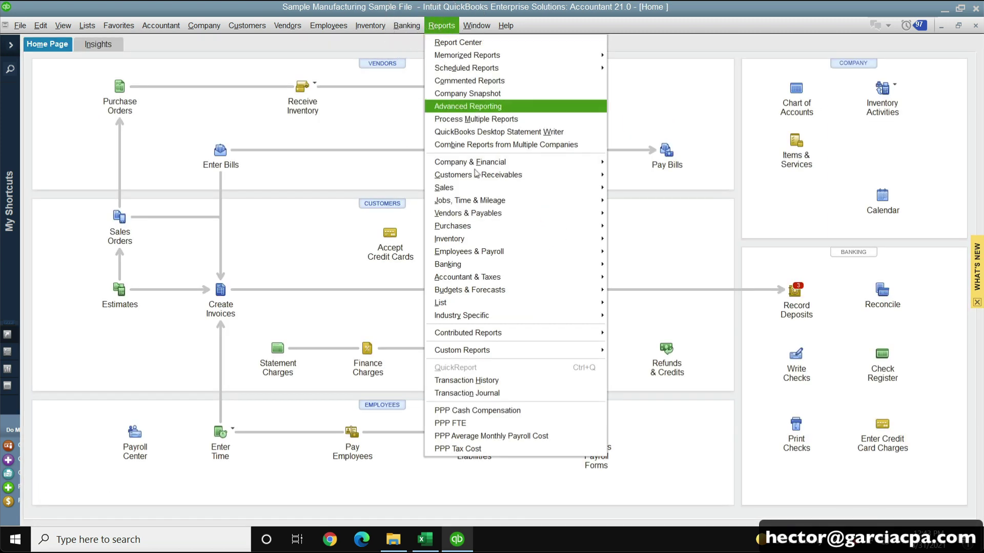
pyautogui.moveTo(533, 201)
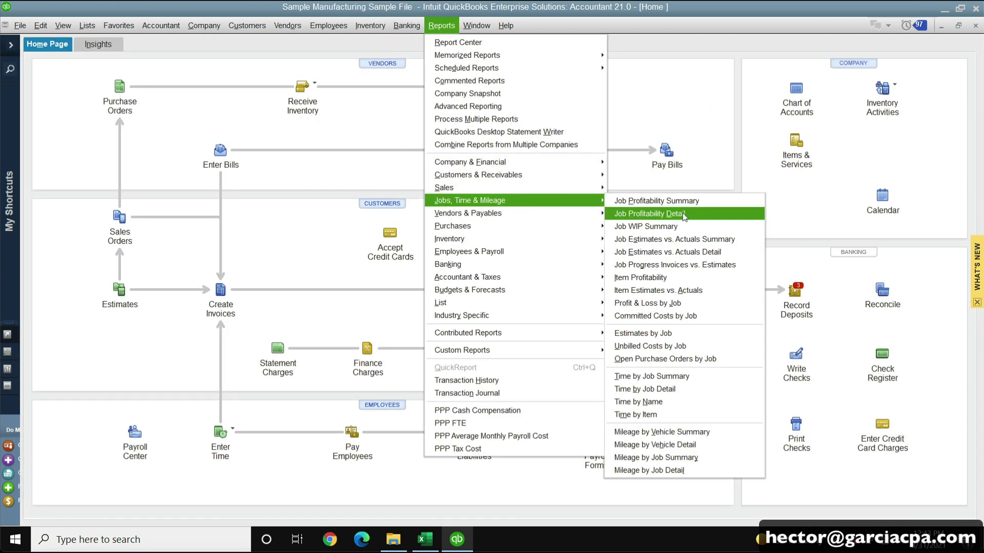
pyautogui.click(652, 377)
pyautogui.click(95, 64)
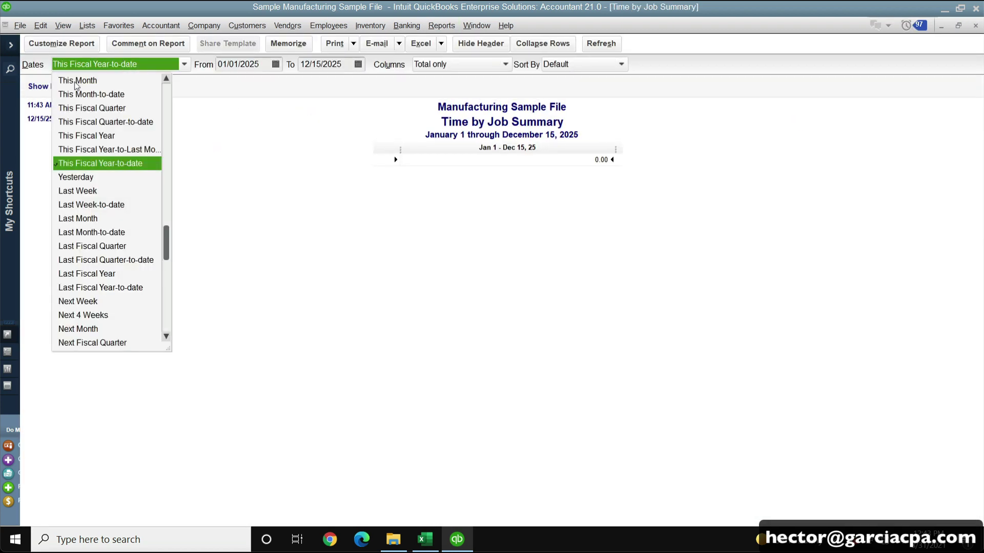
pyautogui.scroll(2, 123, 91)
# Show all dates, drill into the 38.00 total, and delete the 12/19/2022 time entry.
pyautogui.click(103, 81)
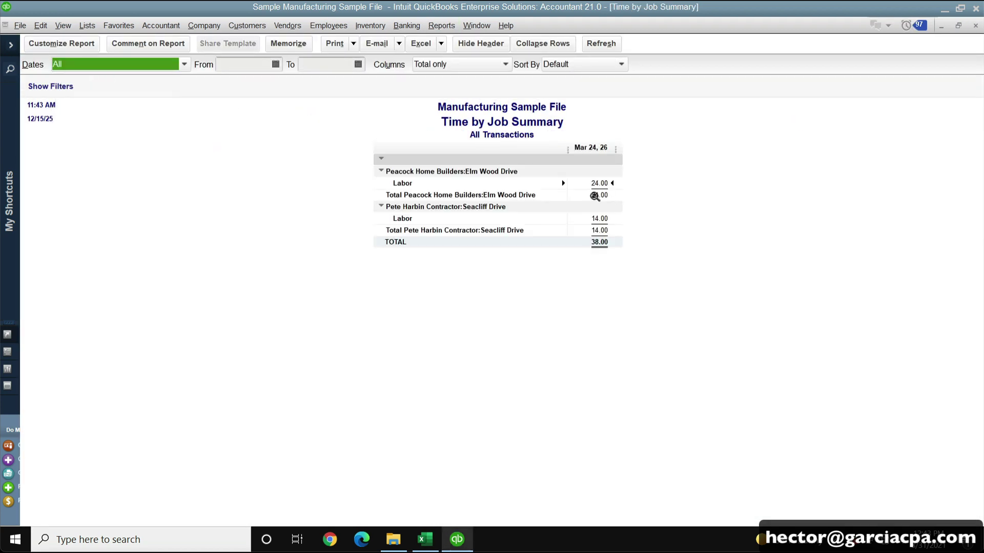
pyautogui.doubleClick(594, 240)
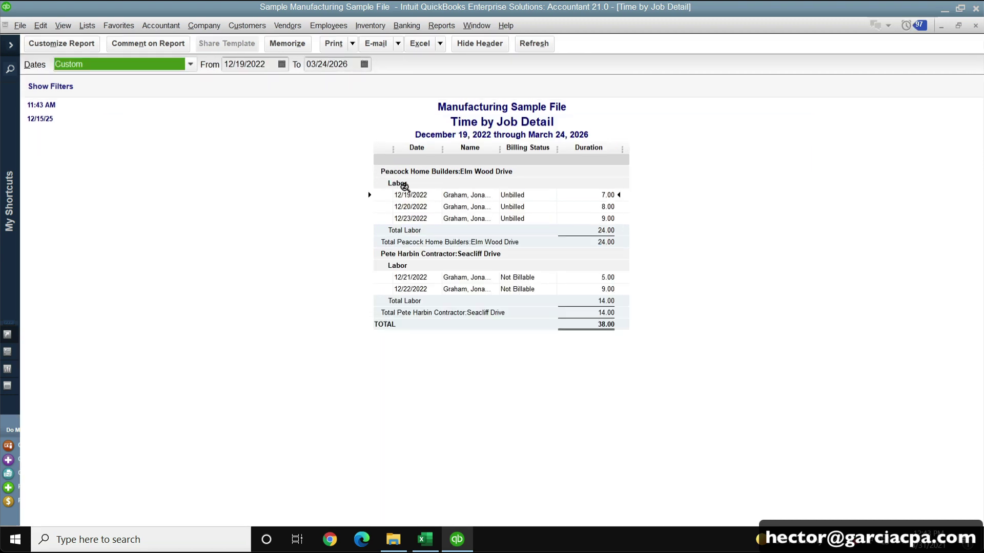
pyautogui.doubleClick(407, 191)
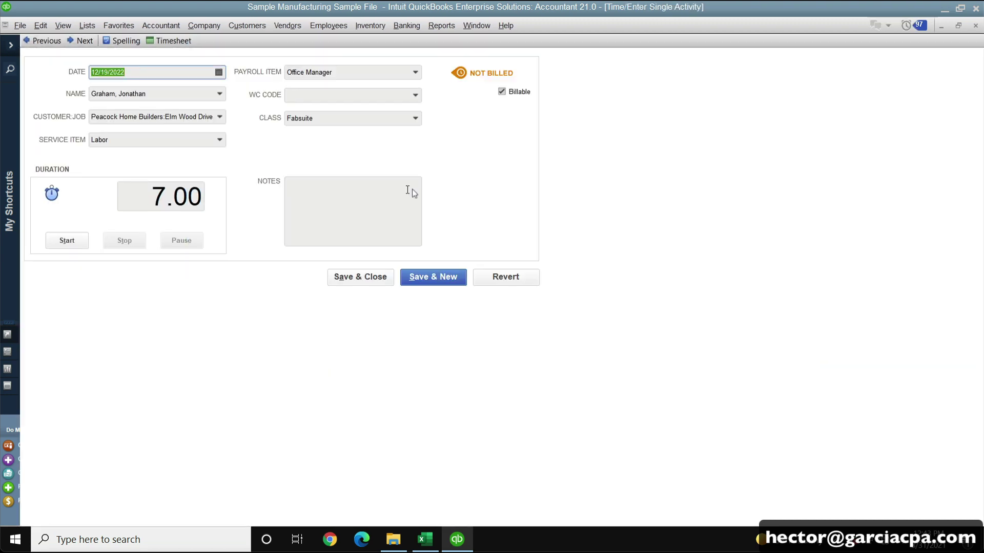
pyautogui.hotkey('ctrl', 'd')
pyautogui.click(469, 282)
pyautogui.click(466, 165)
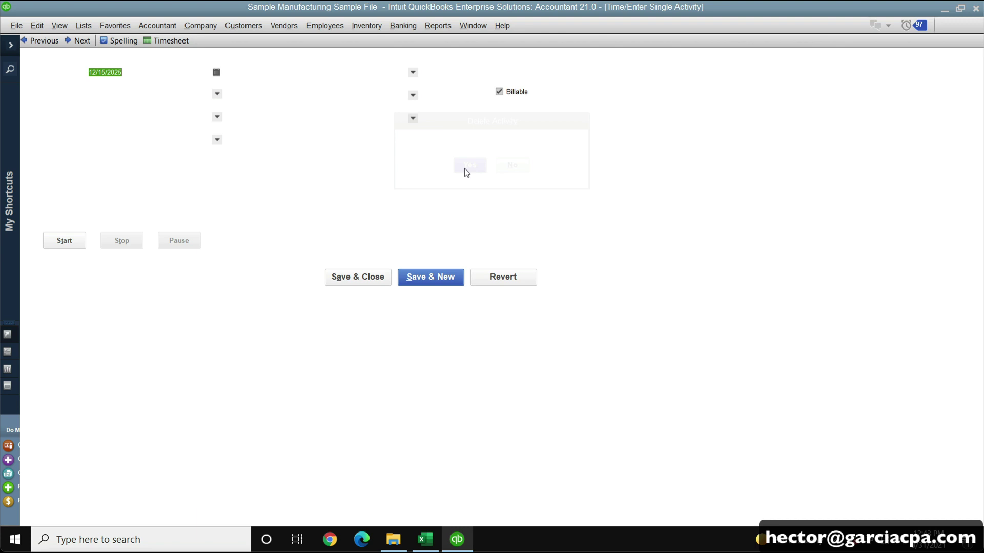
# Delete the 12/20/2022 and 12/23/2022 time entries.
pyautogui.doubleClick(454, 193)
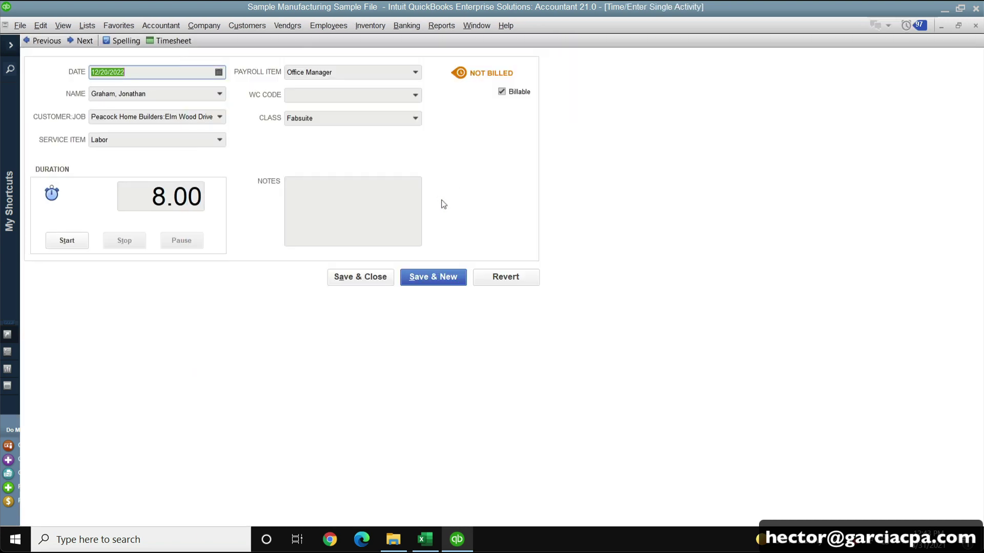
pyautogui.hotkey('ctrl', 'd')
pyautogui.click(469, 281)
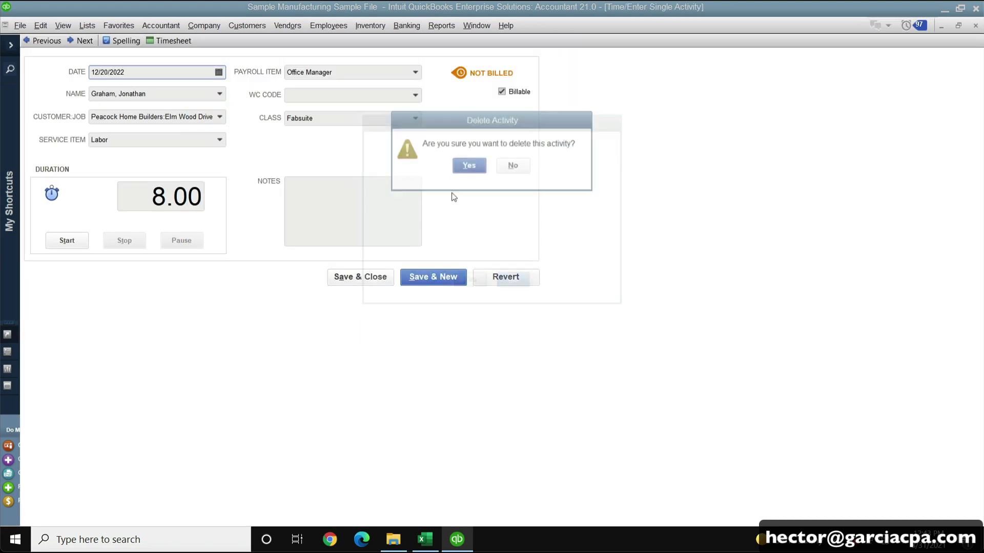
pyautogui.click(469, 163)
pyautogui.doubleClick(456, 193)
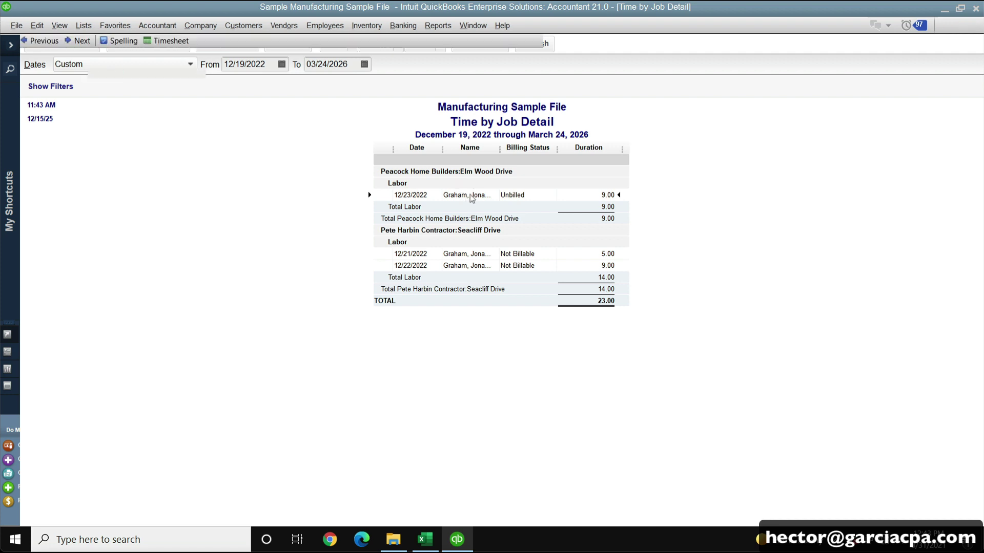
pyautogui.hotkey('ctrl', 'd')
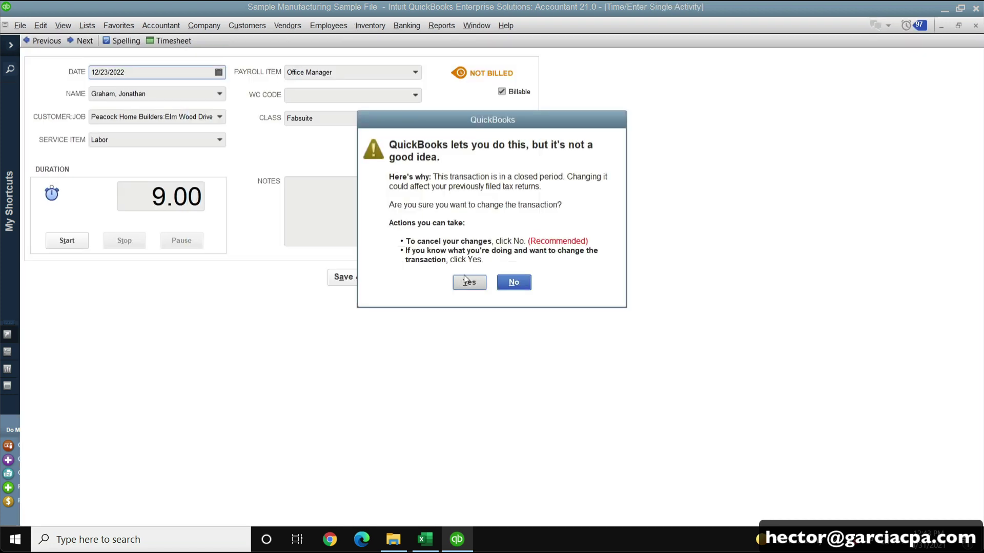
pyautogui.click(469, 281)
pyautogui.click(478, 165)
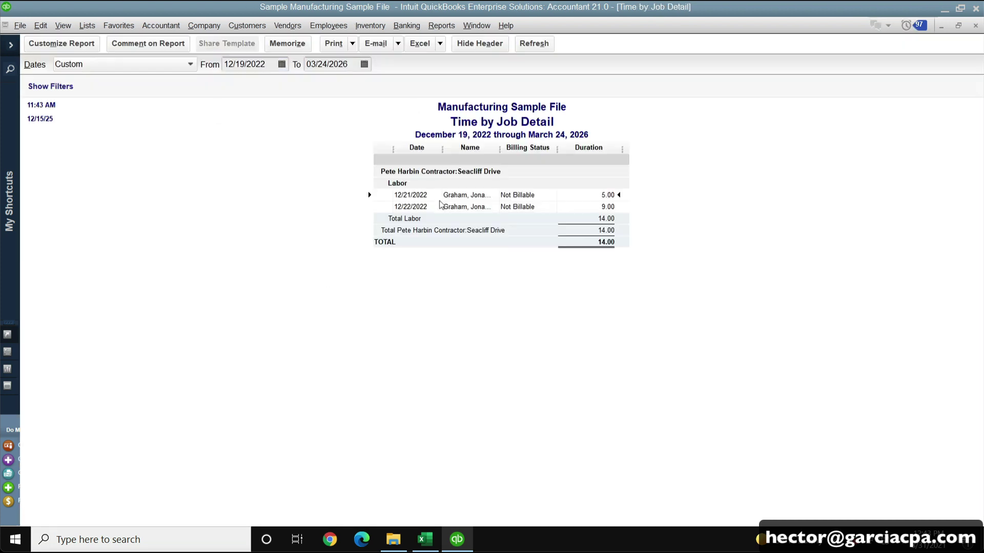
# Delete the 12/21/2022 and 12/22/2022 entries, then close both time reports.
pyautogui.doubleClick(466, 197)
pyautogui.hotkey('ctrl', 'd')
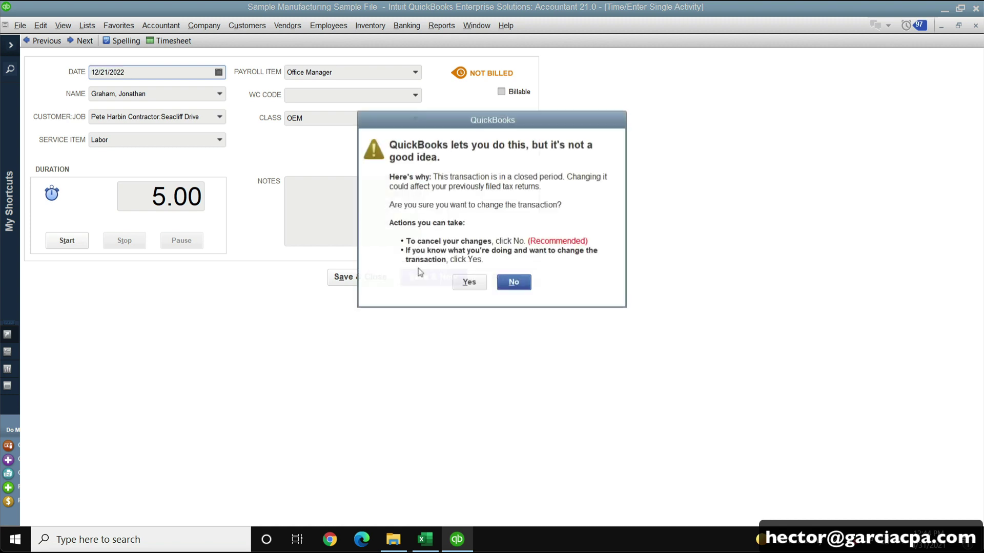
pyautogui.click(466, 281)
pyautogui.click(453, 167)
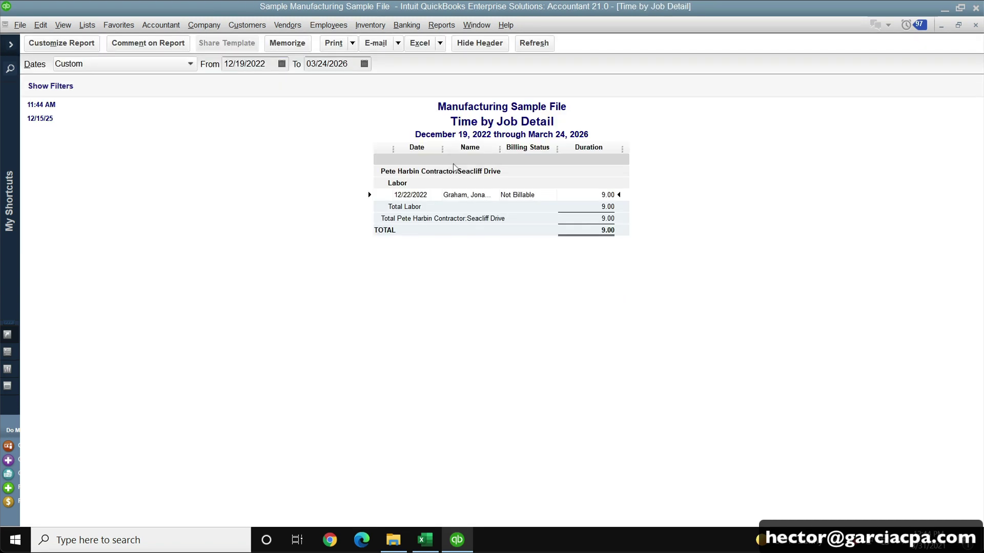
pyautogui.doubleClick(452, 197)
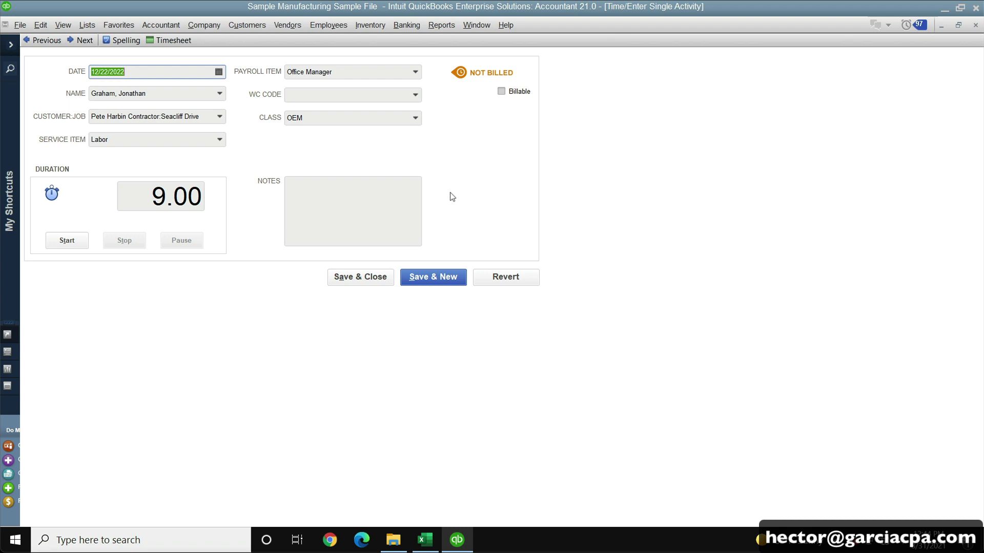
pyautogui.hotkey('ctrl', 'd')
pyautogui.click(466, 281)
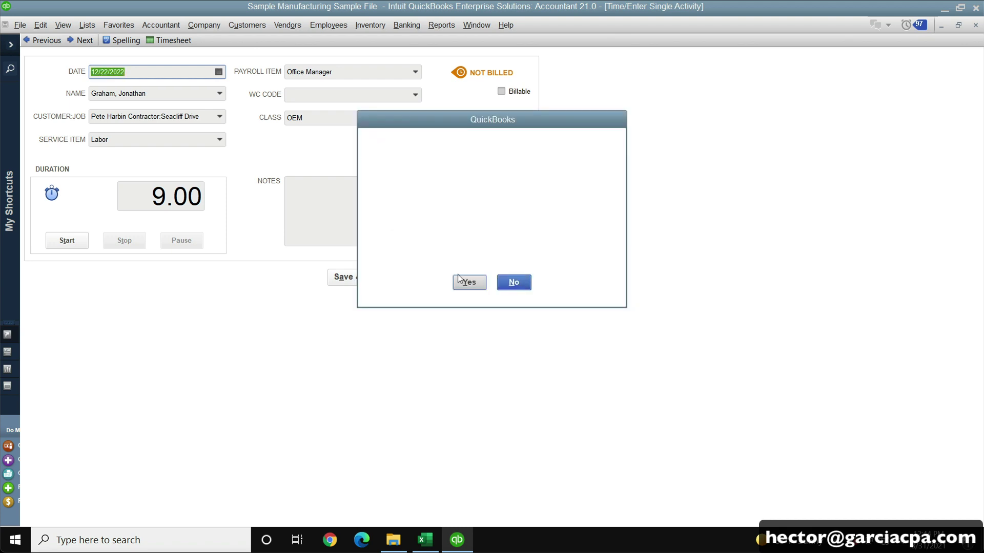
pyautogui.click(474, 165)
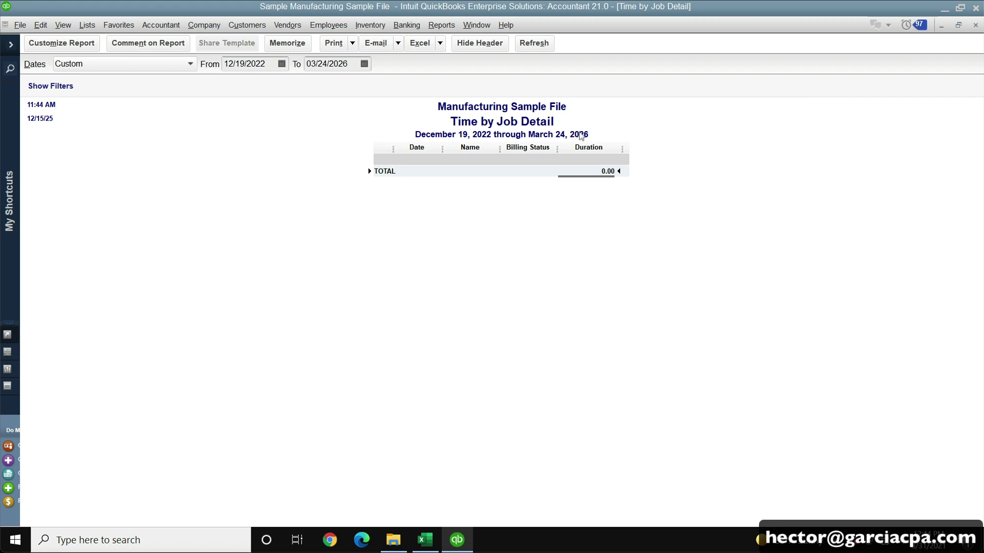
pyautogui.click(976, 25)
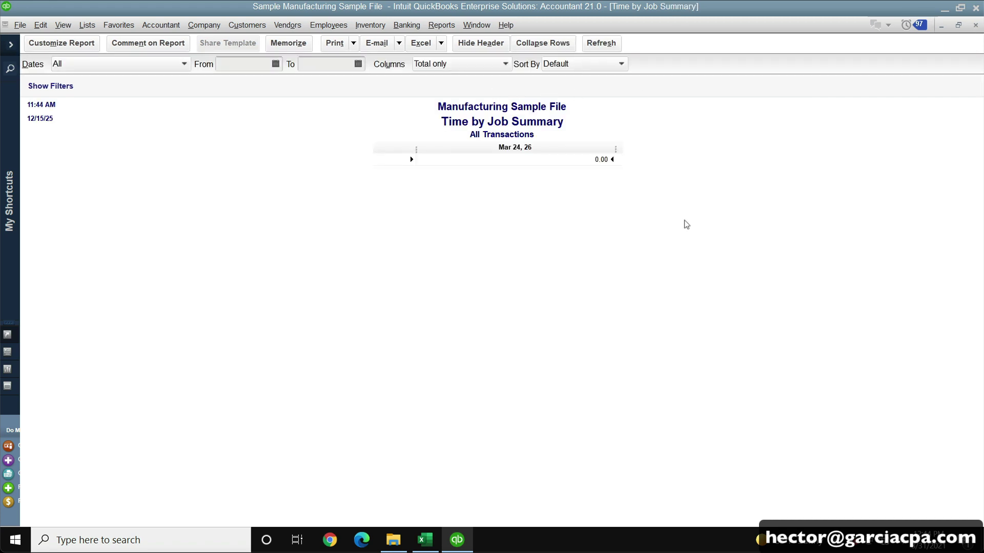
pyautogui.press('Escape')
# Import FREE TIMESHEET TEMPLATE.IIF using 'Import it for me' and acknowledge the success message.
pyautogui.click(21, 25)
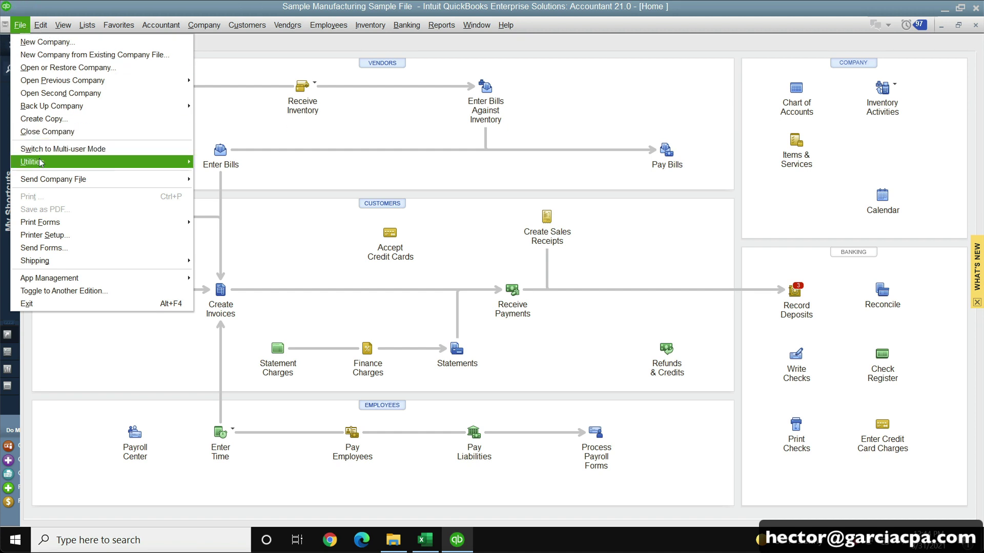
pyautogui.moveTo(40, 162)
pyautogui.moveTo(220, 162)
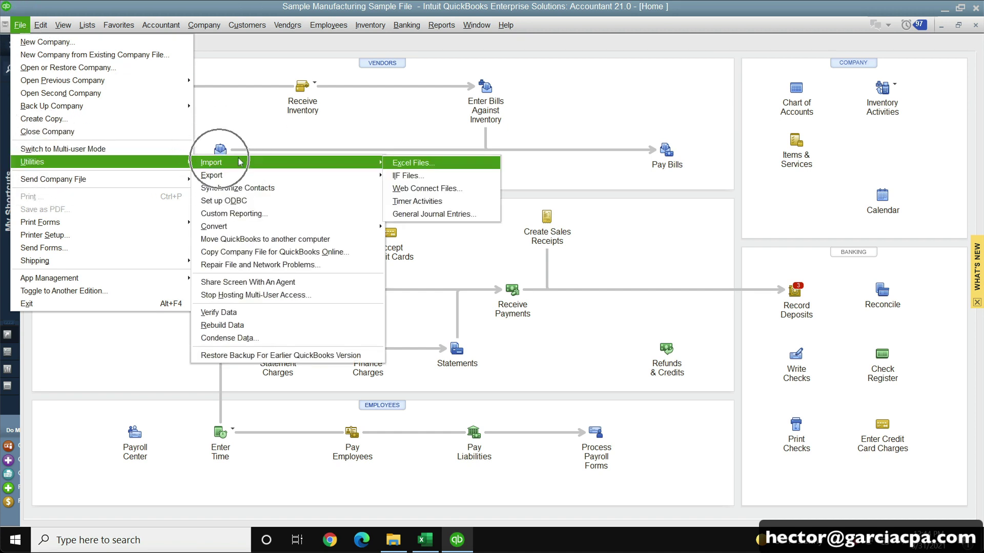
pyautogui.click(412, 175)
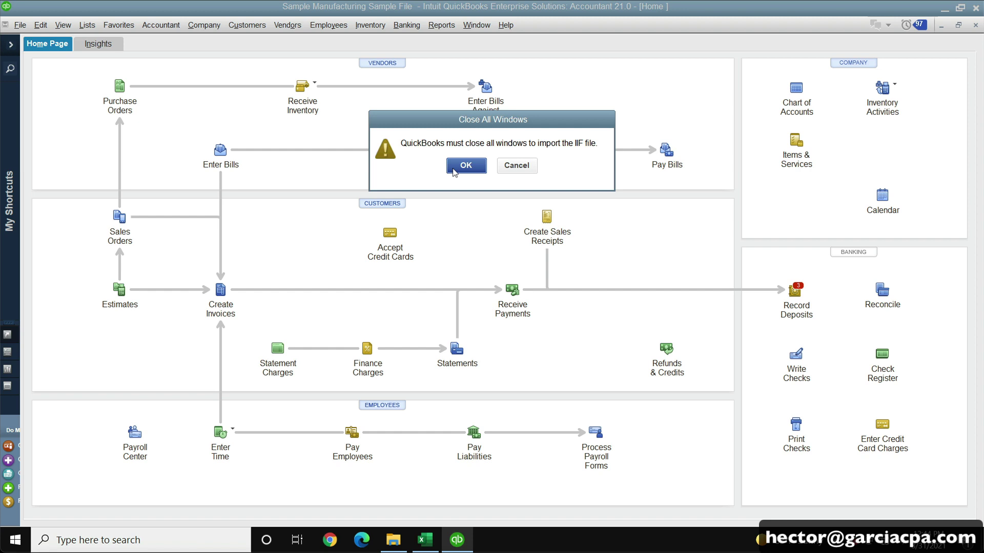
pyautogui.click(465, 166)
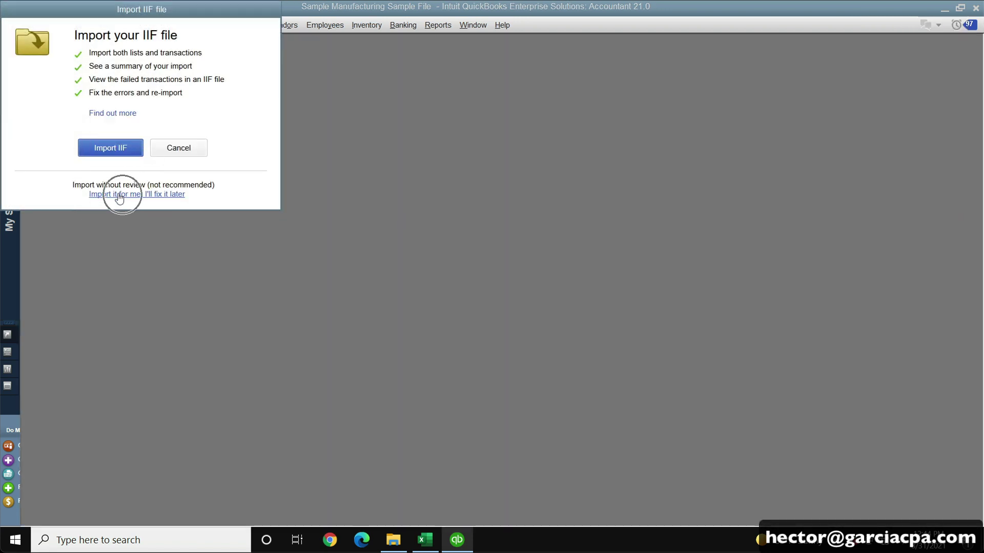
pyautogui.click(121, 195)
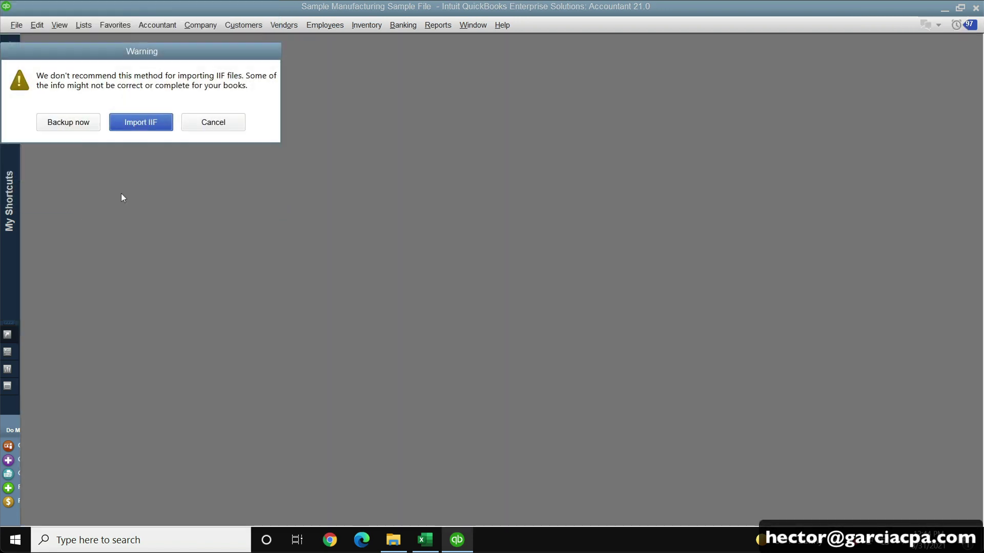
pyautogui.click(137, 125)
pyautogui.click(153, 83)
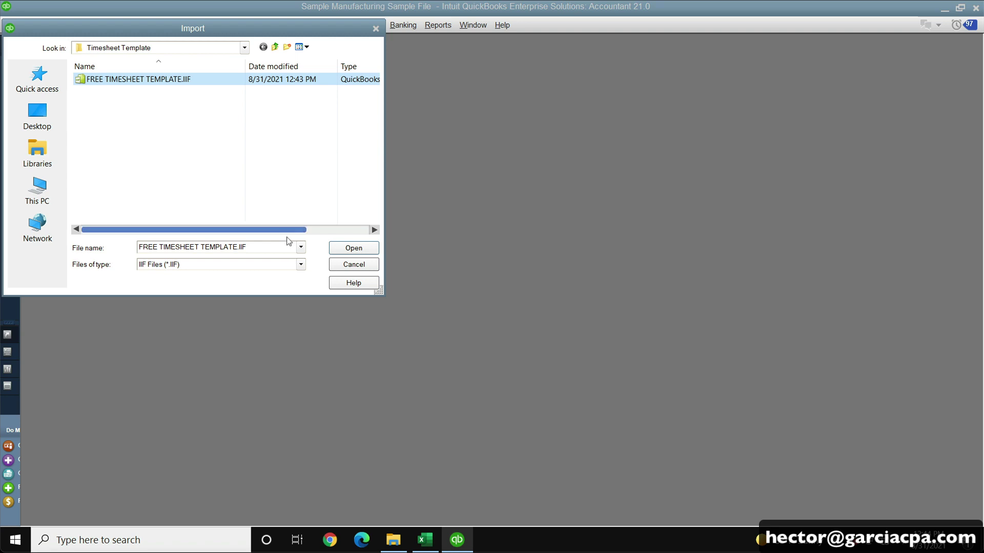
pyautogui.click(352, 248)
pyautogui.click(481, 193)
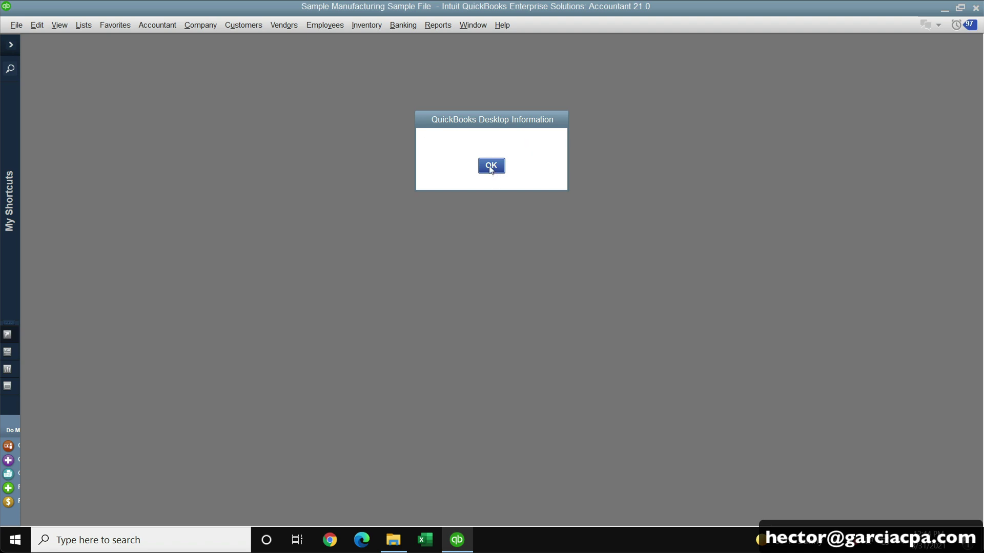
pyautogui.click(487, 163)
# Open Time by Job Summary for all dates and drill into the 18.00 Labor hours' 12/13/2022 entry.
pyautogui.click(438, 27)
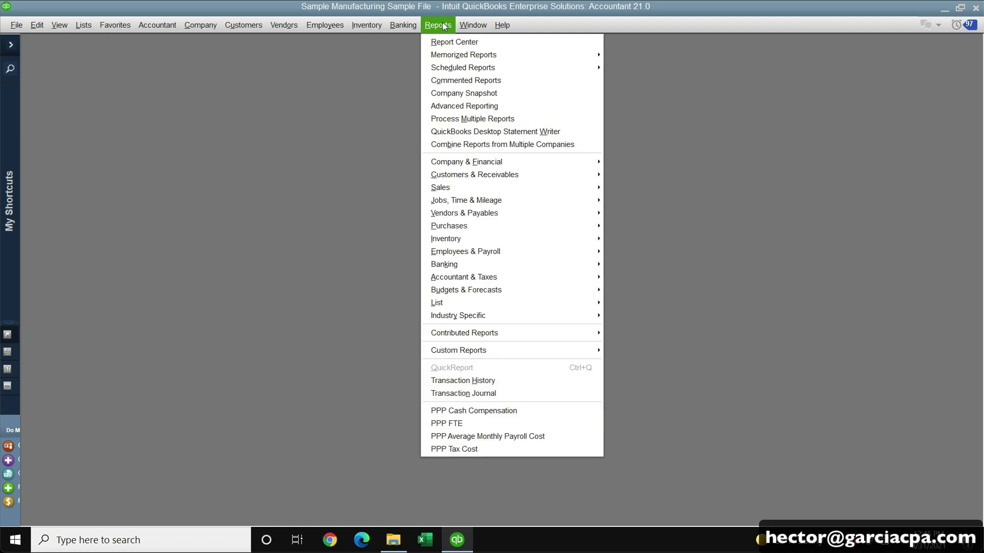
pyautogui.moveTo(486, 201)
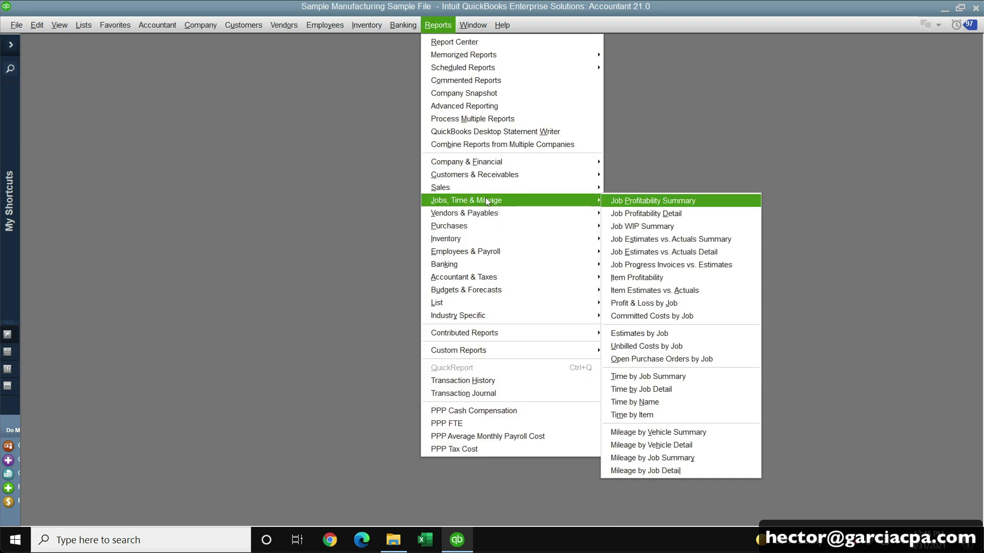
pyautogui.click(660, 377)
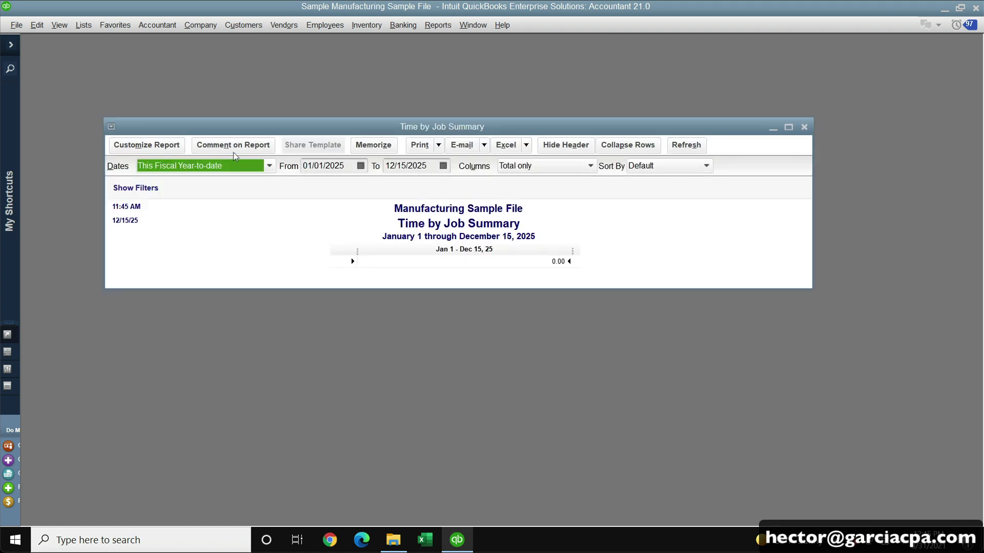
pyautogui.write('a')
pyautogui.doubleClick(271, 127)
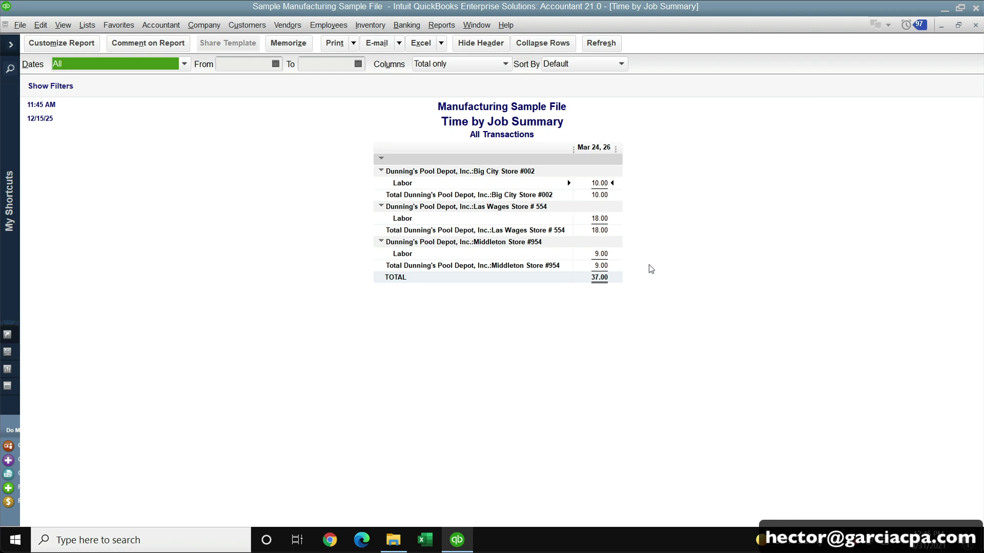
pyautogui.doubleClick(594, 212)
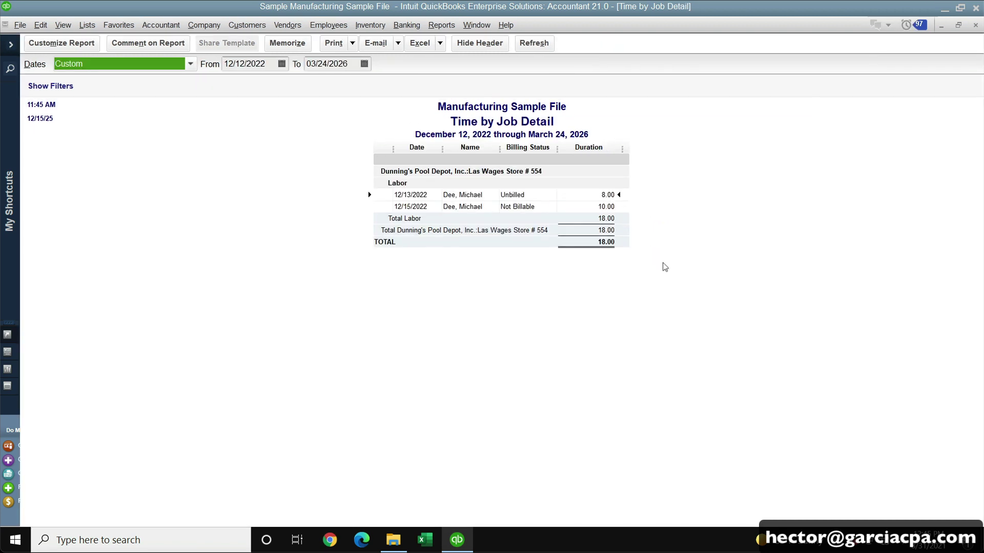
pyautogui.doubleClick(518, 194)
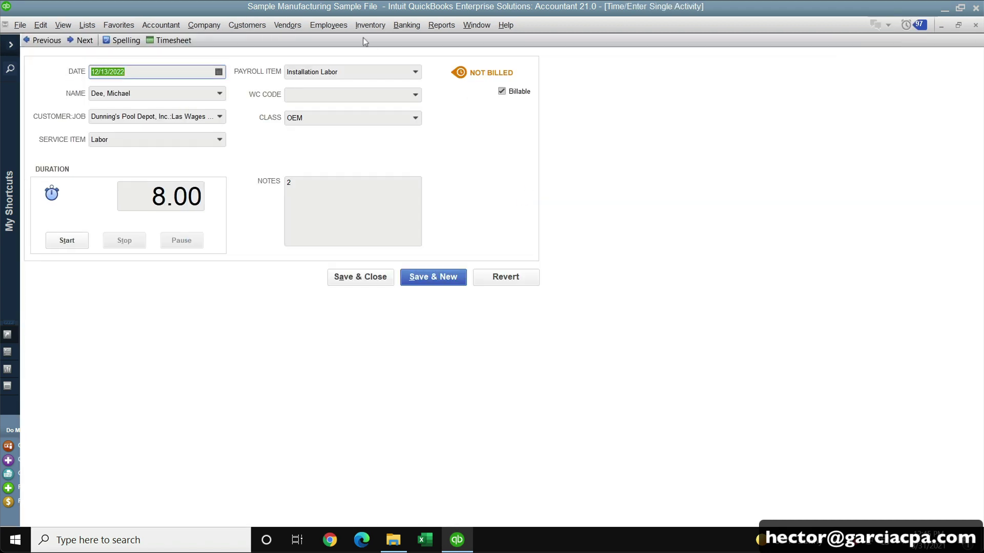
# Show the imported employee's weekly timesheet for Dec 12–18, 2022.
pyautogui.click(328, 25)
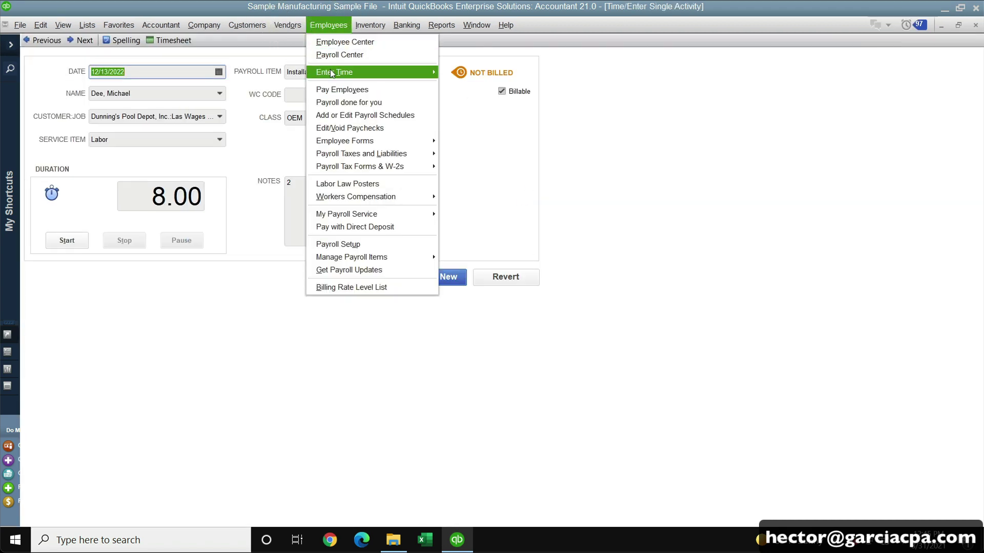
pyautogui.moveTo(332, 73)
pyautogui.click(484, 77)
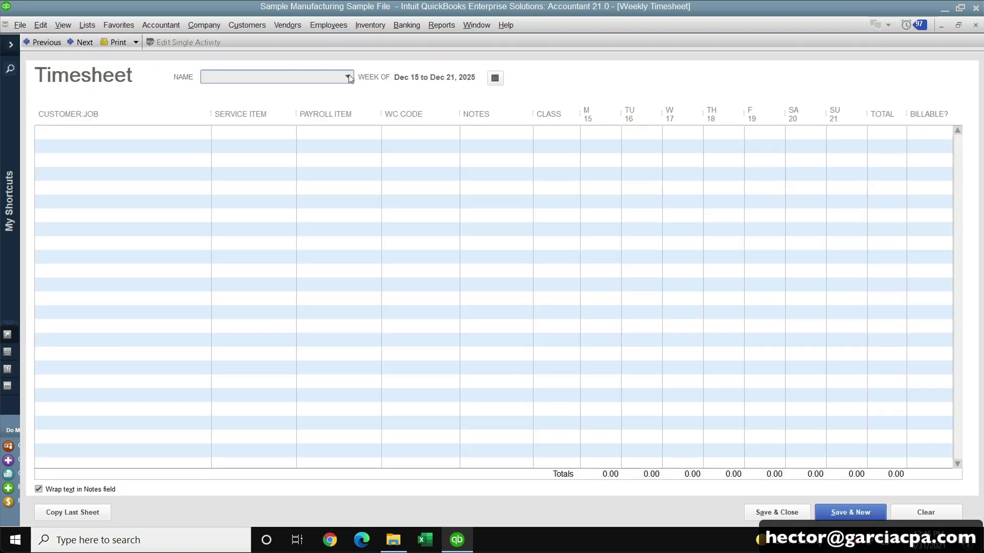
pyautogui.click(348, 78)
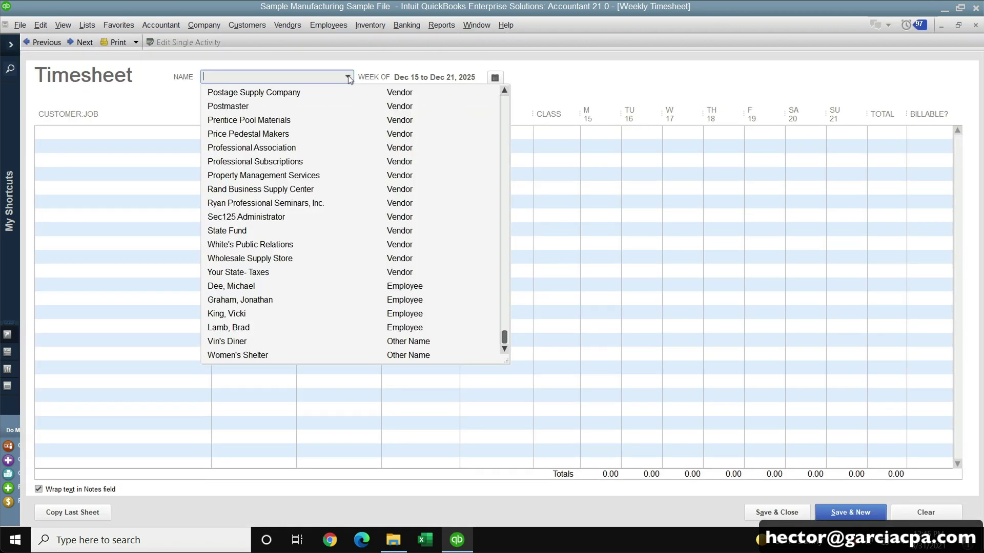
pyautogui.click(231, 286)
pyautogui.click(496, 79)
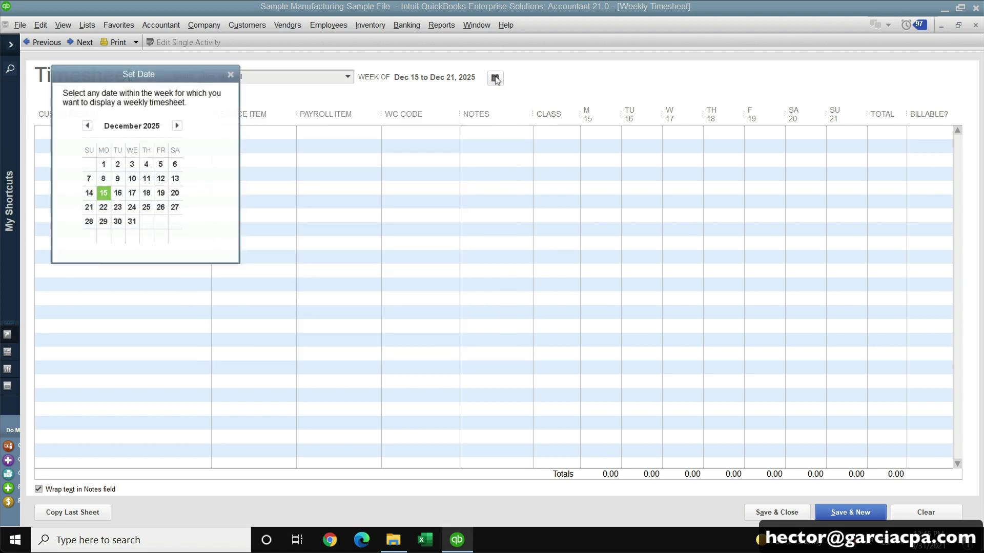
pyautogui.click(88, 126)
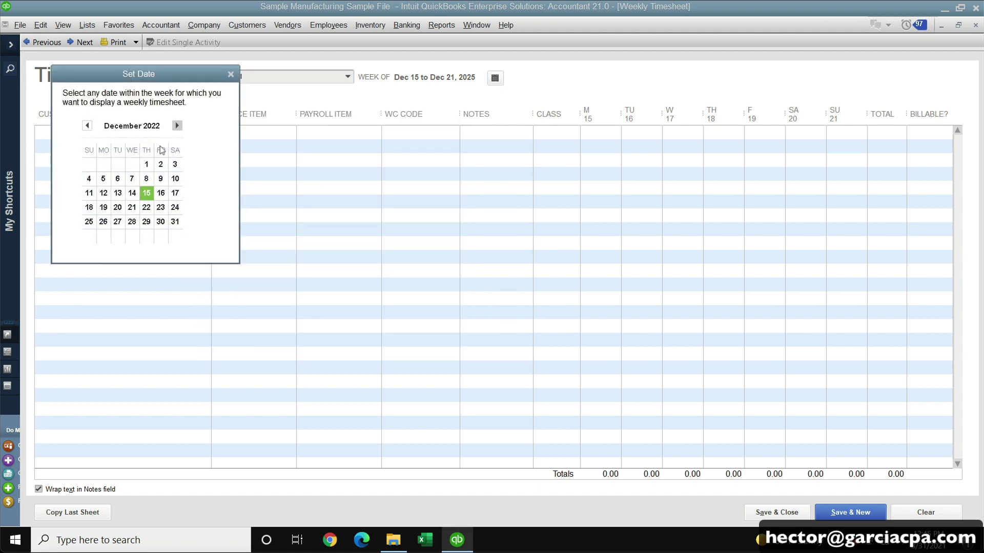
pyautogui.click(146, 193)
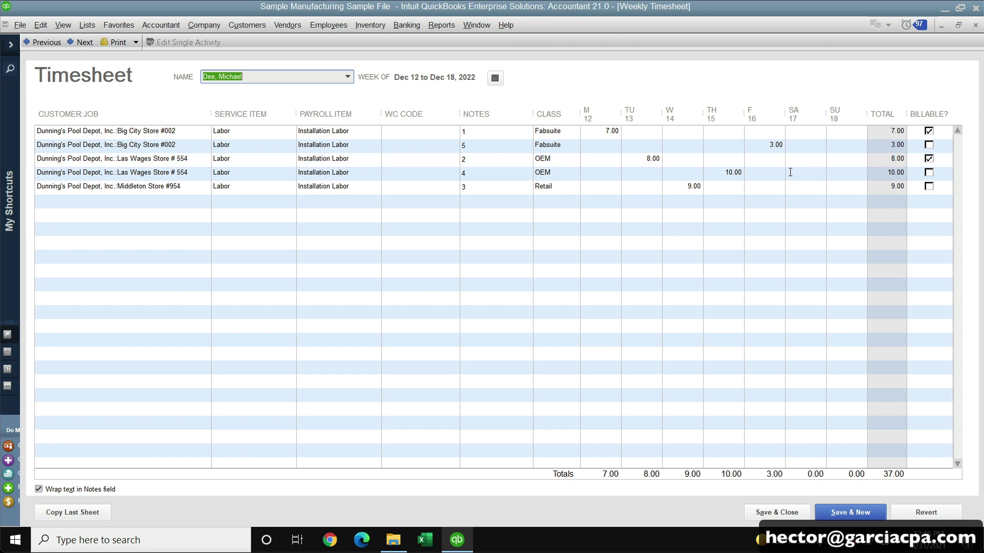
pyautogui.hotkey('alt', 'Tab')
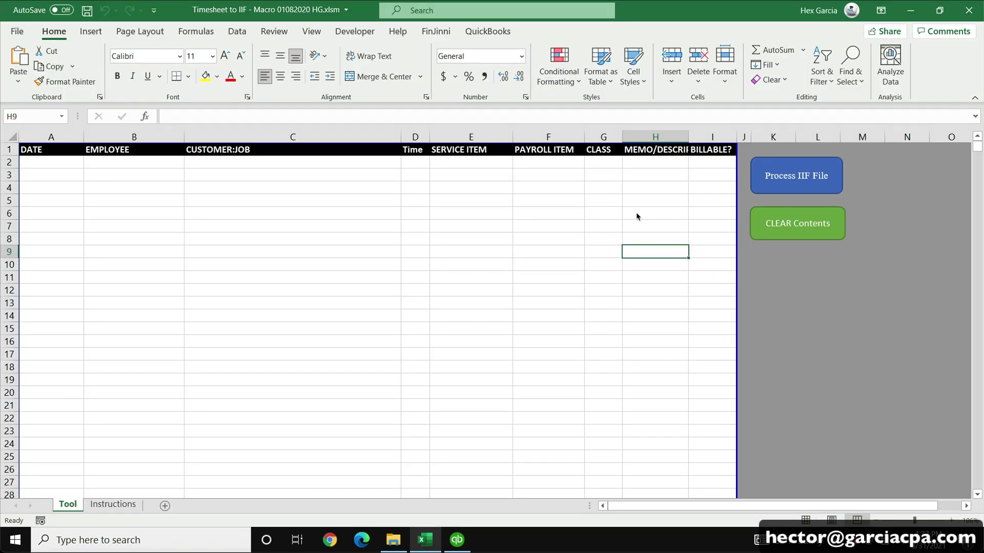
# Step through columns A to I and widen column H so MEMO/DESCRIPTION shows fully.
pyautogui.click(51, 137)
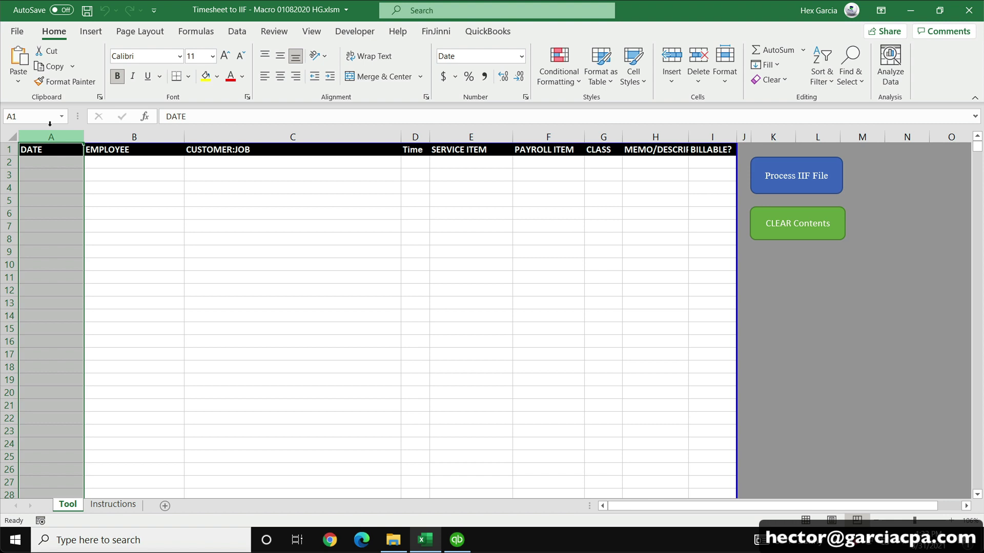
pyautogui.moveTo(136, 134); pyautogui.dragTo(262, 122)
pyautogui.click(262, 120)
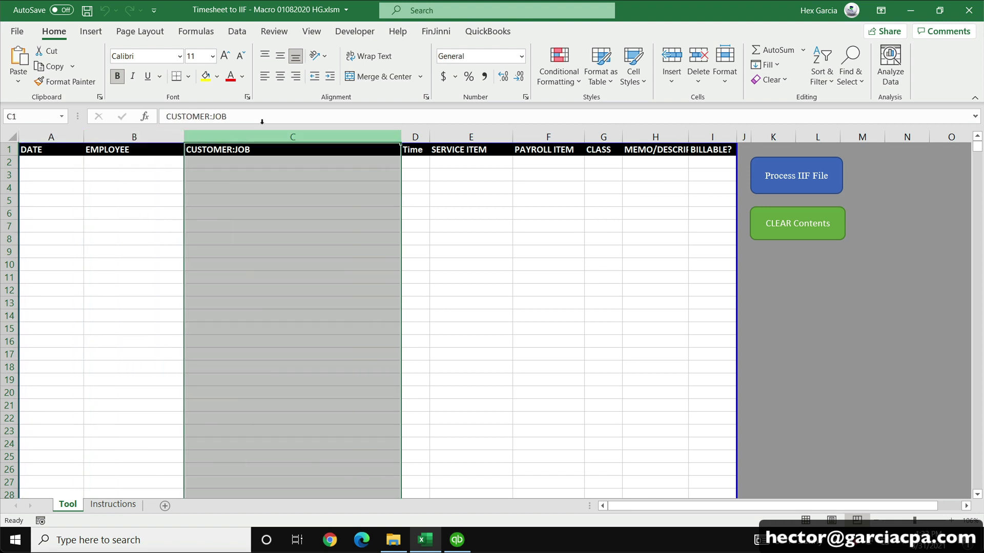
pyautogui.click(415, 120)
pyautogui.click(473, 120)
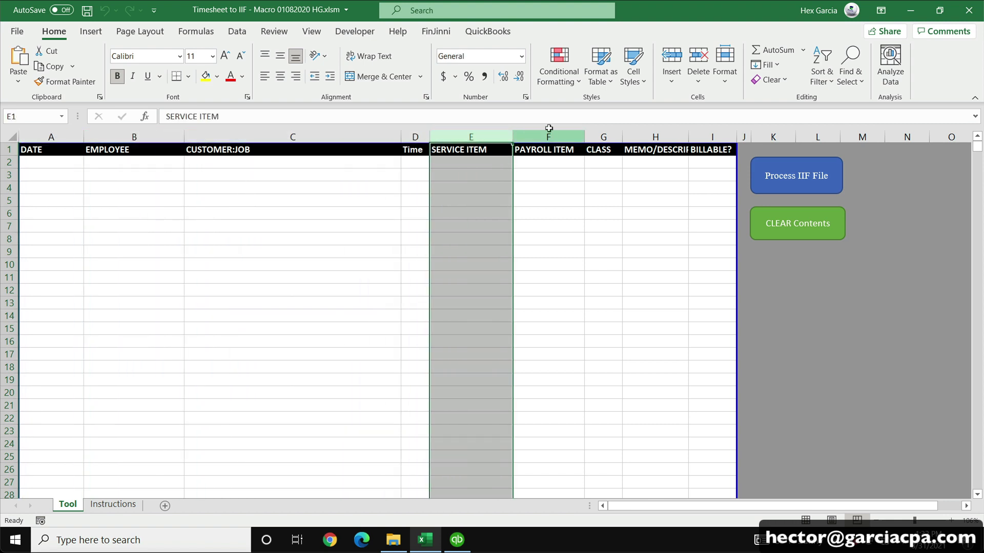
pyautogui.click(549, 122)
pyautogui.click(591, 119)
pyautogui.click(661, 136)
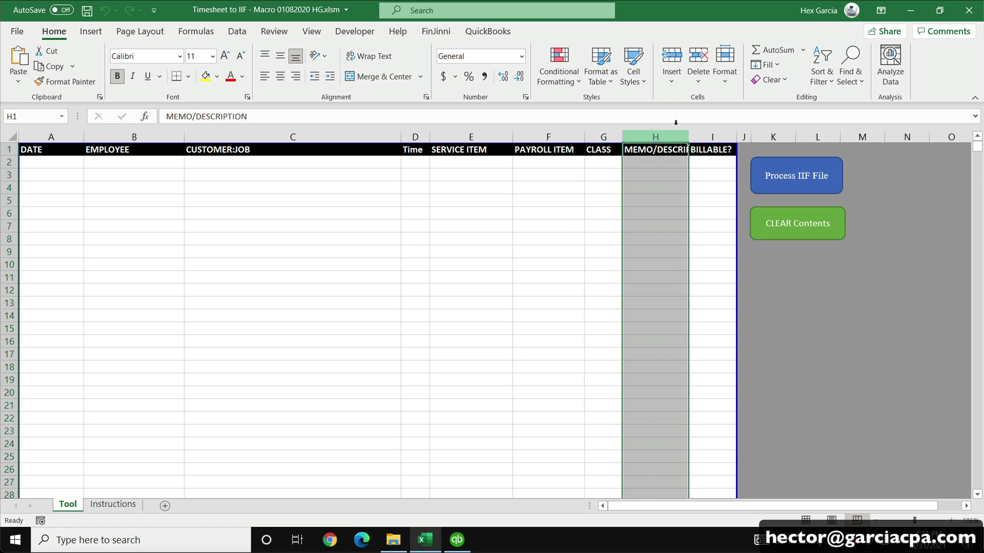
pyautogui.moveTo(689, 135); pyautogui.dragTo(758, 130)
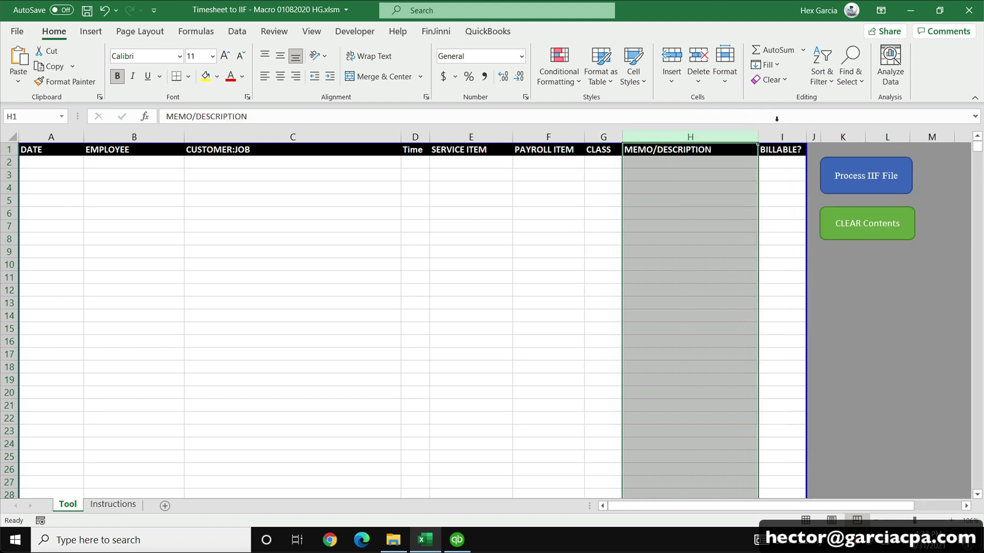
pyautogui.click(780, 137)
pyautogui.click(781, 162)
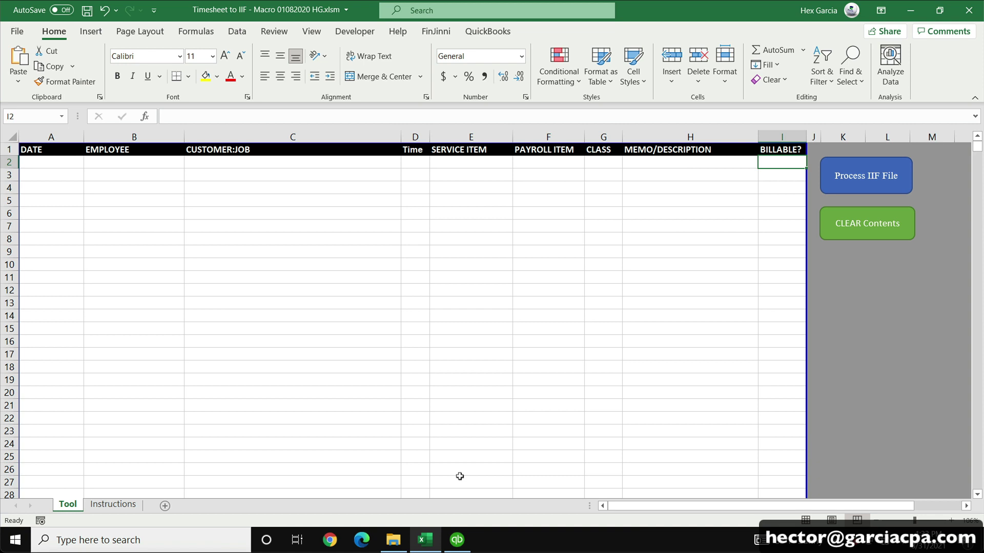
# Open Timesheet data.xlsx and snap it side by side with the IIF tool workbook.
pyautogui.click(393, 539)
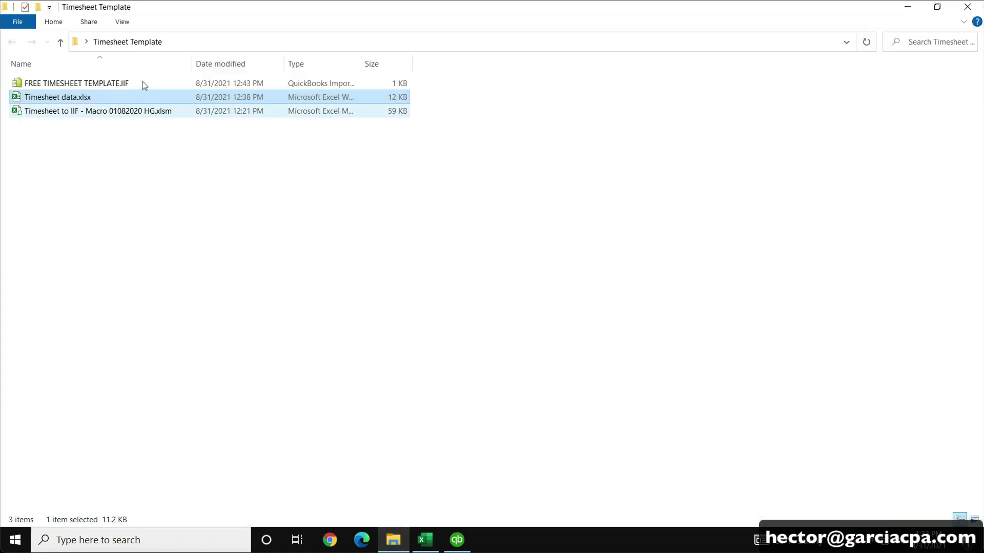
pyautogui.doubleClick(72, 95)
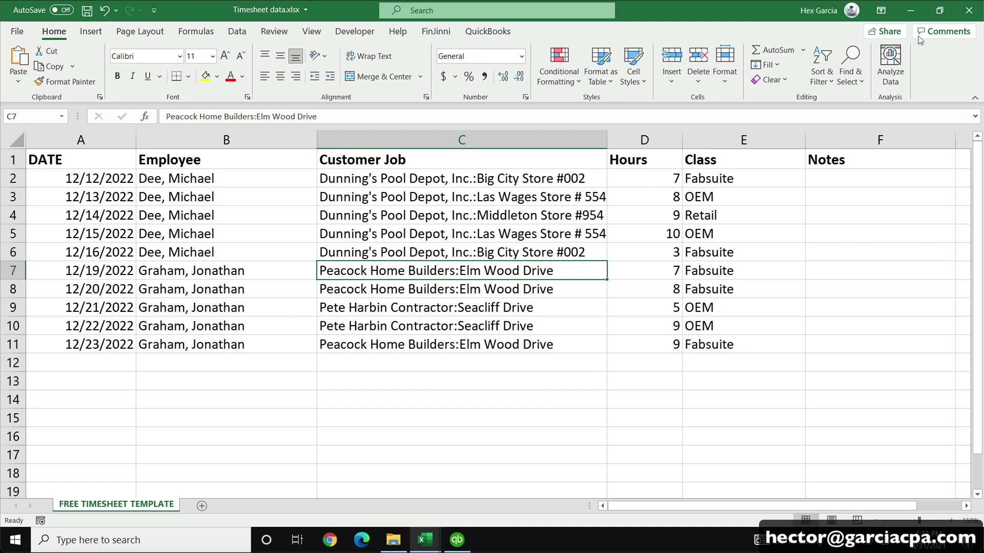
pyautogui.press('super+Right')
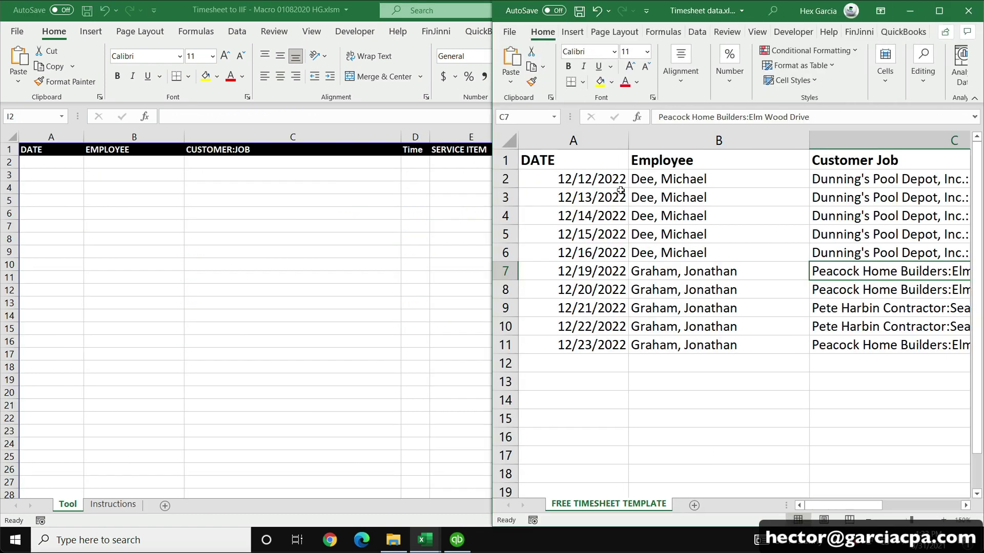
pyautogui.press('Return')
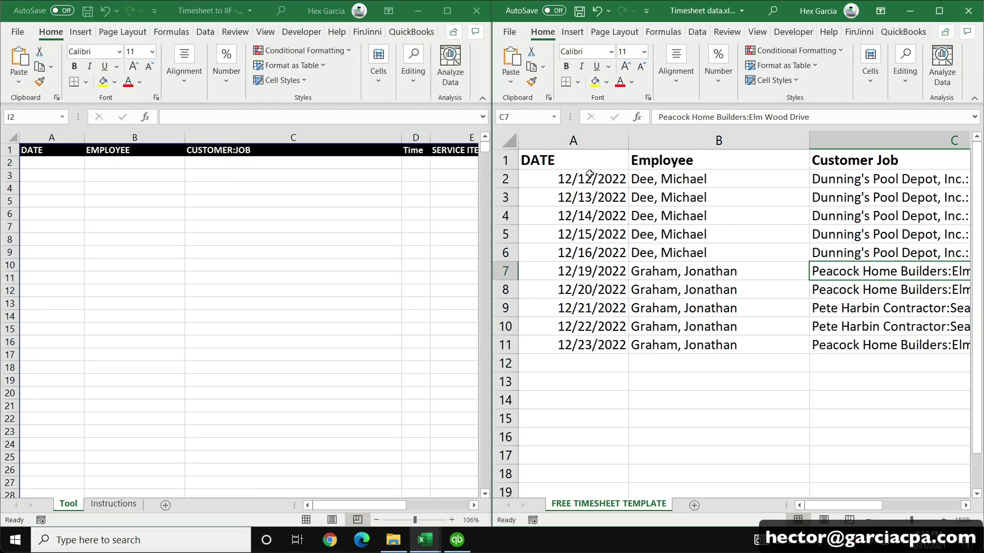
# Copy the ten rows of date, employee, job and hours data A2:D11.
pyautogui.moveTo(580, 123); pyautogui.dragTo(705, 122)
pyautogui.click(705, 140)
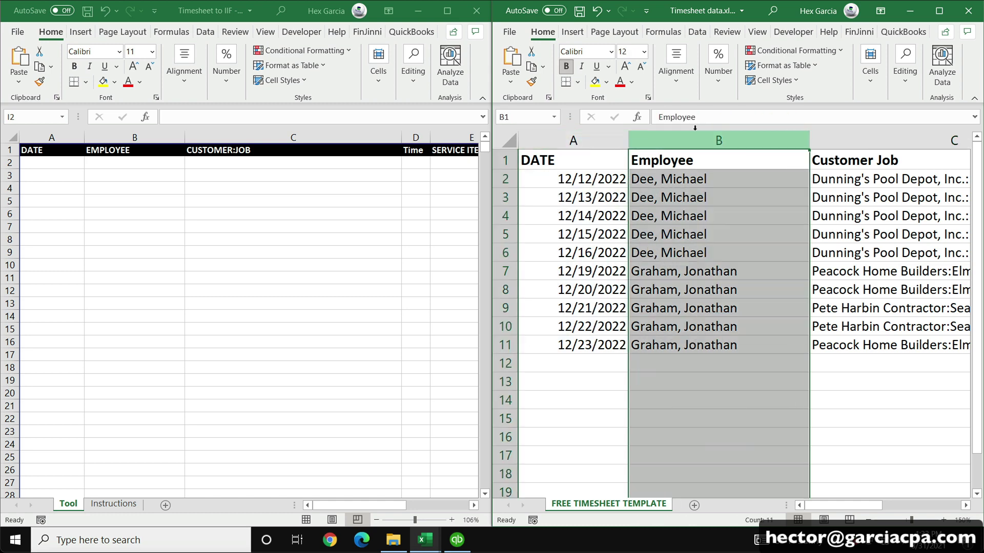
pyautogui.click(574, 141)
pyautogui.click(704, 143)
pyautogui.hscroll(3, 704, 146)
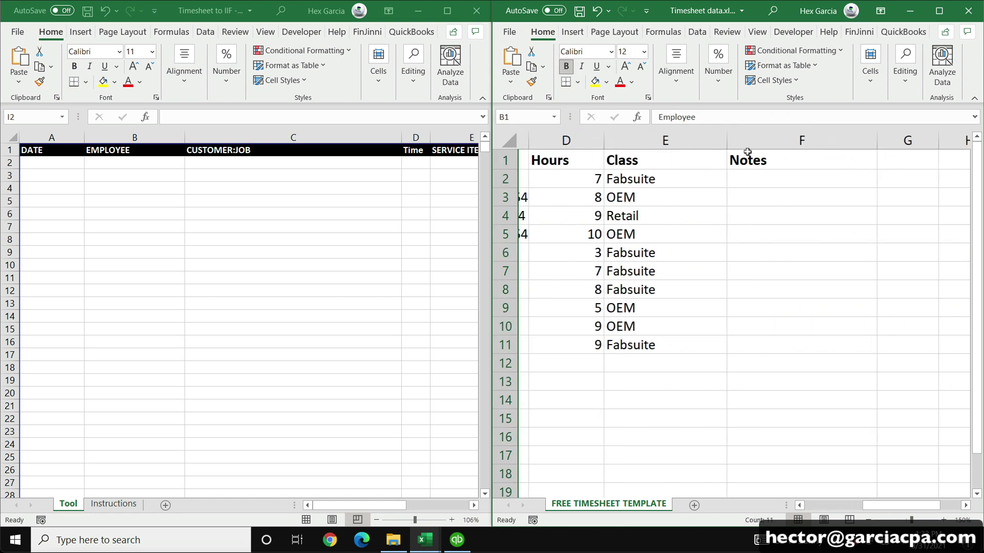
pyautogui.hscroll(-3, 679, 150)
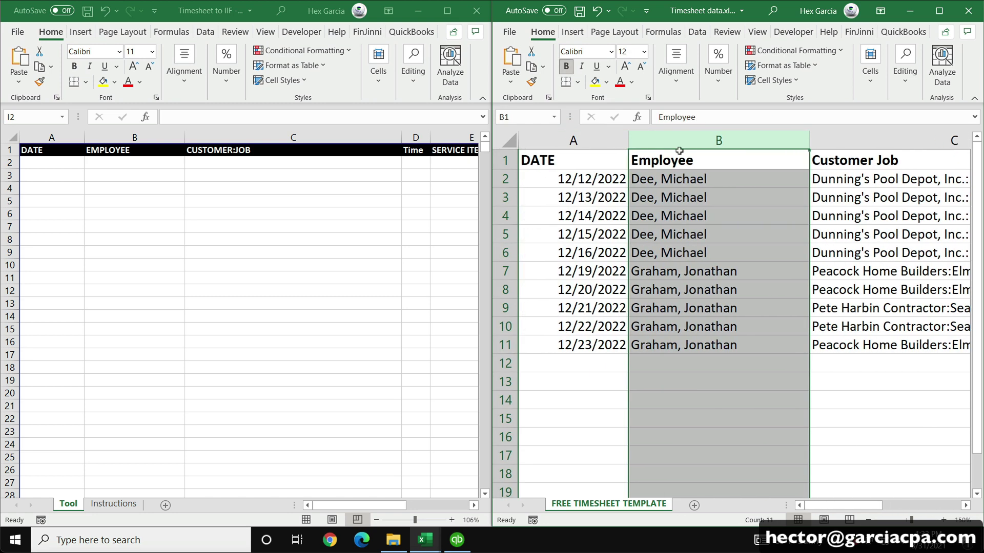
pyautogui.click(823, 137)
pyautogui.press('Right')
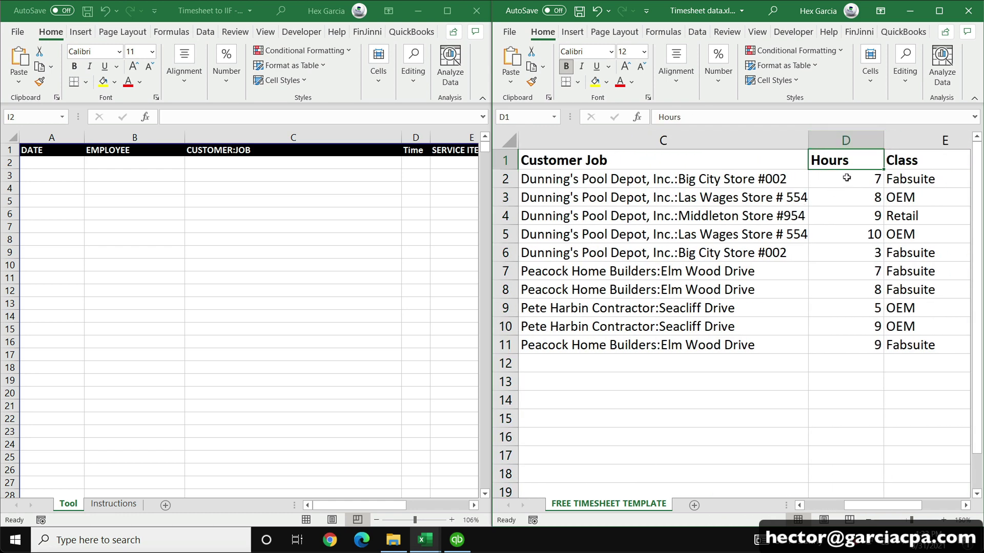
pyautogui.moveTo(846, 177); pyautogui.dragTo(551, 340)
pyautogui.rightClick(588, 199)
pyautogui.click(616, 222)
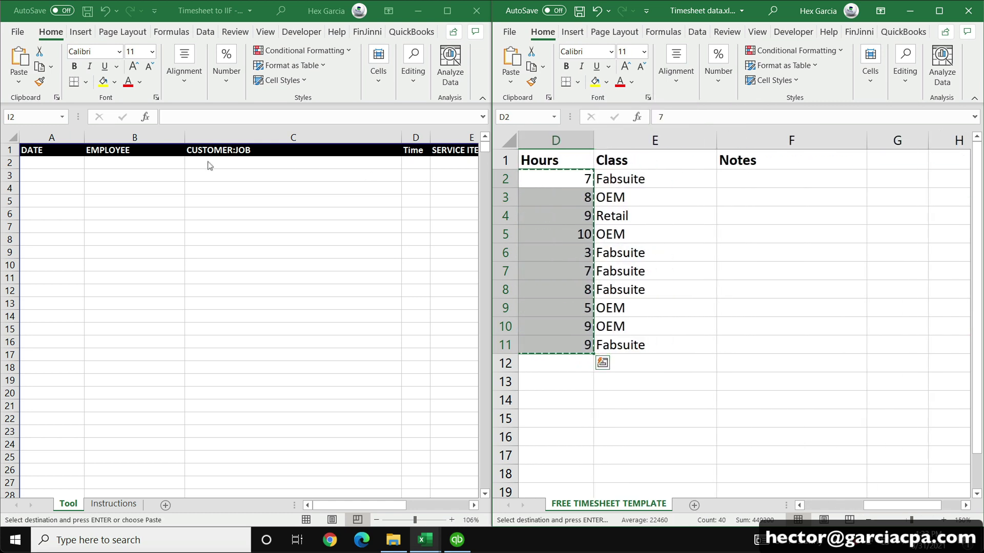
# Paste the copied data as values into A2:D11 of the Tool sheet.
pyautogui.click(41, 162)
pyautogui.rightClick(40, 163)
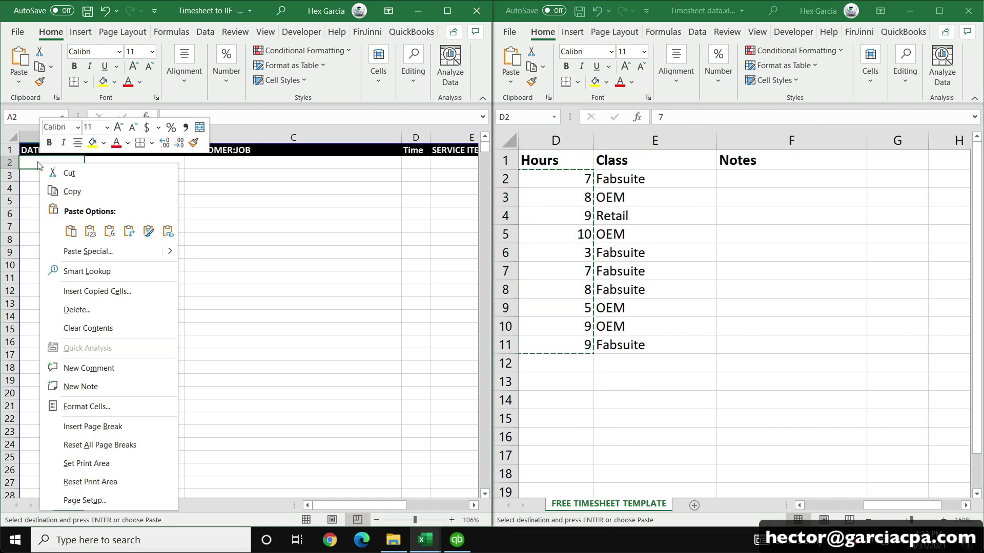
pyautogui.click(90, 231)
pyautogui.click(264, 317)
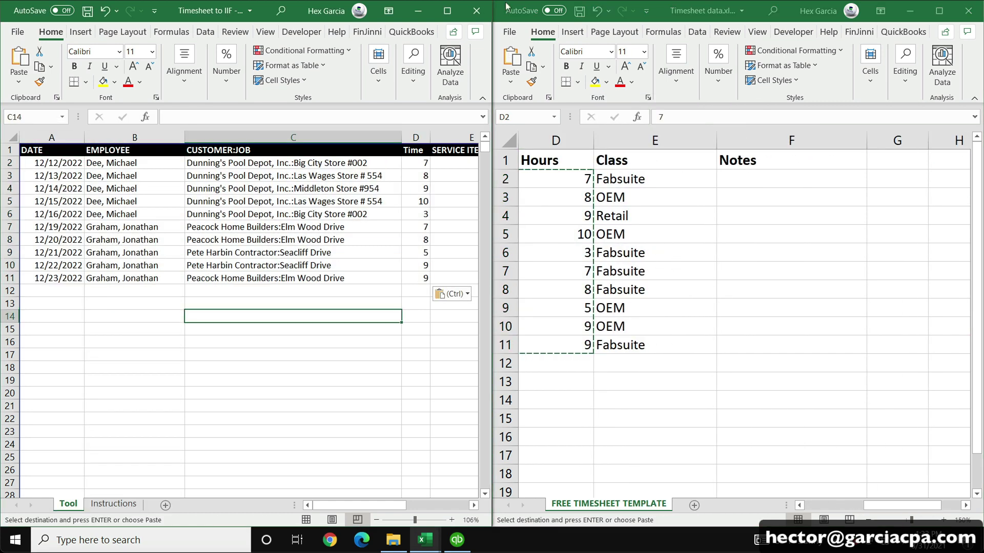
# Maximize the Tool sheet, check the pasted columns A–D, and bring Timesheet data forward.
pyautogui.click(447, 11)
pyautogui.click(386, 353)
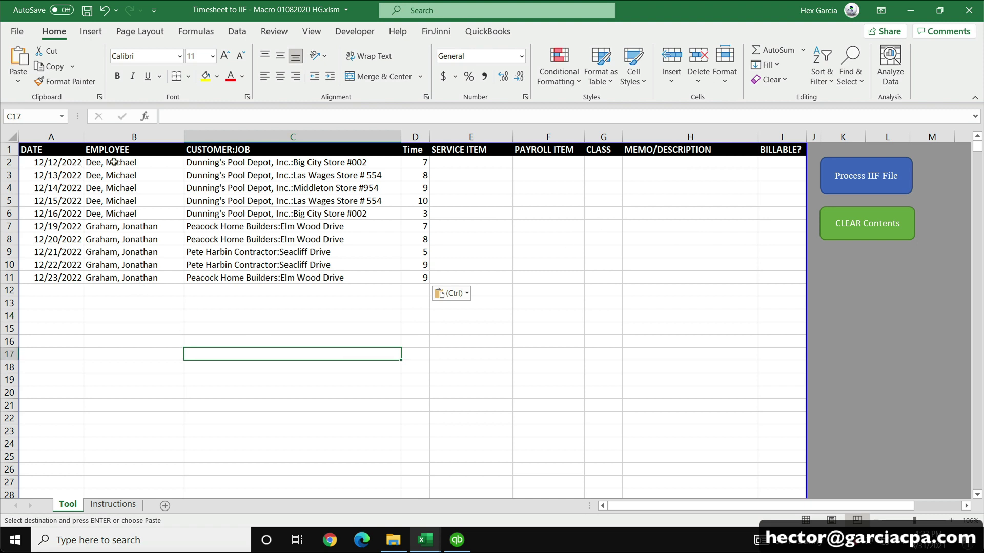
pyautogui.moveTo(113, 162); pyautogui.dragTo(108, 271)
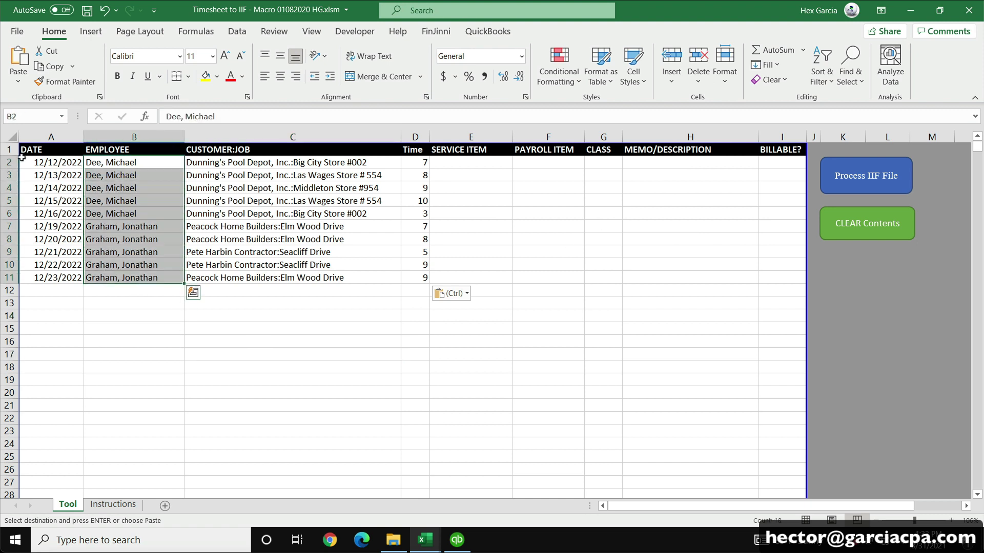
pyautogui.moveTo(50, 158); pyautogui.dragTo(46, 276)
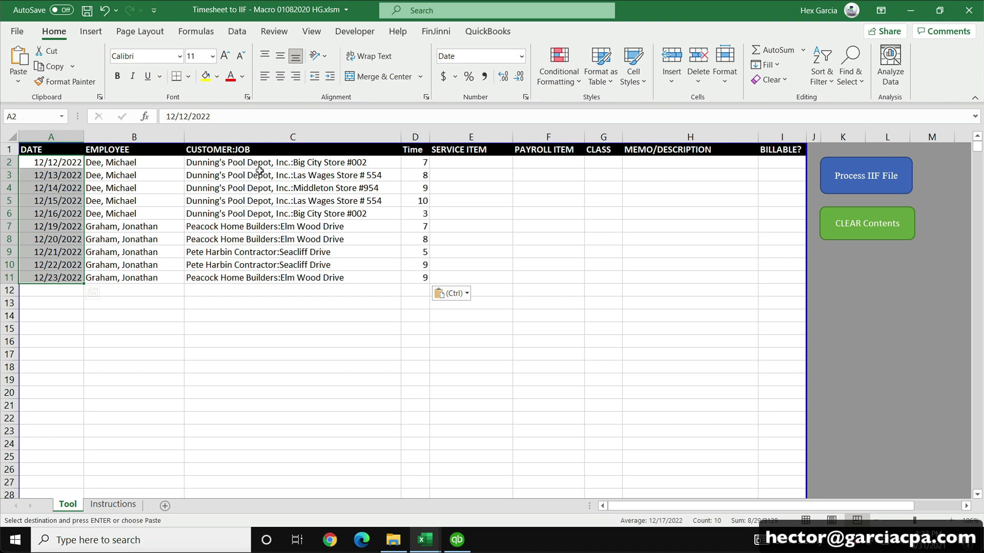
pyautogui.moveTo(274, 159); pyautogui.dragTo(266, 275)
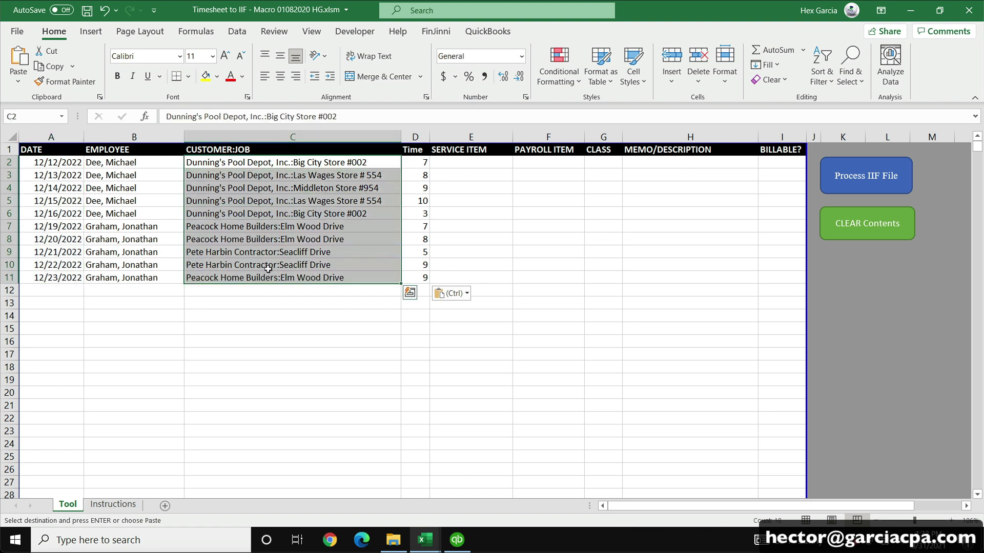
pyautogui.moveTo(413, 162); pyautogui.dragTo(408, 271)
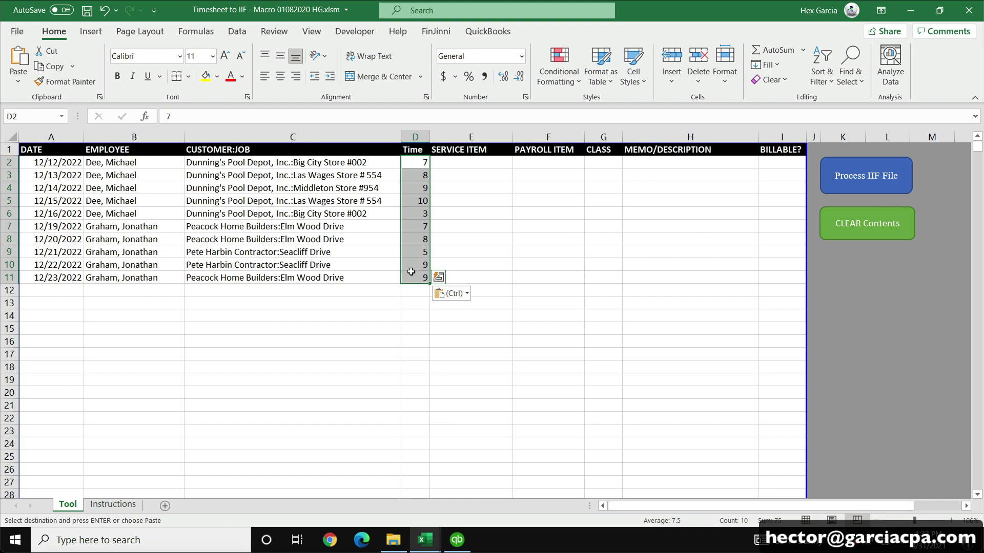
pyautogui.click(425, 540)
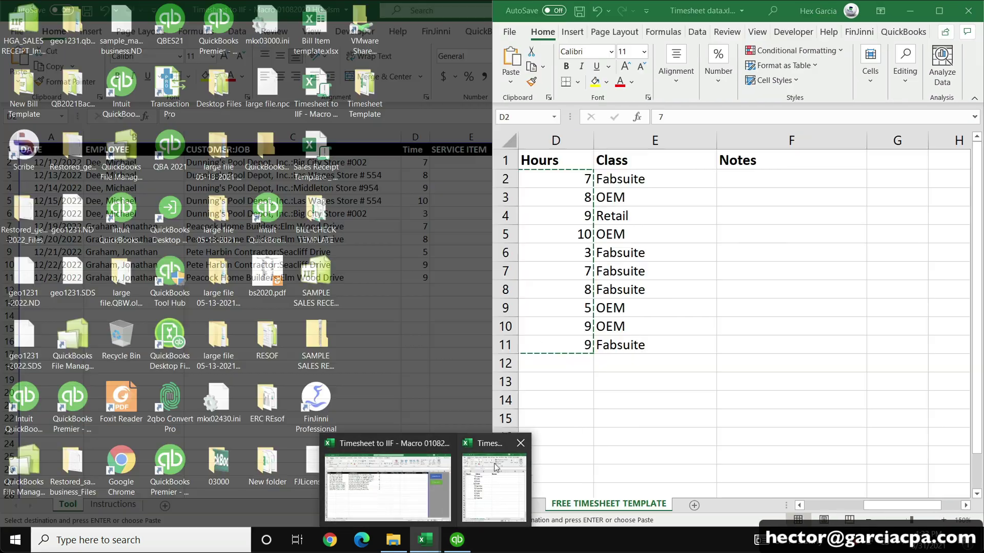
pyautogui.click(501, 465)
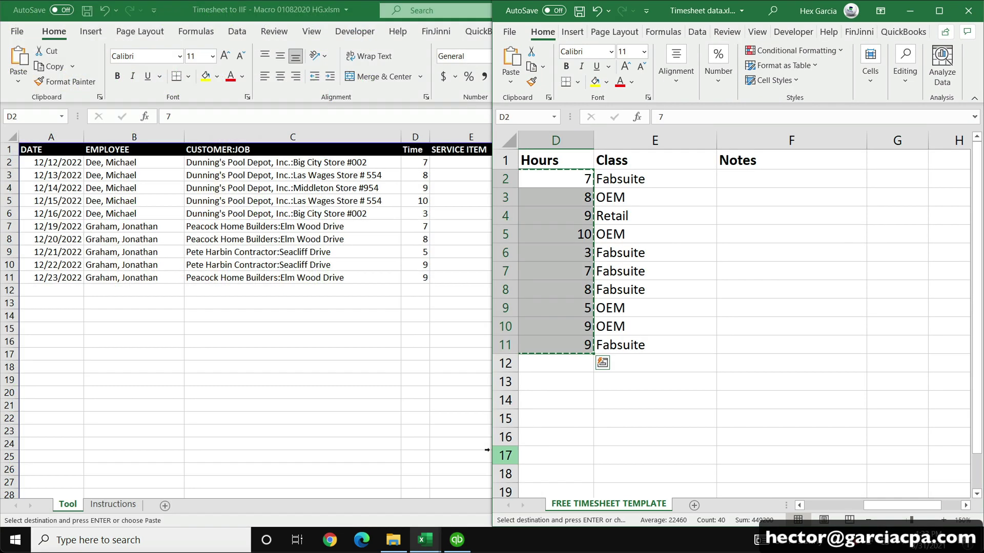
# Copy class names E2:E11 from Timesheet data and paste them as values into G2:G11.
pyautogui.click(937, 12)
pyautogui.click(266, 225)
pyautogui.click(175, 174)
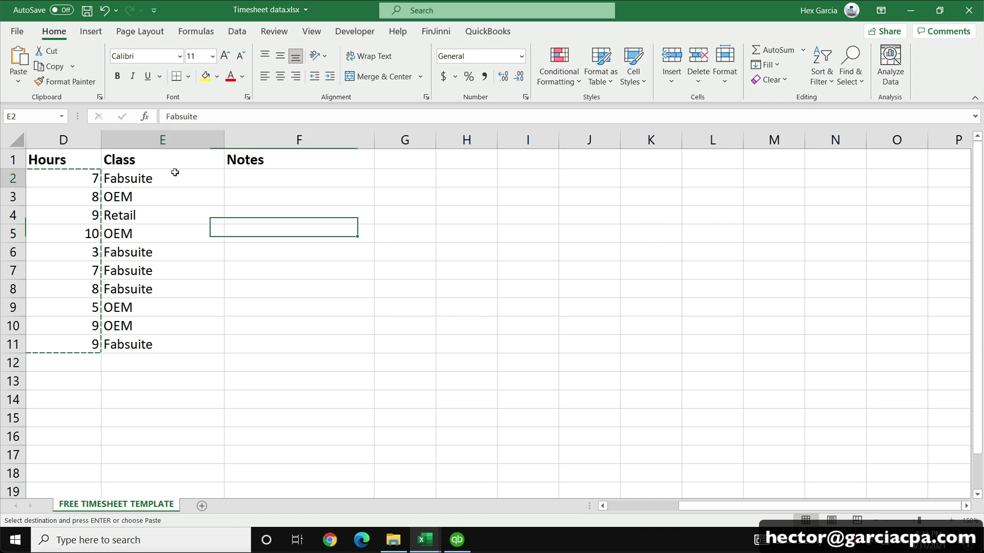
pyautogui.keyDown('shift'); pyautogui.click(145, 344); pyautogui.keyUp('shift')
pyautogui.click(658, 506)
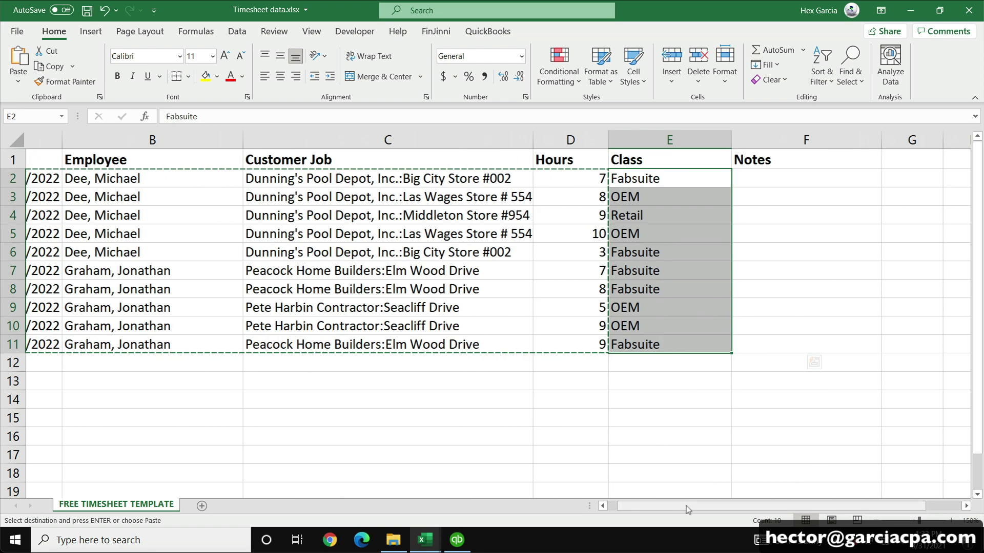
pyautogui.rightClick(720, 174)
pyautogui.click(736, 168)
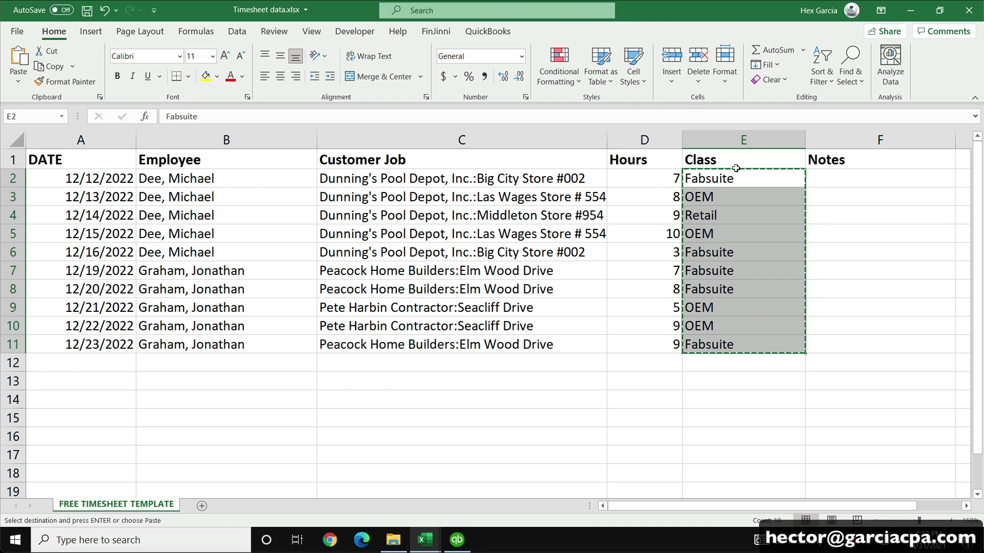
pyautogui.click(426, 540)
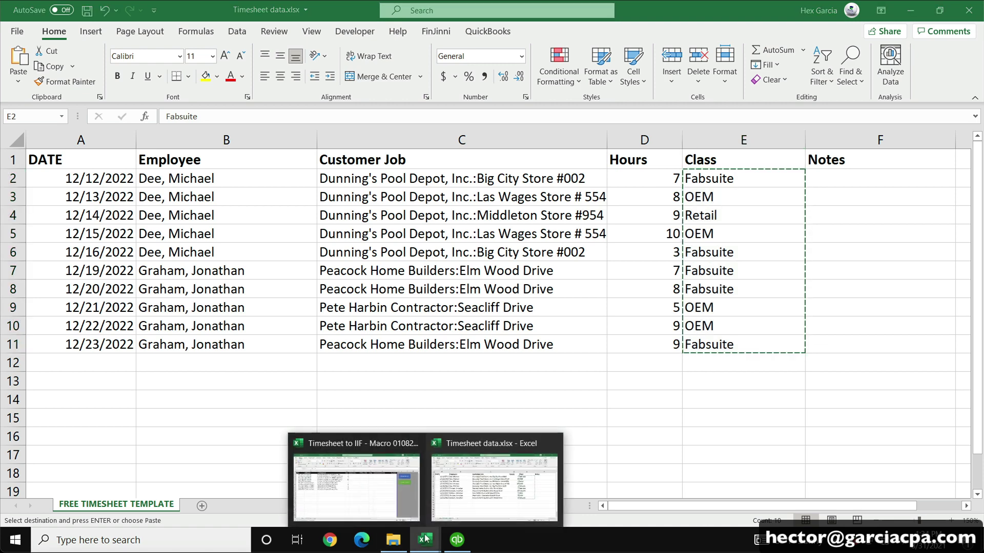
pyautogui.click(358, 478)
pyautogui.rightClick(594, 162)
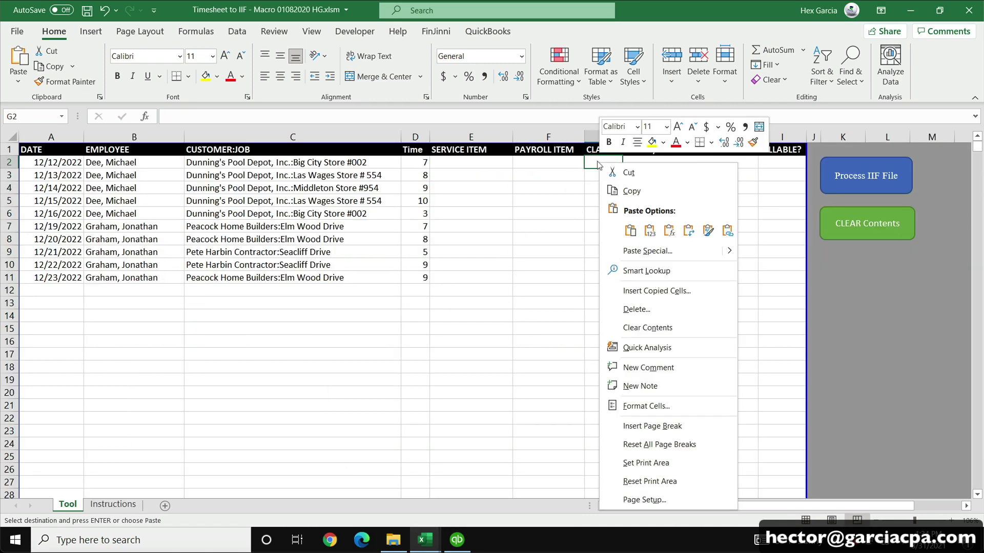
pyautogui.click(649, 232)
pyautogui.click(460, 330)
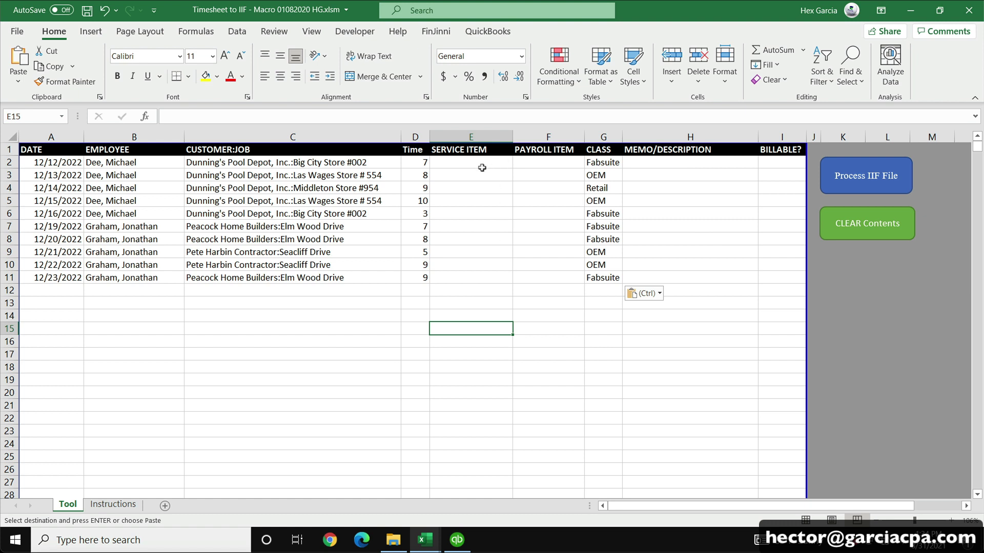
# Copy the Installation Labor payroll item from the QuickBooks weekly timesheet.
pyautogui.moveTo(482, 168); pyautogui.dragTo(468, 277)
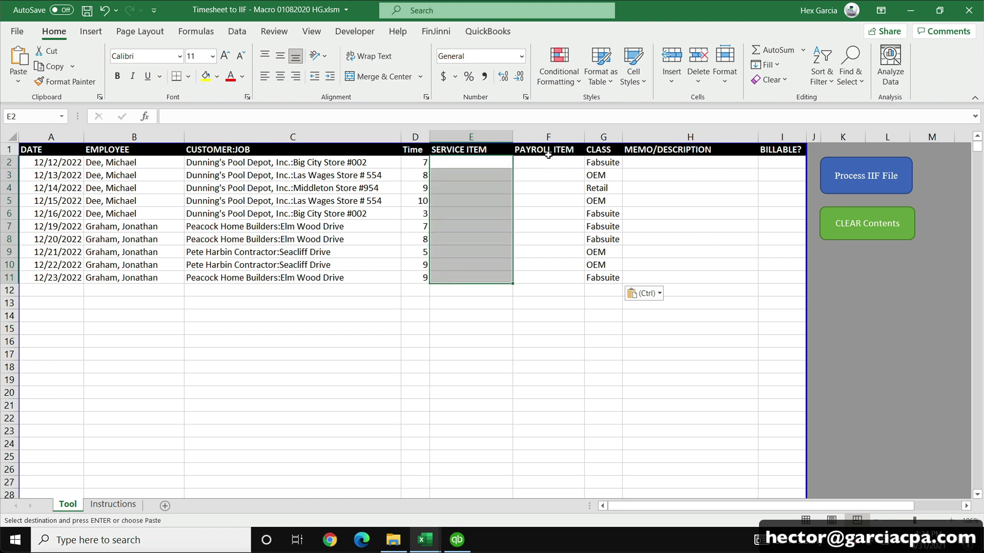
pyautogui.moveTo(547, 157); pyautogui.dragTo(542, 273)
pyautogui.click(459, 248)
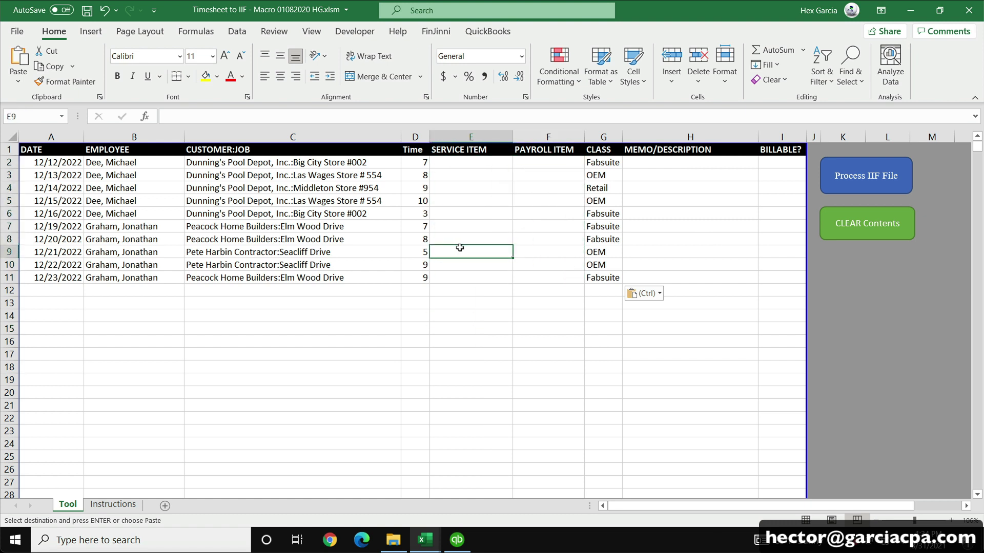
pyautogui.click(457, 539)
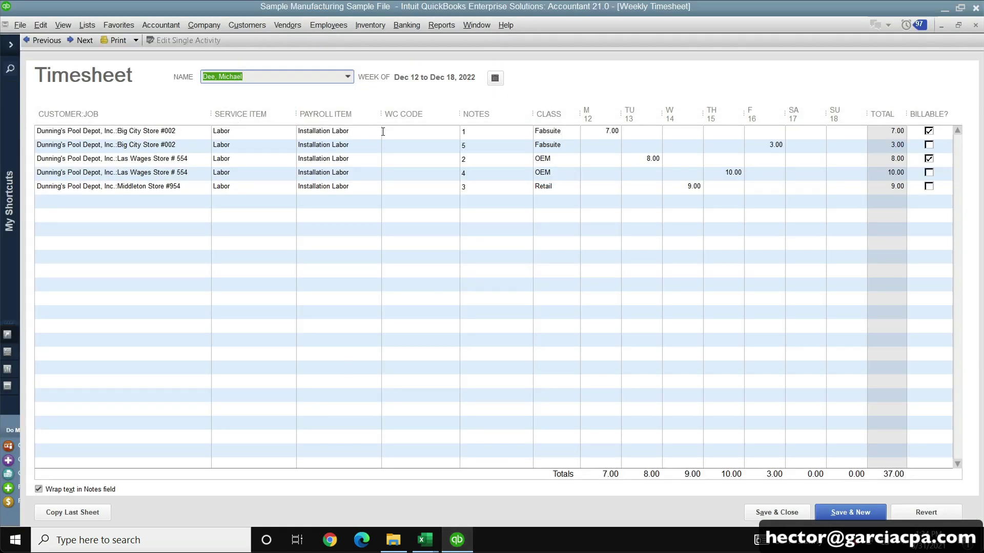
pyautogui.click(328, 133)
pyautogui.rightClick(328, 132)
pyautogui.click(346, 169)
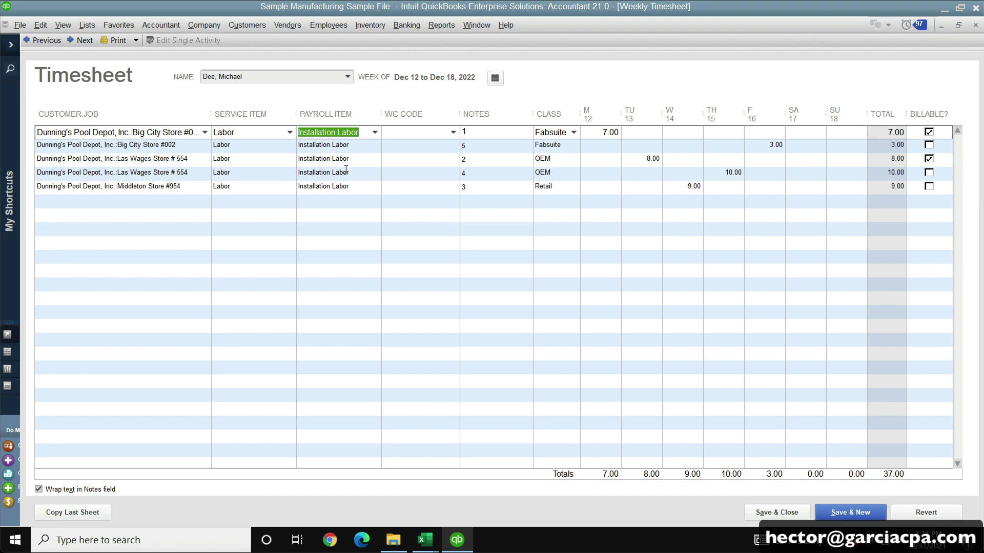
# Paste Installation Labor into PAYROLL ITEM cell F2 and fill it down to F11.
pyautogui.moveTo(424, 539)
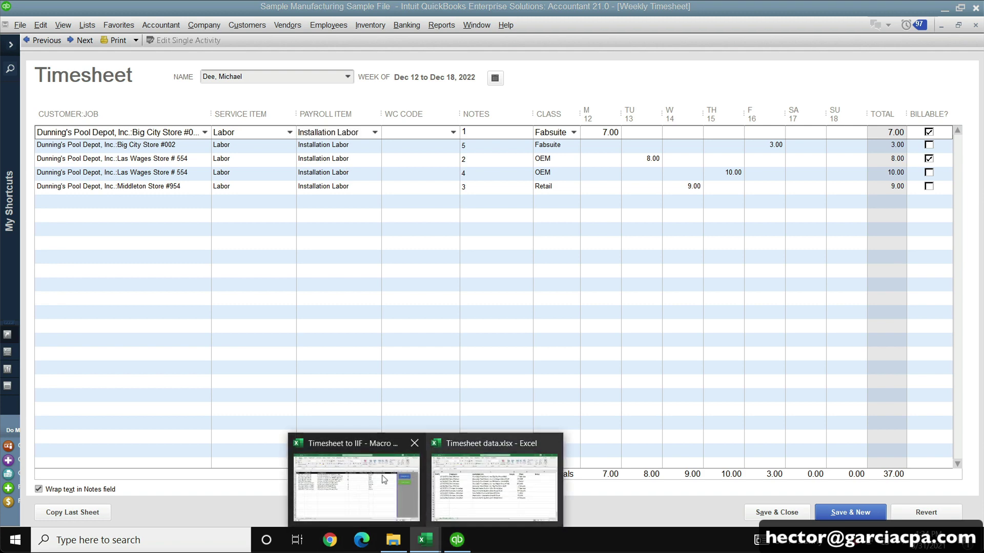
pyautogui.click(367, 481)
pyautogui.click(666, 184)
pyautogui.rightClick(533, 162)
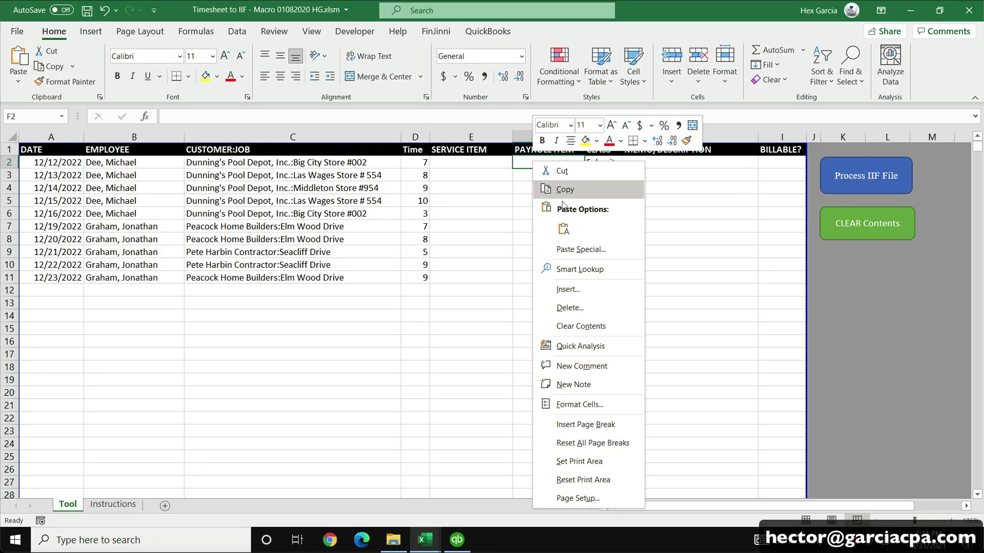
pyautogui.click(563, 226)
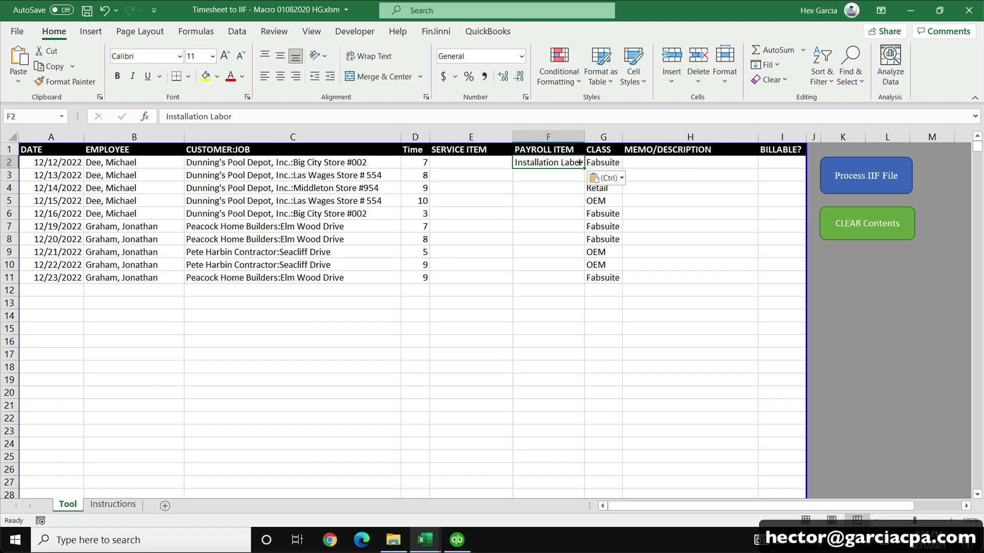
pyautogui.moveTo(580, 164); pyautogui.dragTo(579, 281)
pyautogui.click(544, 315)
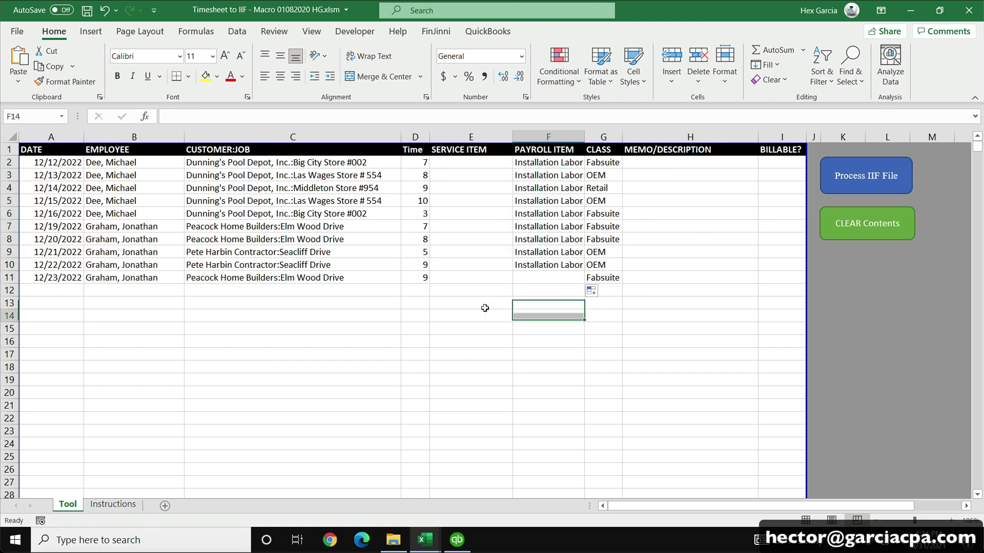
pyautogui.moveTo(453, 163); pyautogui.dragTo(449, 290)
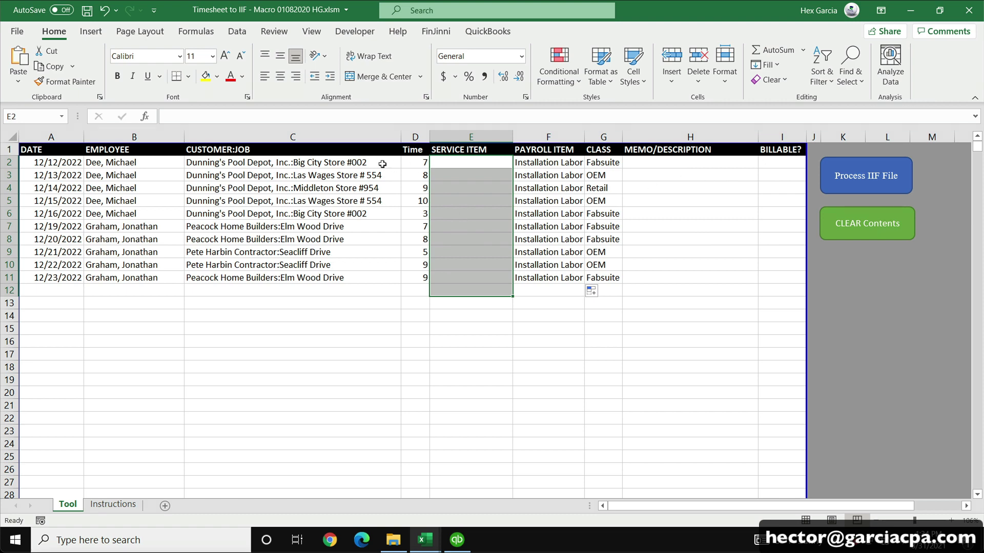
# Enter y as the BILLABLE? value in cell I2.
pyautogui.click(452, 239)
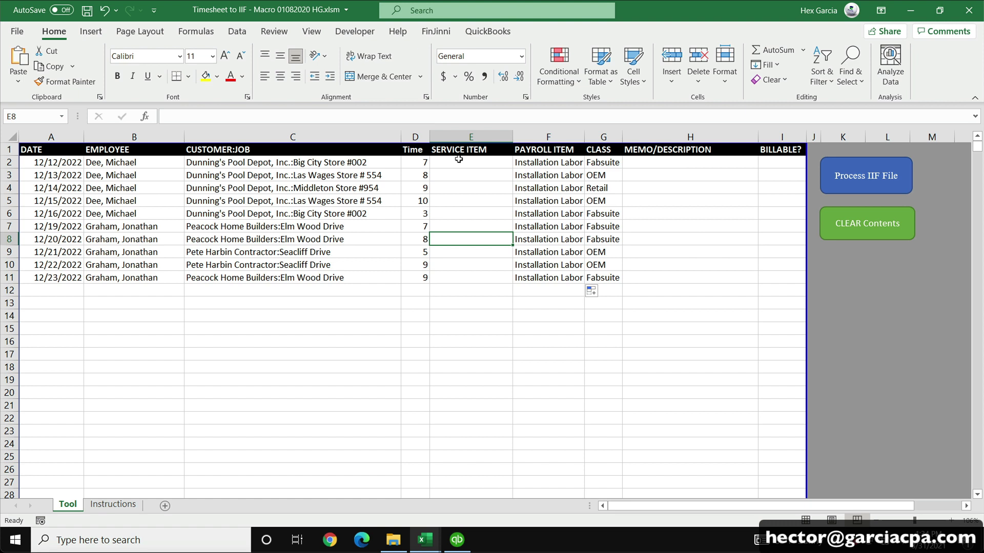
pyautogui.moveTo(783, 163); pyautogui.dragTo(768, 278)
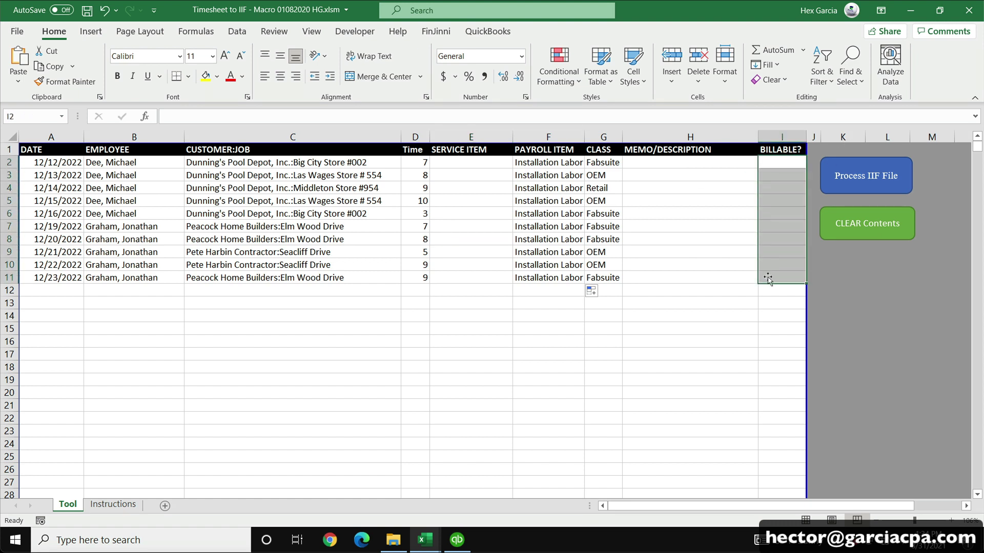
pyautogui.click(781, 158)
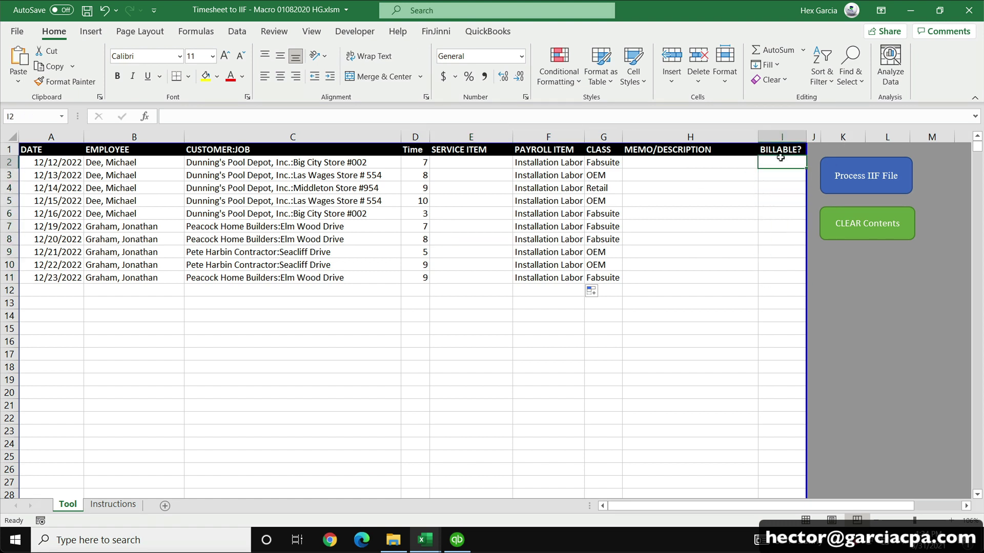
pyautogui.write('y')
pyautogui.click(476, 160)
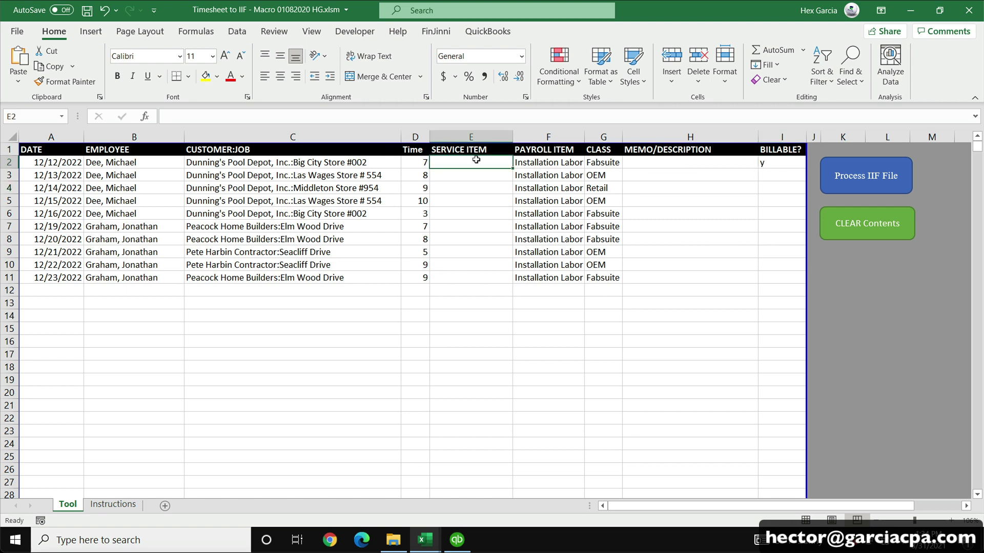
# Copy the Labor service item from QuickBooks and paste it into SERVICE ITEM cell E2.
pyautogui.click(457, 540)
pyautogui.click(268, 144)
pyautogui.click(248, 131)
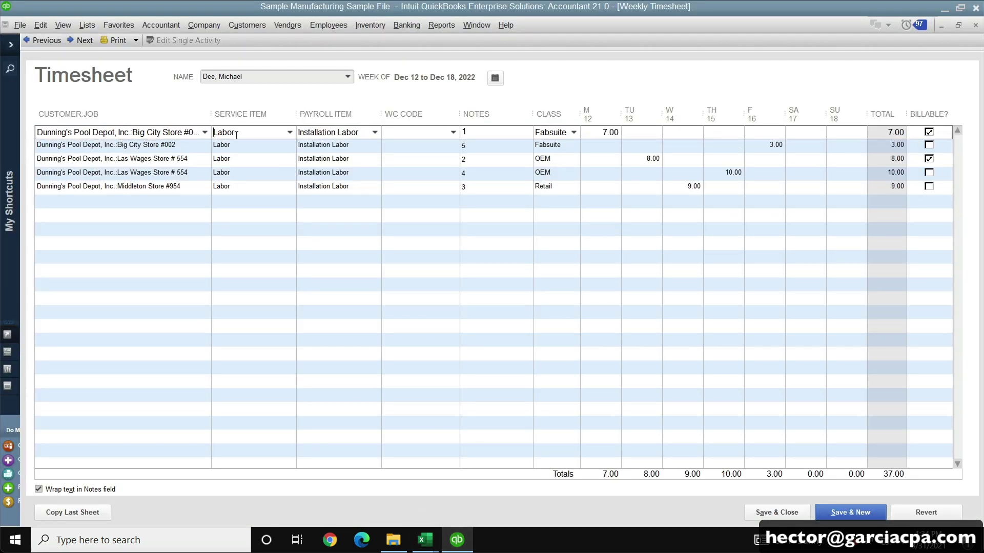
pyautogui.rightClick(221, 134)
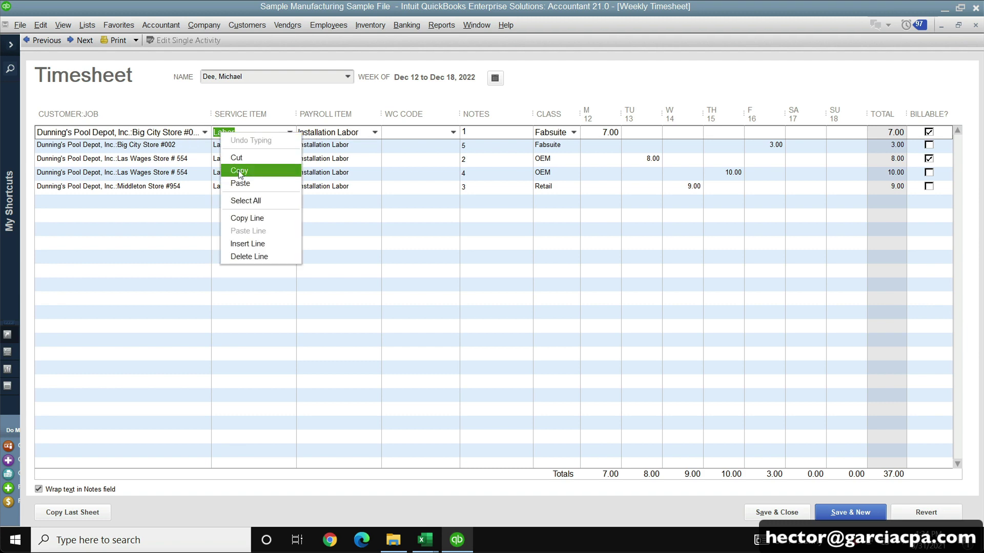
pyautogui.click(239, 170)
pyautogui.moveTo(425, 540)
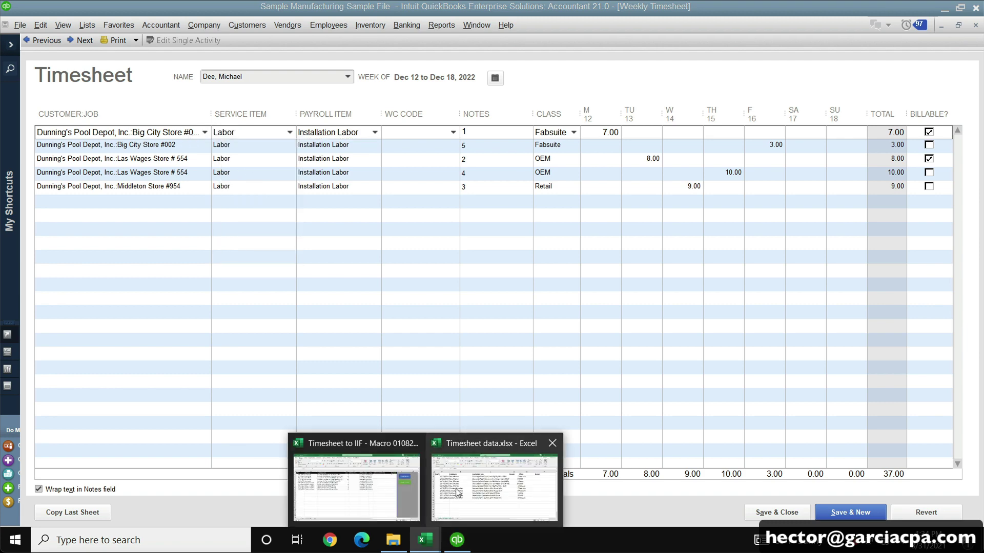
pyautogui.click(344, 491)
pyautogui.rightClick(452, 158)
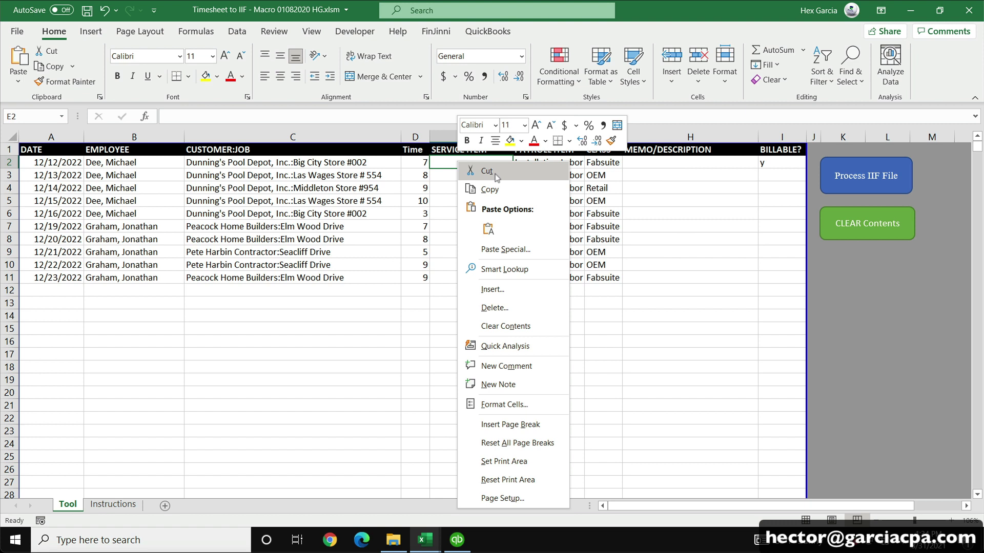
pyautogui.click(490, 167)
pyautogui.click(425, 265)
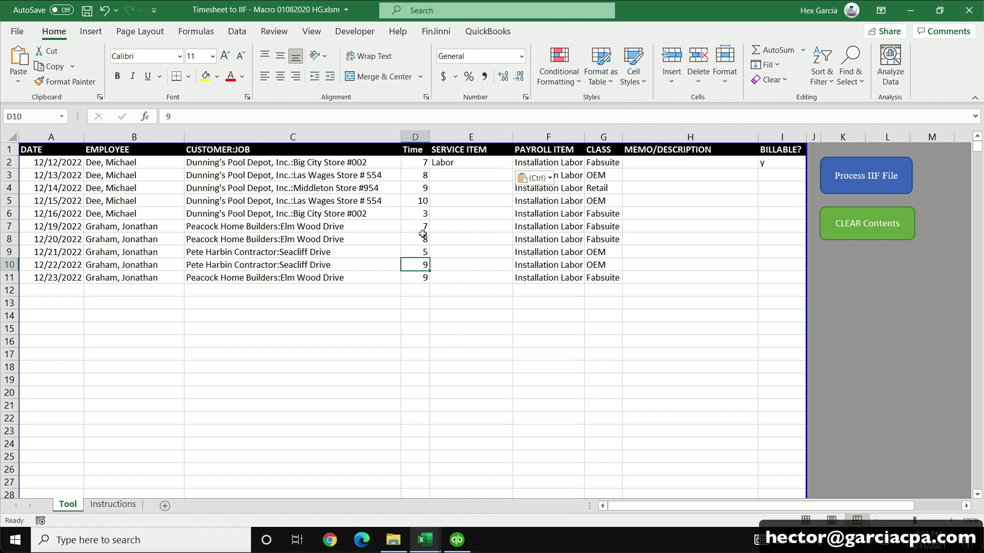
# Run the macro, save TIMESHEET_20210831.IIF to the Desktop, and dismiss the completion message.
pyautogui.click(857, 176)
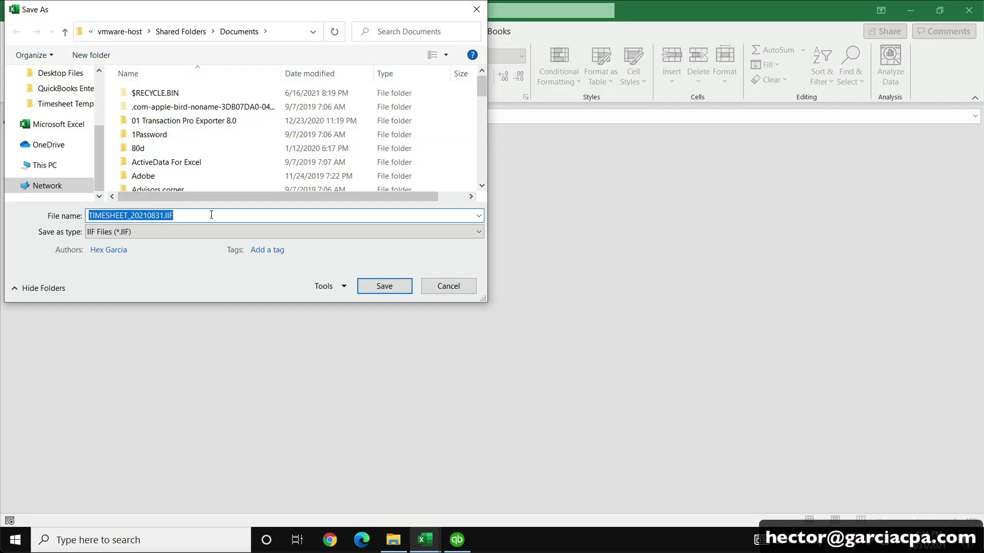
pyautogui.click(58, 73)
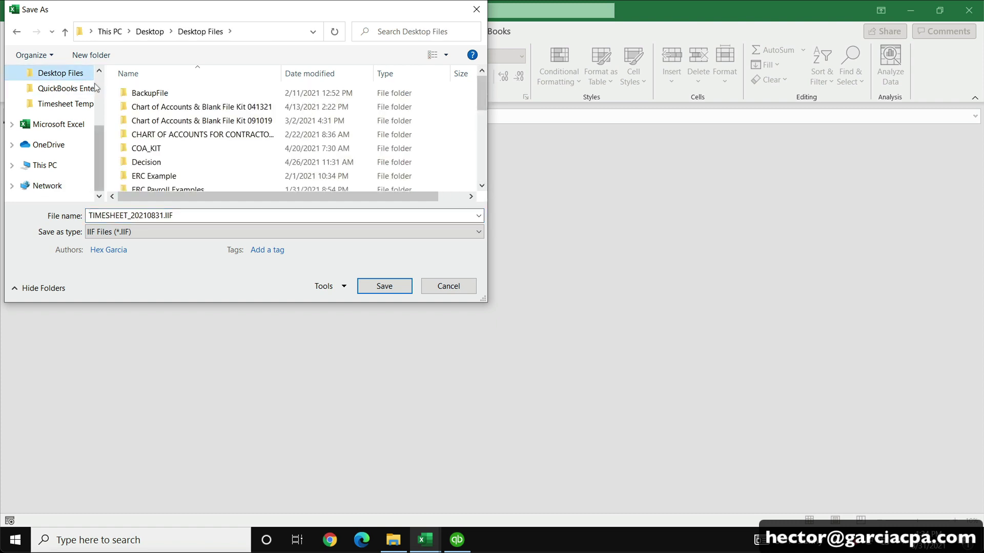
pyautogui.click(32, 98)
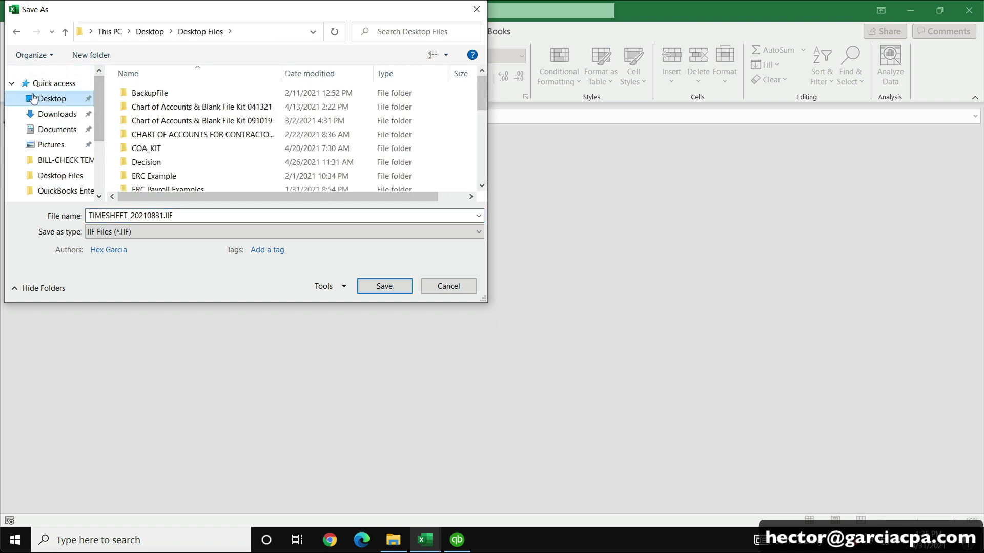
pyautogui.click(373, 288)
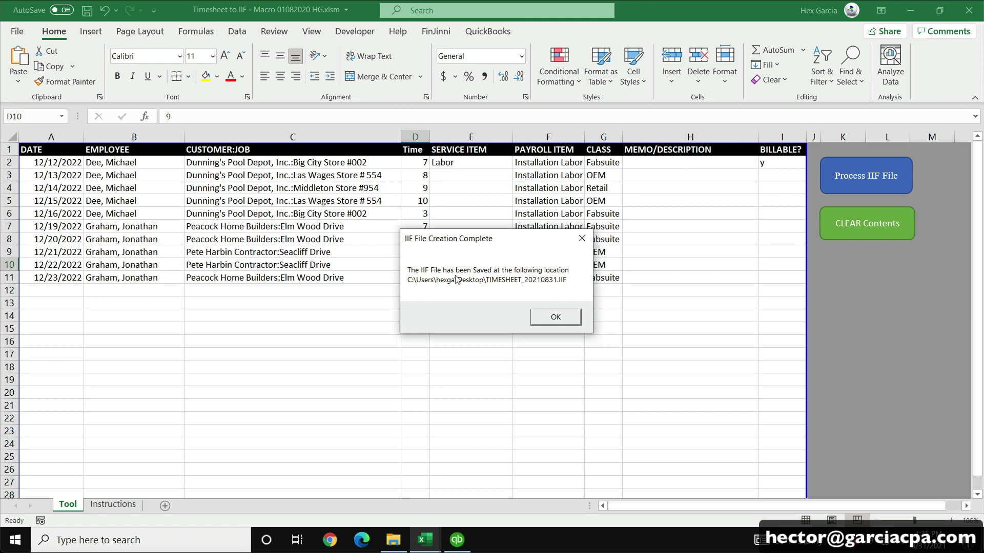
pyautogui.click(554, 316)
# Delete the Dec 12–18 weekly timesheet, confirming both warning prompts.
pyautogui.click(457, 539)
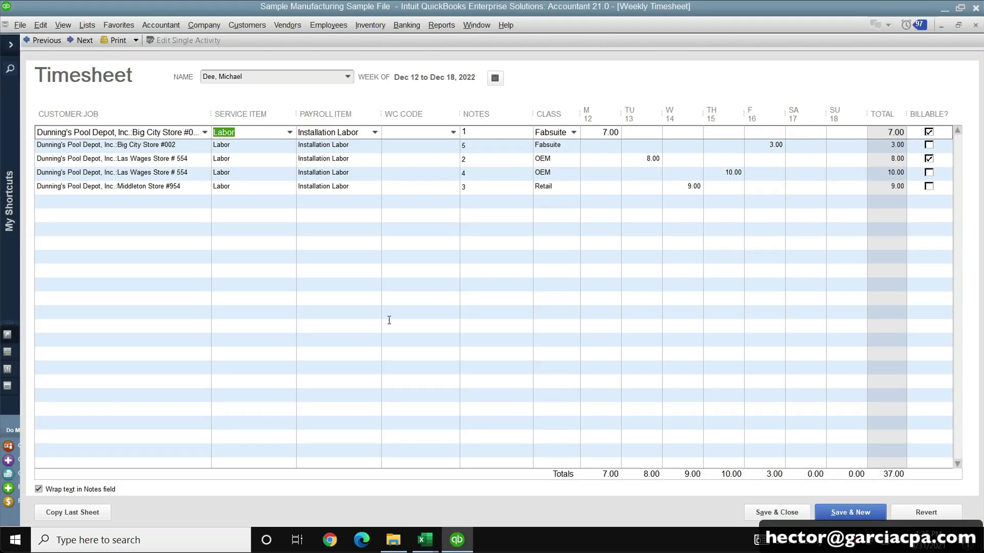
pyautogui.click(41, 26)
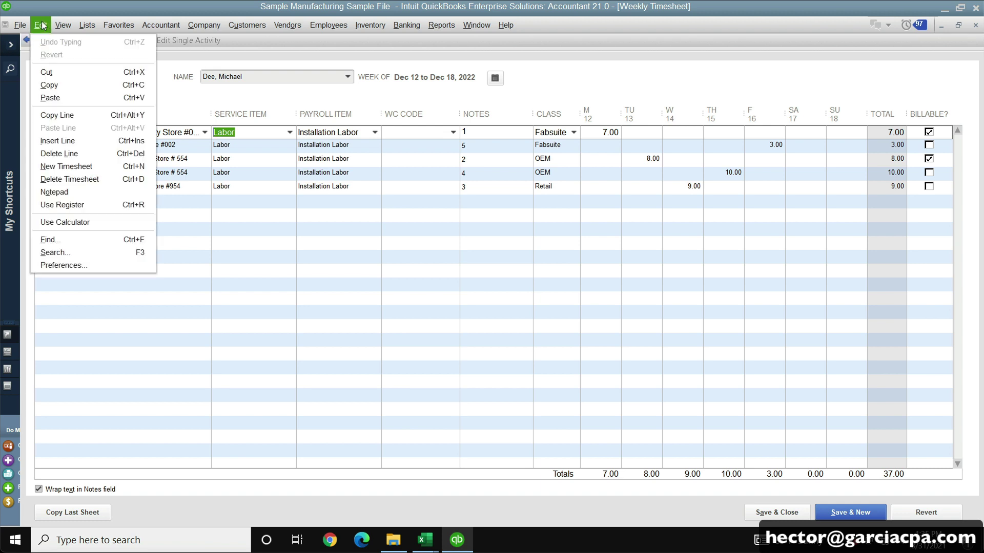
pyautogui.click(69, 179)
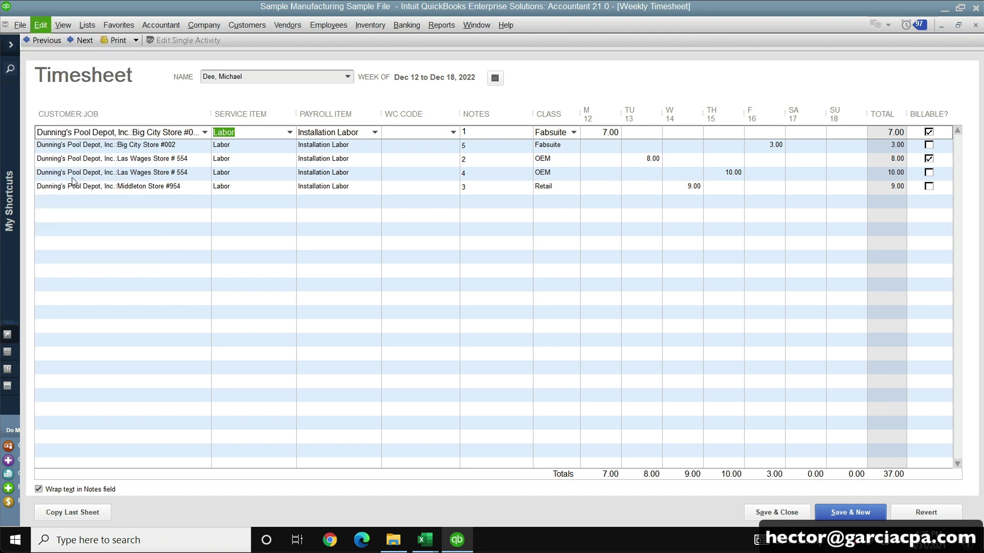
pyautogui.click(468, 283)
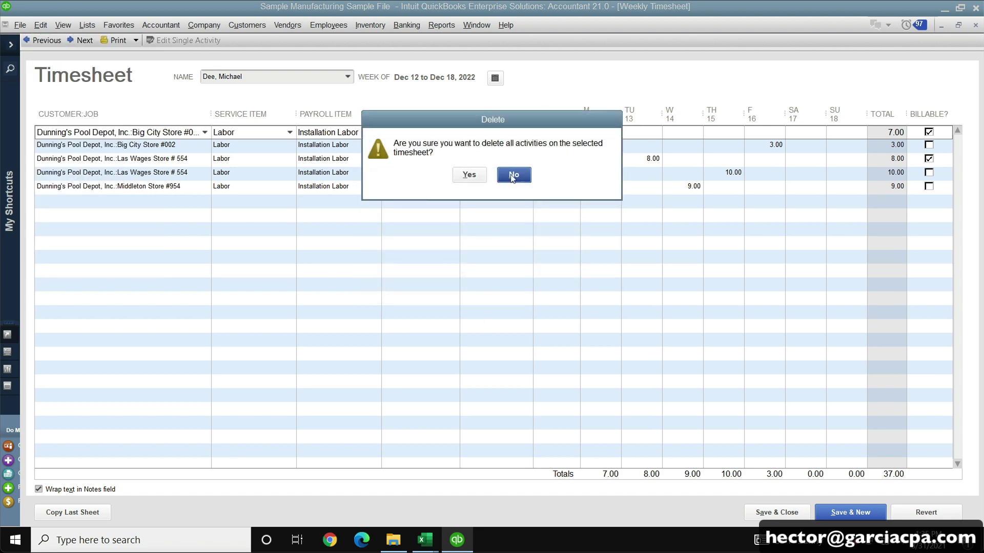
pyautogui.click(468, 174)
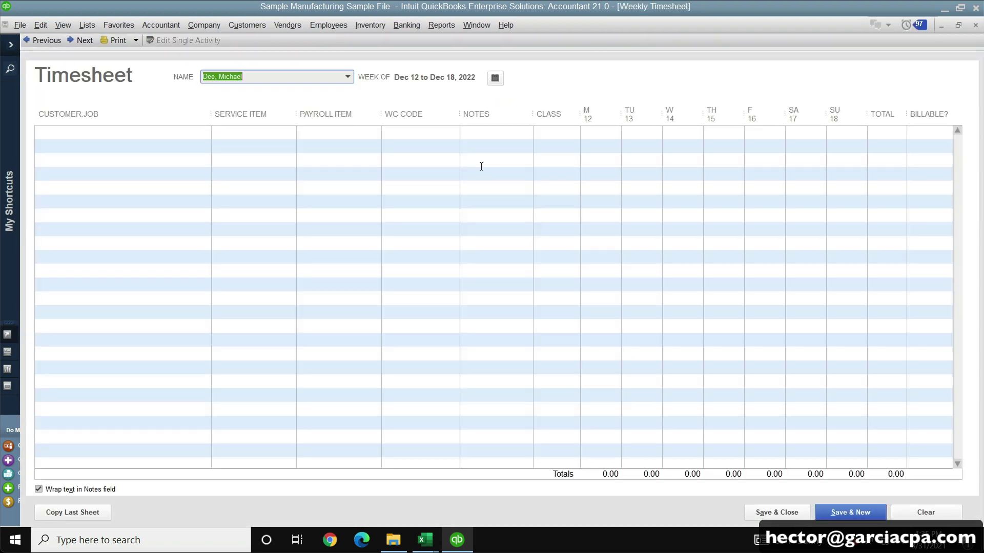
# Start an IIF file import via File > Utilities > Import > IIF Files.
pyautogui.click(20, 24)
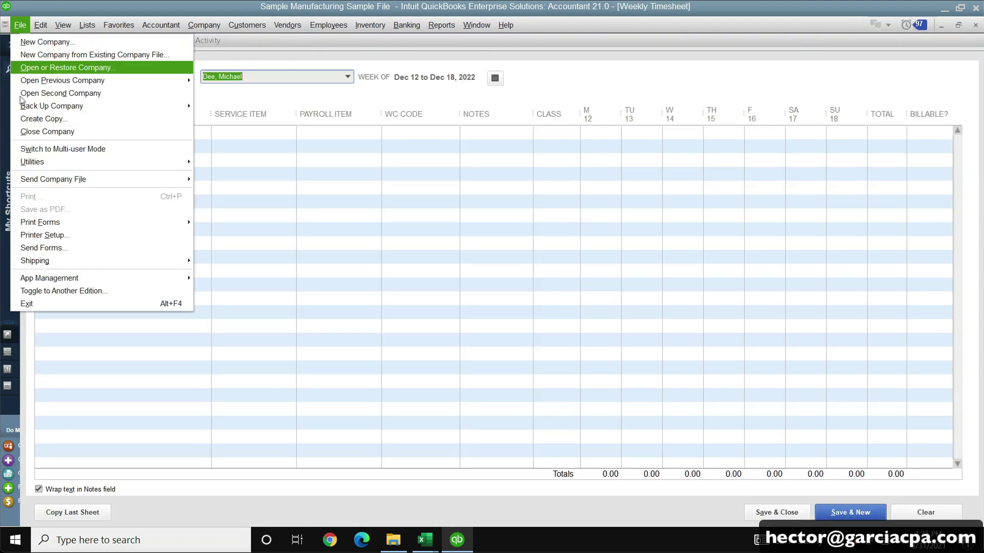
pyautogui.moveTo(43, 163)
pyautogui.moveTo(244, 163)
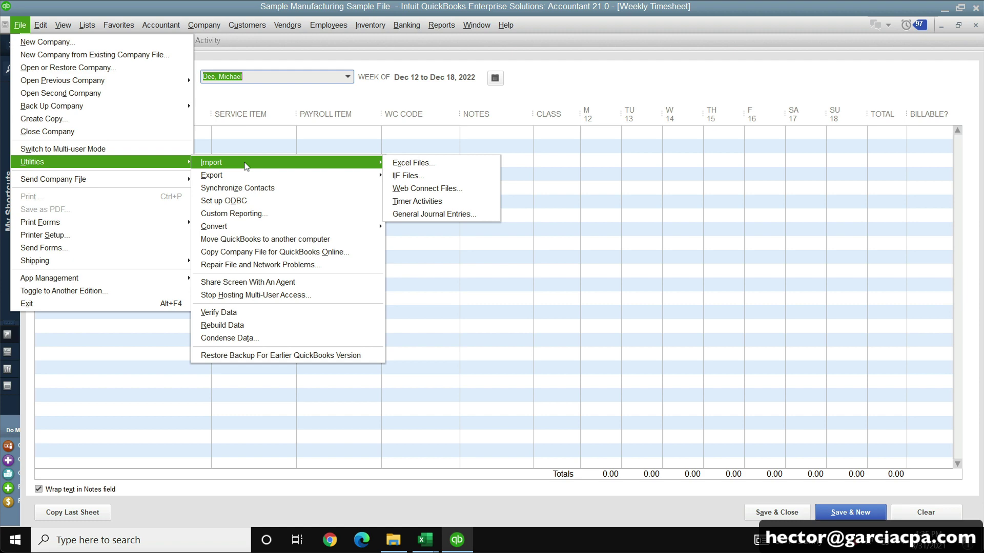
pyautogui.click(407, 175)
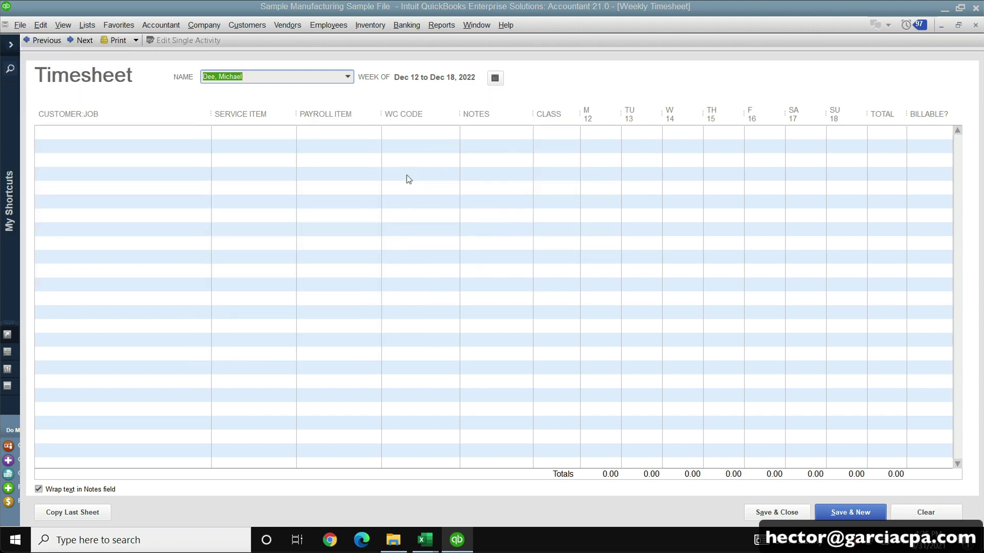
# Import TIMESHEET_20210831.IIF from the Desktop with 'Import it for me' and acknowledge the success message.
pyautogui.click(466, 165)
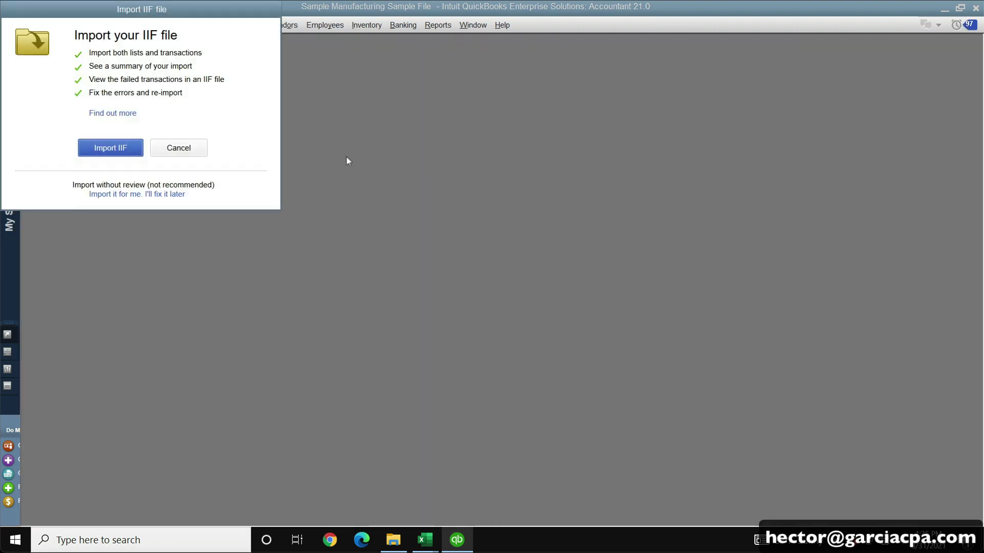
pyautogui.click(112, 196)
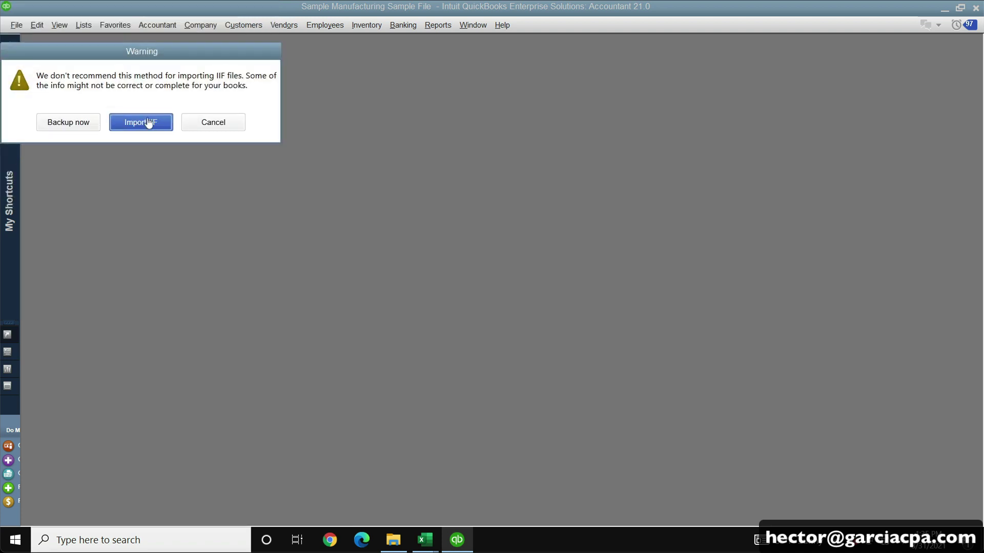
pyautogui.click(148, 123)
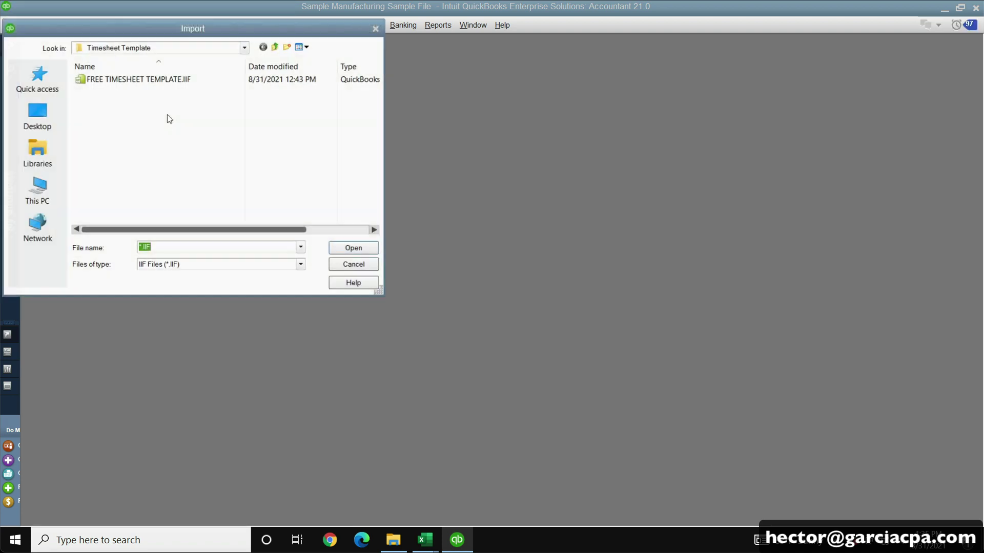
pyautogui.click(37, 116)
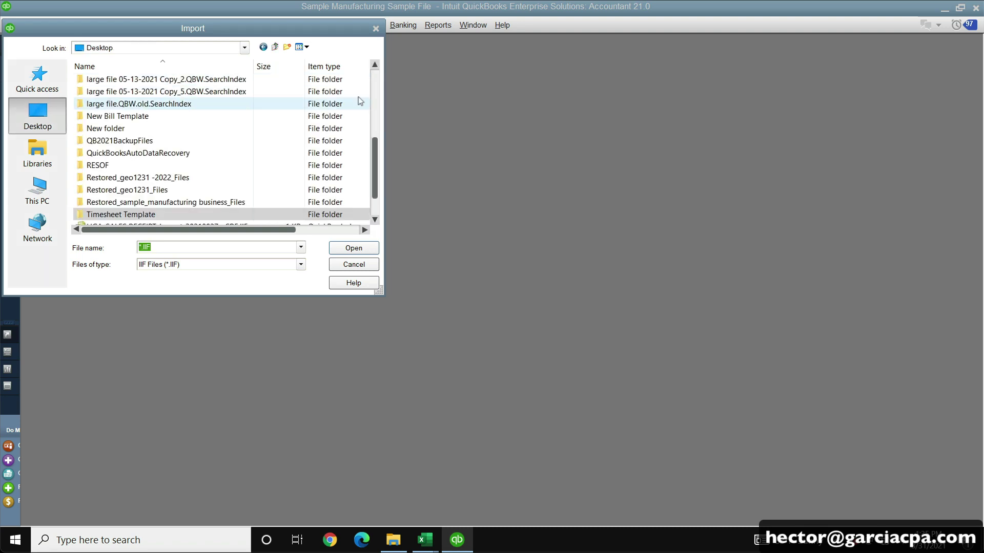
pyautogui.scroll(2, 366, 84)
pyautogui.scroll(-2, 366, 82)
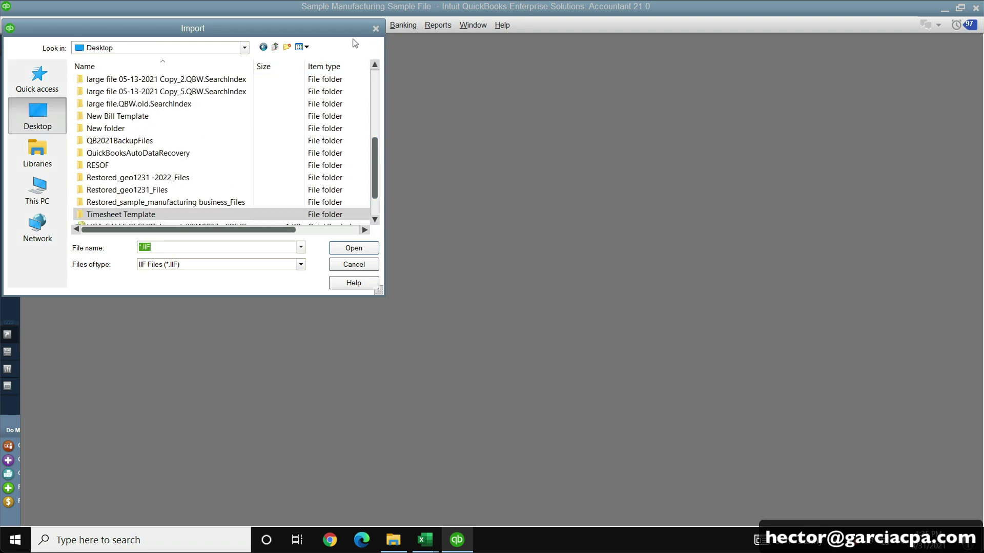
pyautogui.click(375, 76)
pyautogui.moveTo(377, 79); pyautogui.dragTo(377, 169)
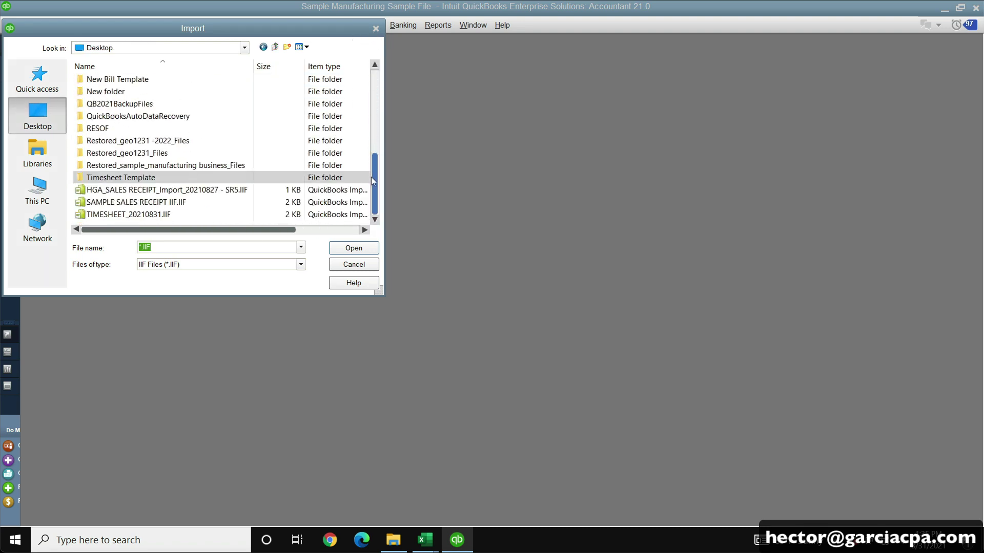
pyautogui.click(114, 215)
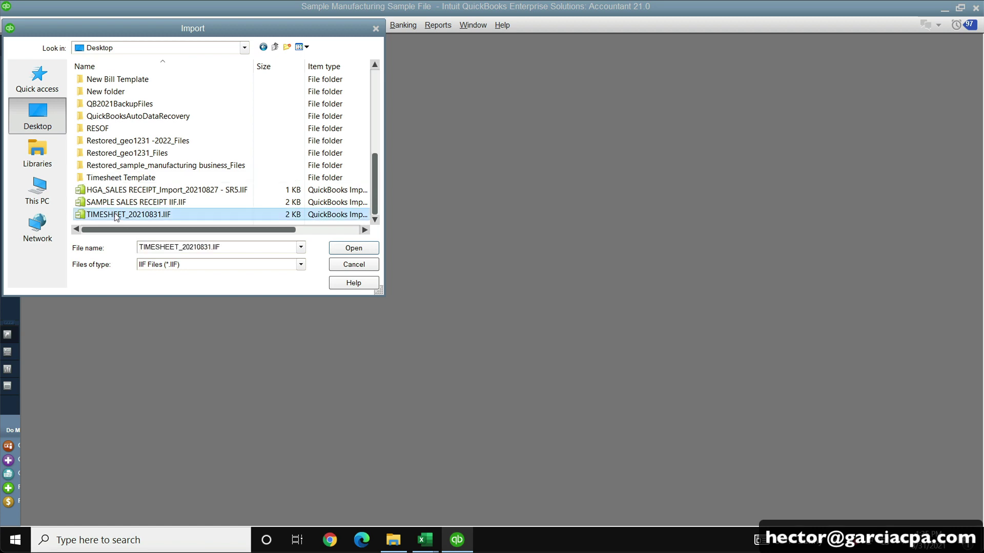
pyautogui.click(353, 248)
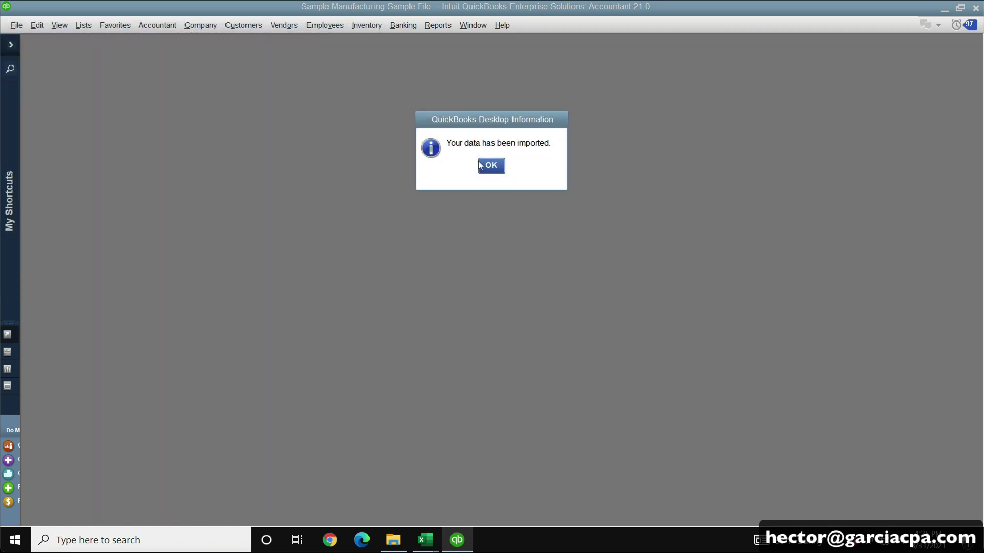
pyautogui.click(482, 165)
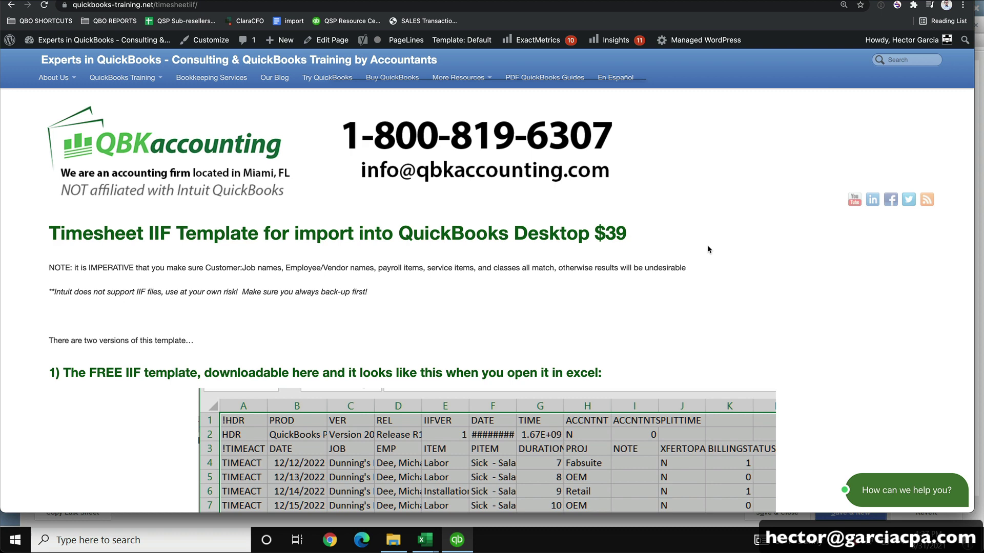
# Scroll down the Timesheet IIF Template page to the $39 Excel macro template example.
pyautogui.scroll(-1, 686, 254)
pyautogui.scroll(-7, 680, 256)
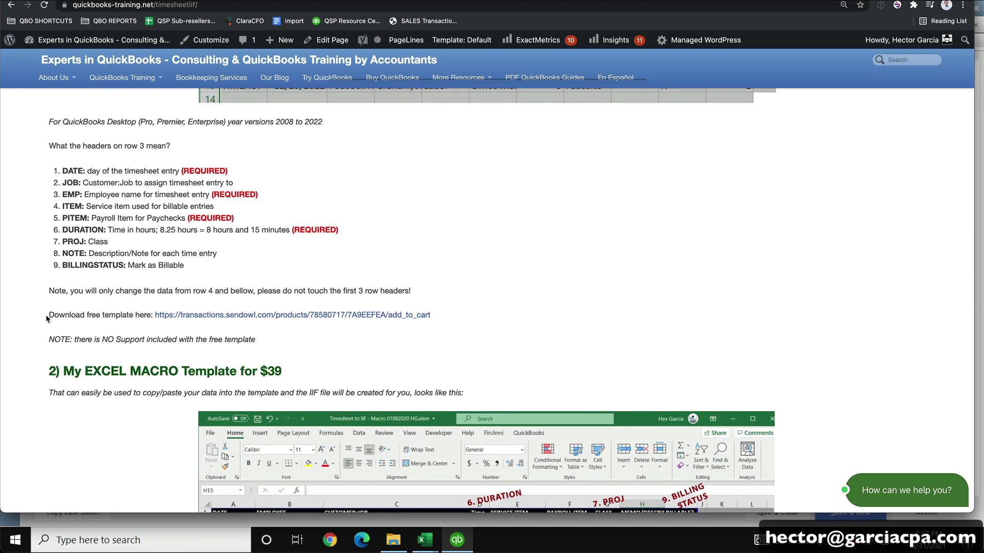
pyautogui.moveTo(46, 318); pyautogui.dragTo(238, 320)
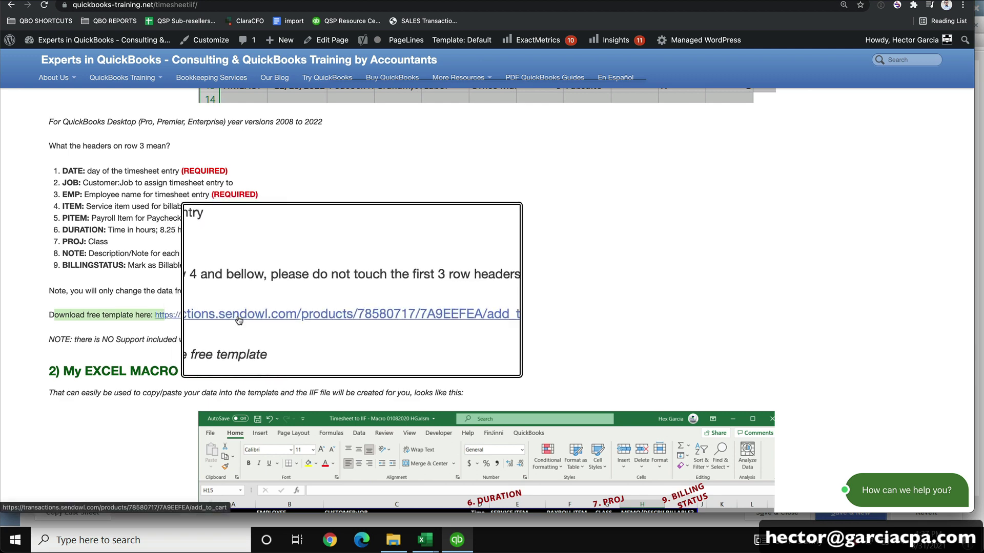
pyautogui.scroll(-9, 302, 321)
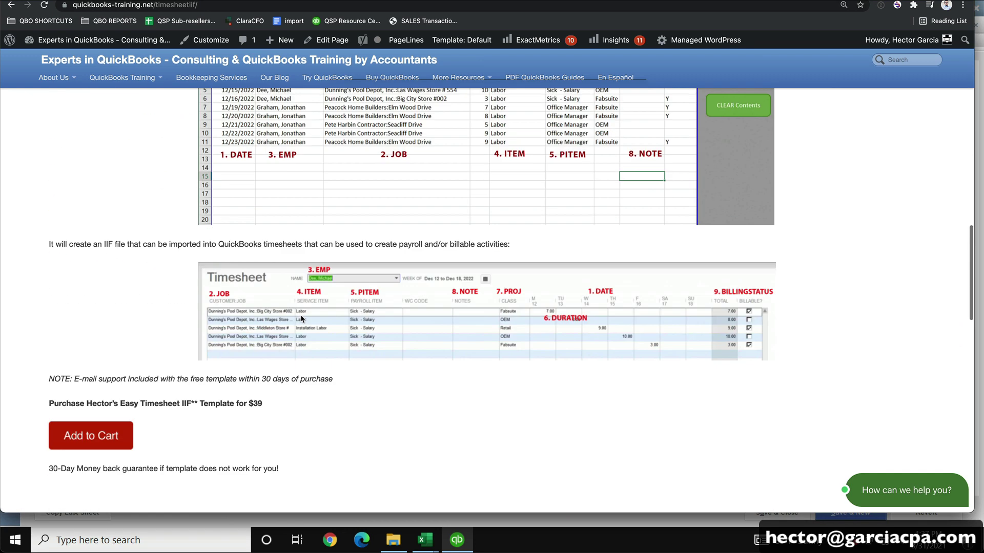
pyautogui.scroll(-3, 301, 318)
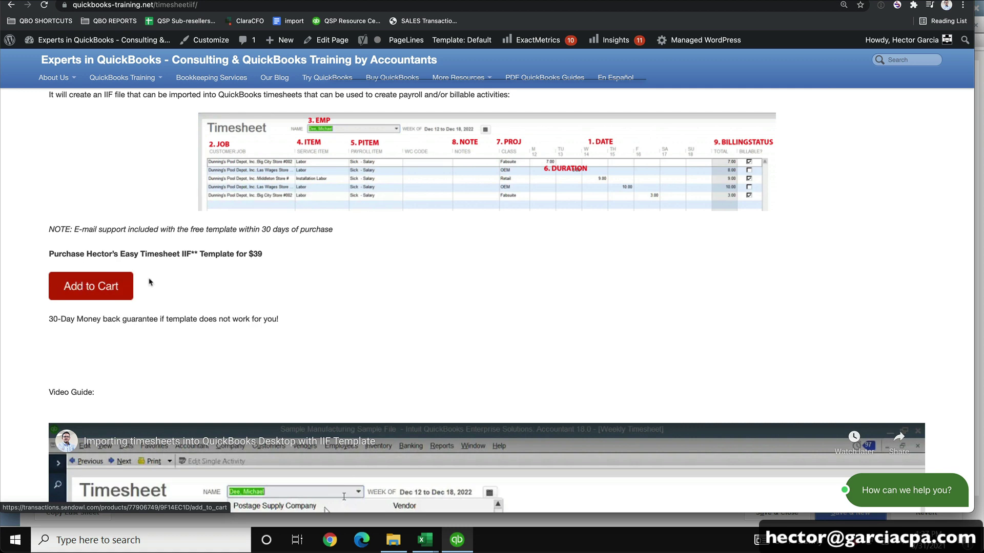
pyautogui.scroll(6, 149, 283)
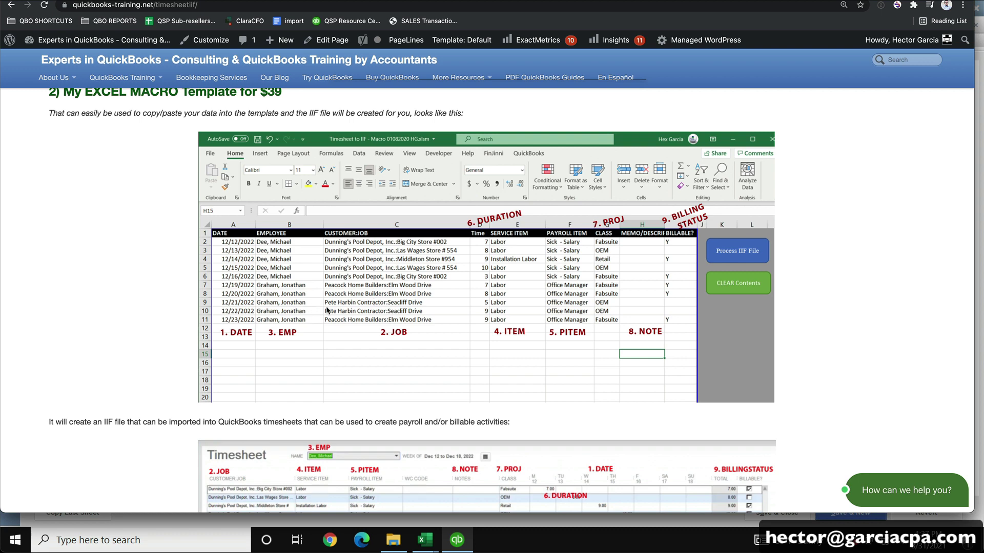
pyautogui.scroll(-1, 328, 311)
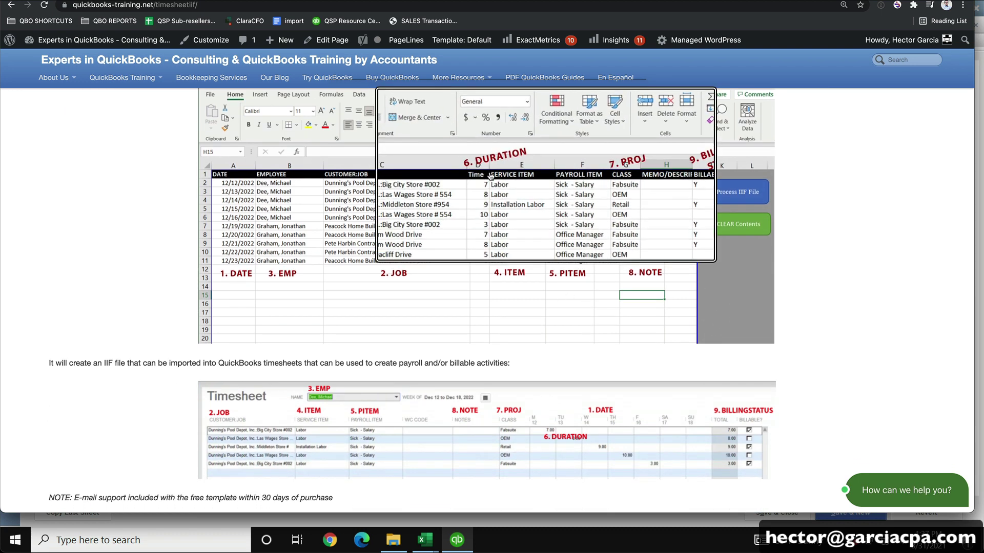